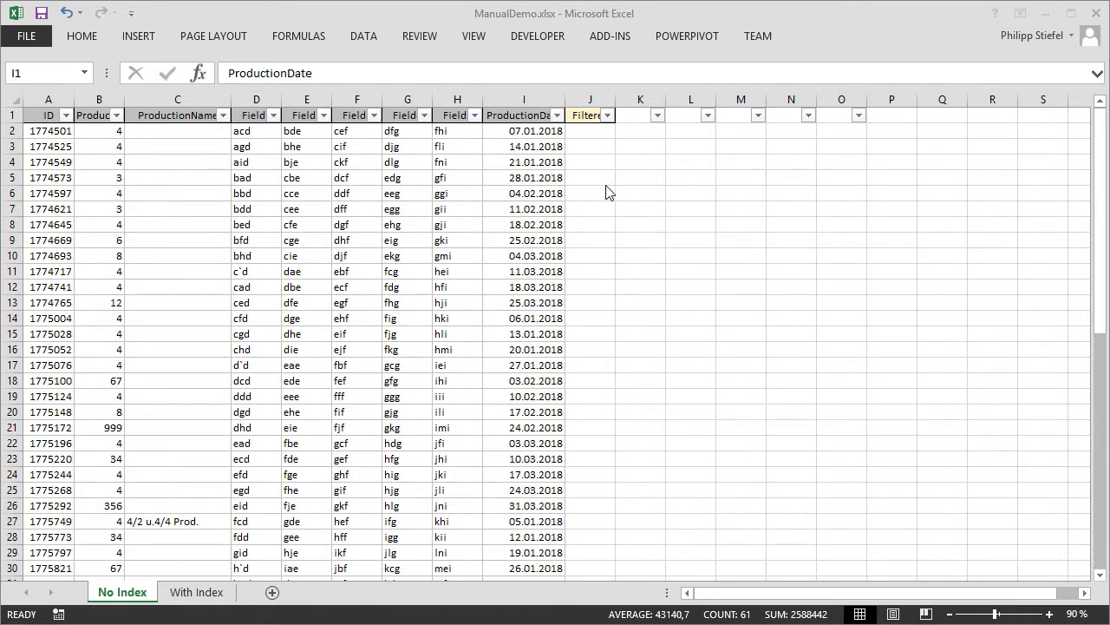
# Step: Starting from the ProductionDate column, mark the first group of February 2018 dates with x in Filtered cells J6 to J9
pyautogui.click(551, 103)
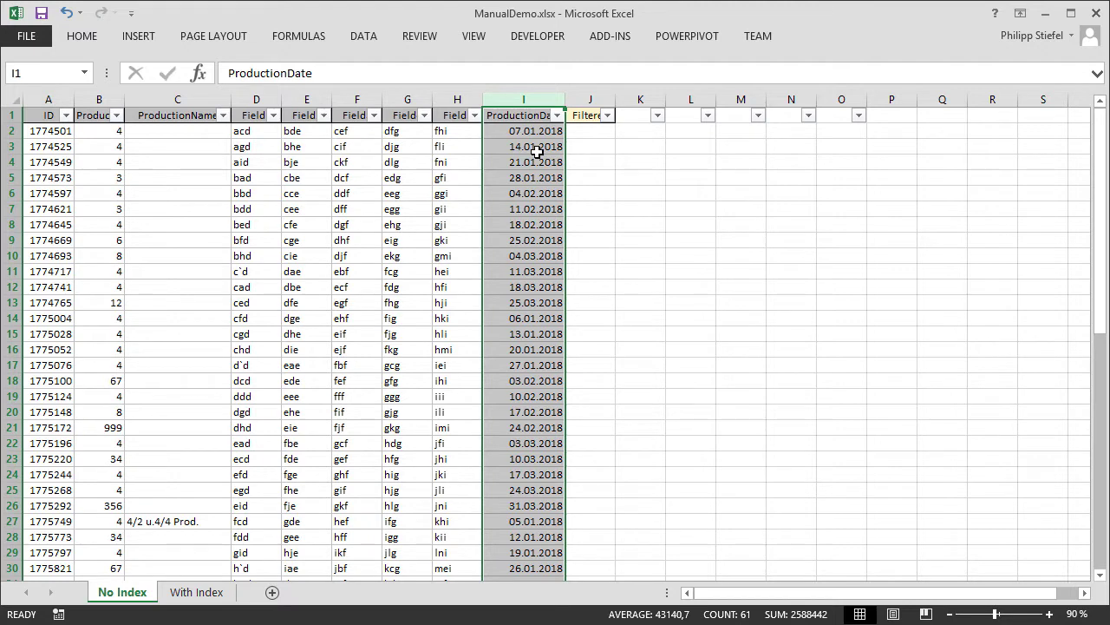
pyautogui.click(587, 187)
pyautogui.write('x')
pyautogui.press('Return')
pyautogui.write('x')
pyautogui.press('Return')
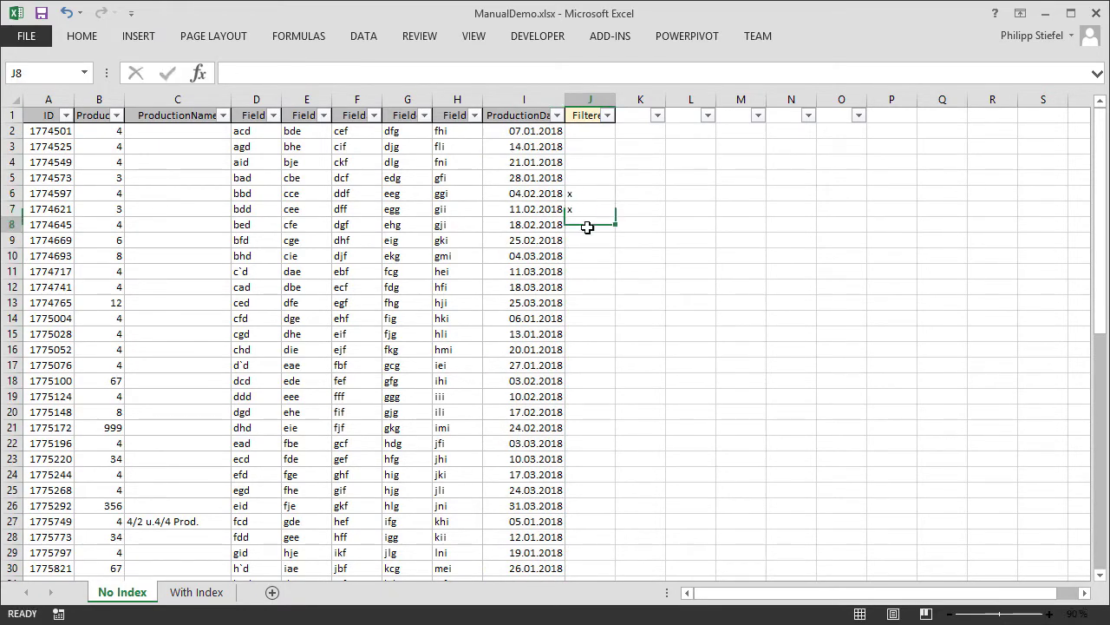
pyautogui.write('x')
pyautogui.press('Return')
pyautogui.write('x')
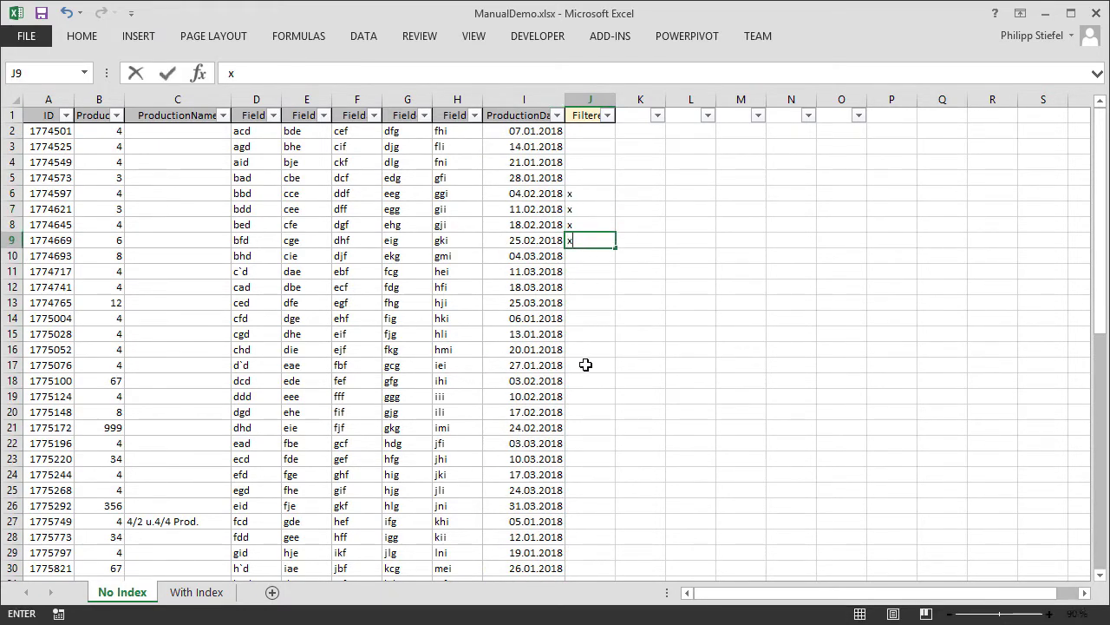
# Step: Enter x in Filtered cells J18 to J21 for the second group of February 2018 dates
pyautogui.click(582, 382)
pyautogui.write('x')
pyautogui.press('Return')
pyautogui.write('x')
pyautogui.press('Return')
pyautogui.write('x')
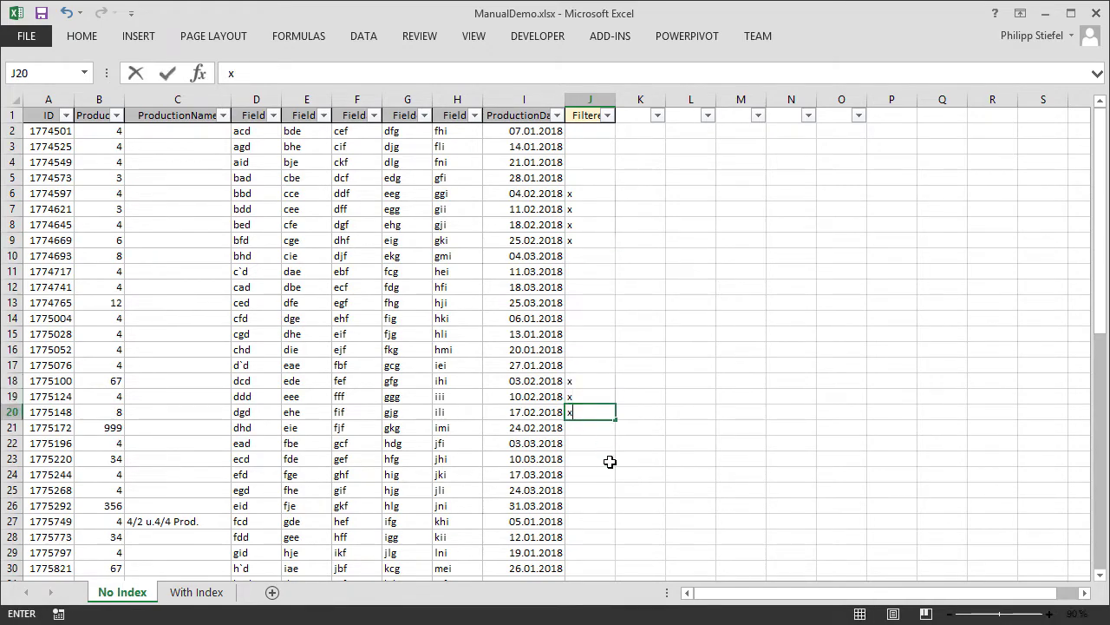
pyautogui.press('Return')
pyautogui.write('x')
# Step: Enter x in Filtered cells J31 to J34 for the third group of February 2018 dates
pyautogui.scroll(-4, 588, 491)
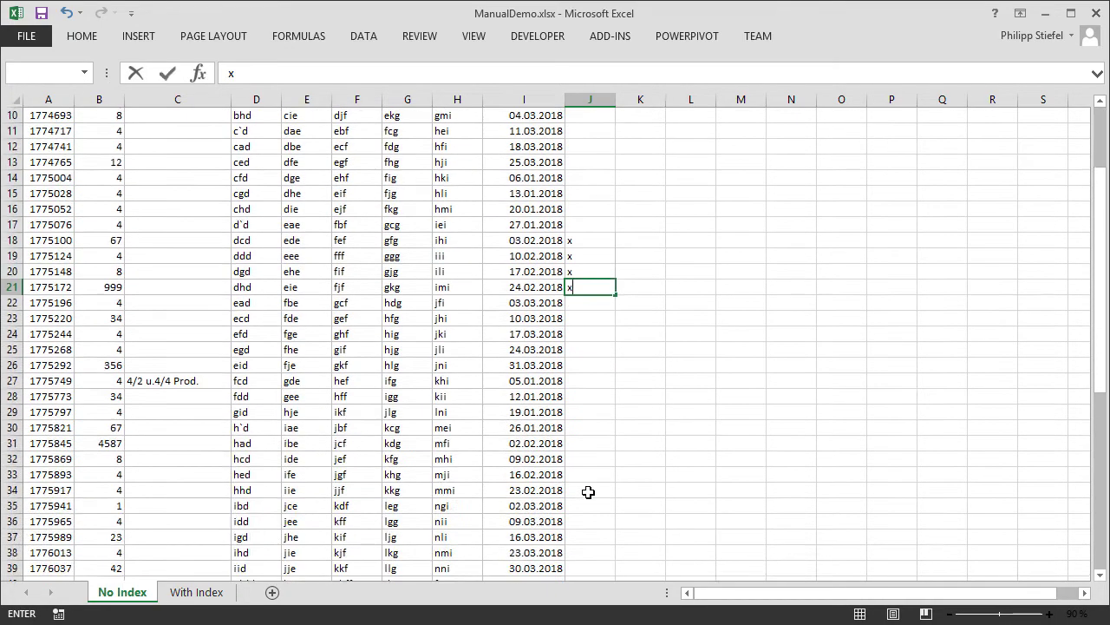
pyautogui.click(587, 395)
pyautogui.write('x')
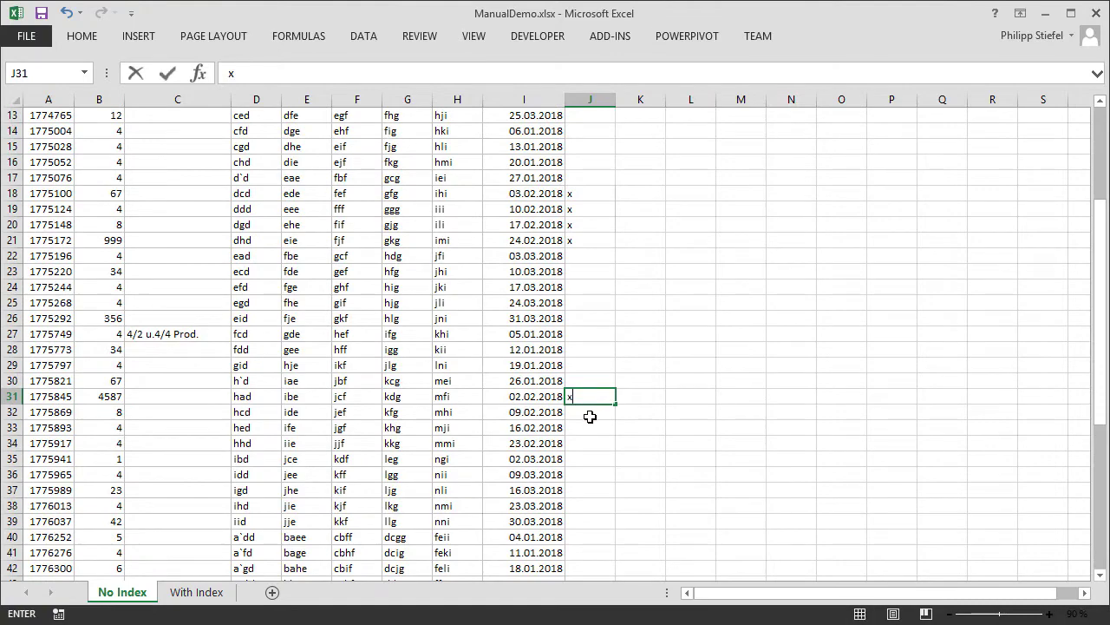
pyautogui.click(587, 411)
pyautogui.write('x')
pyautogui.click(587, 426)
pyautogui.write('x')
pyautogui.click(587, 444)
pyautogui.write('x')
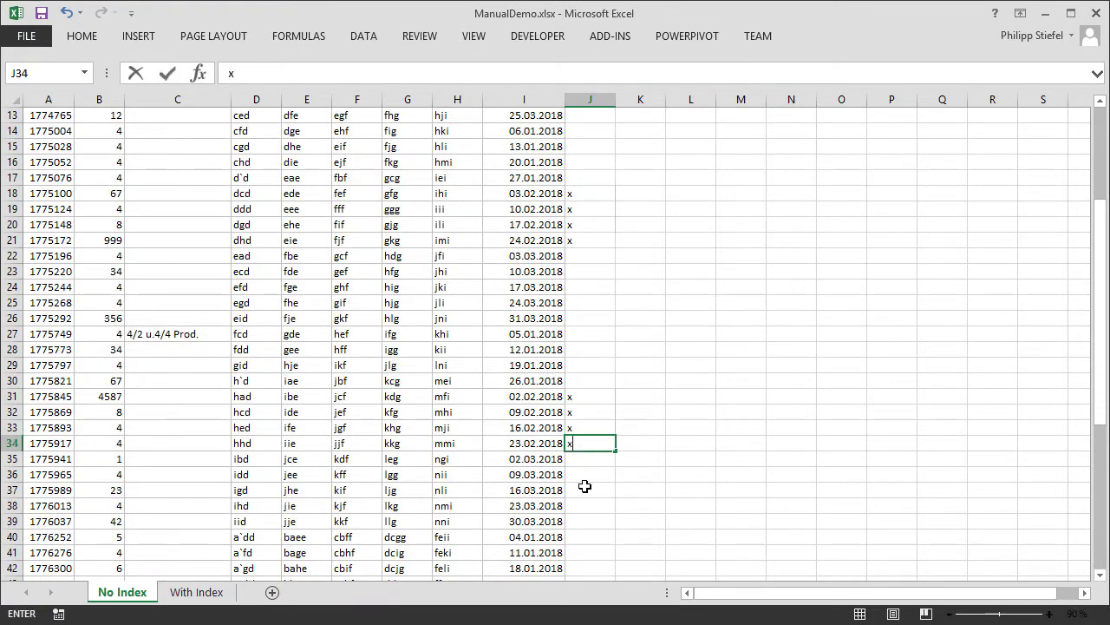
# Step: Enter x in Filtered cells J44 to J47 for the last group of February 2018 dates
pyautogui.scroll(-3, 587, 472)
pyautogui.click(592, 463)
pyautogui.write('x')
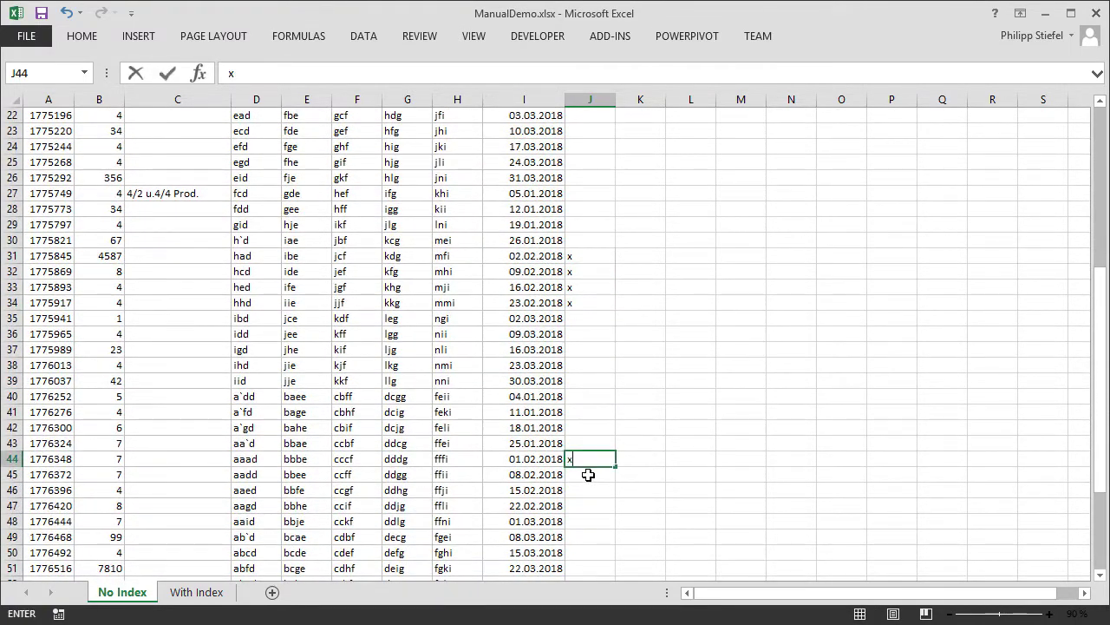
pyautogui.click(587, 473)
pyautogui.write('x')
pyautogui.click(587, 489)
pyautogui.write('x')
pyautogui.click(588, 505)
pyautogui.write('x')
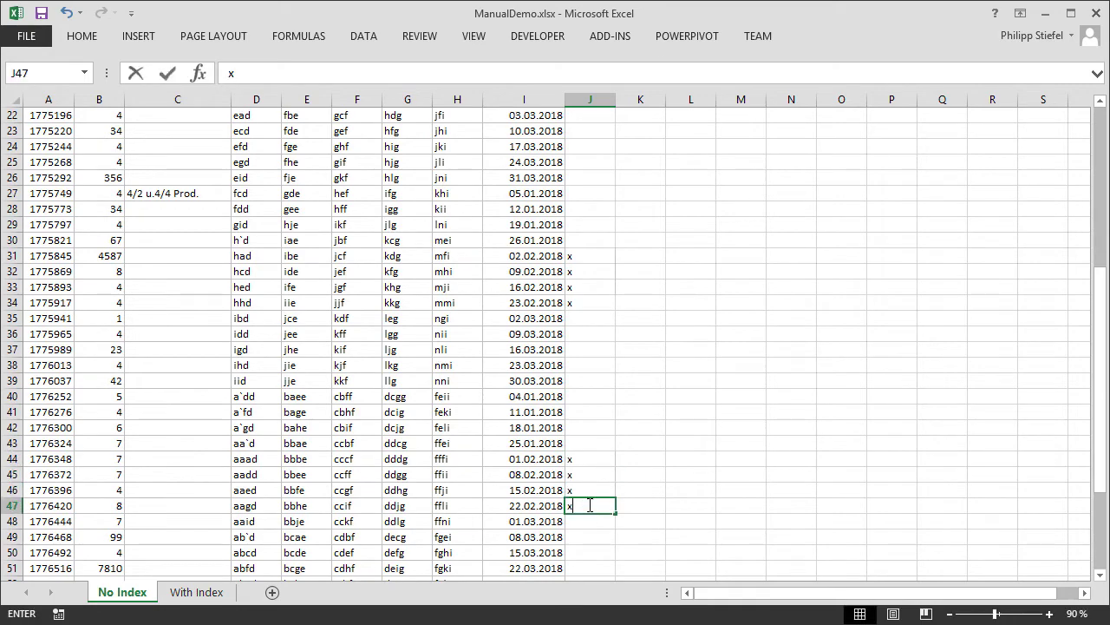
# Step: Check the remaining rows for February dates and filter the Filtered column to show only rows marked x
pyautogui.scroll(-3, 587, 505)
pyautogui.scroll(-3, 588, 504)
pyautogui.scroll(13, 588, 504)
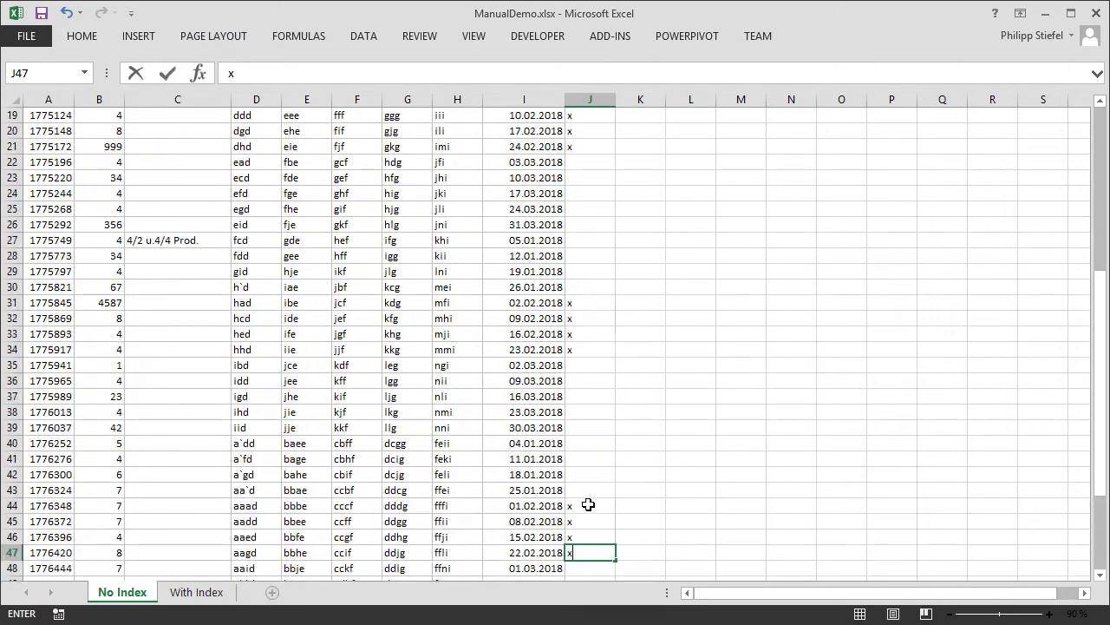
pyautogui.click(607, 116)
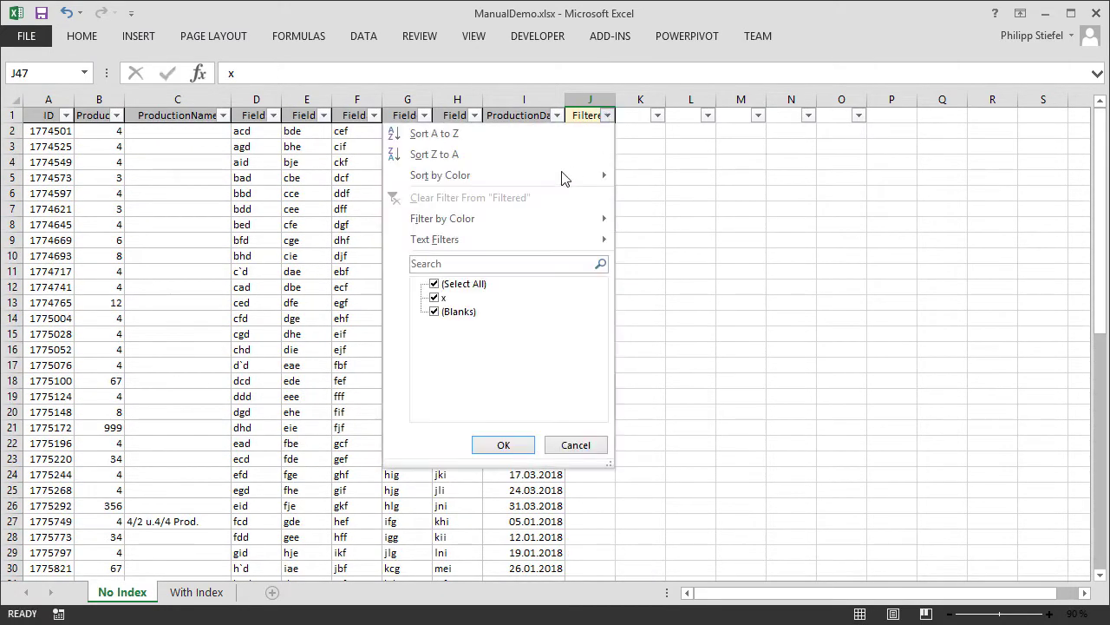
pyautogui.click(434, 283)
pyautogui.click(434, 298)
pyautogui.click(503, 444)
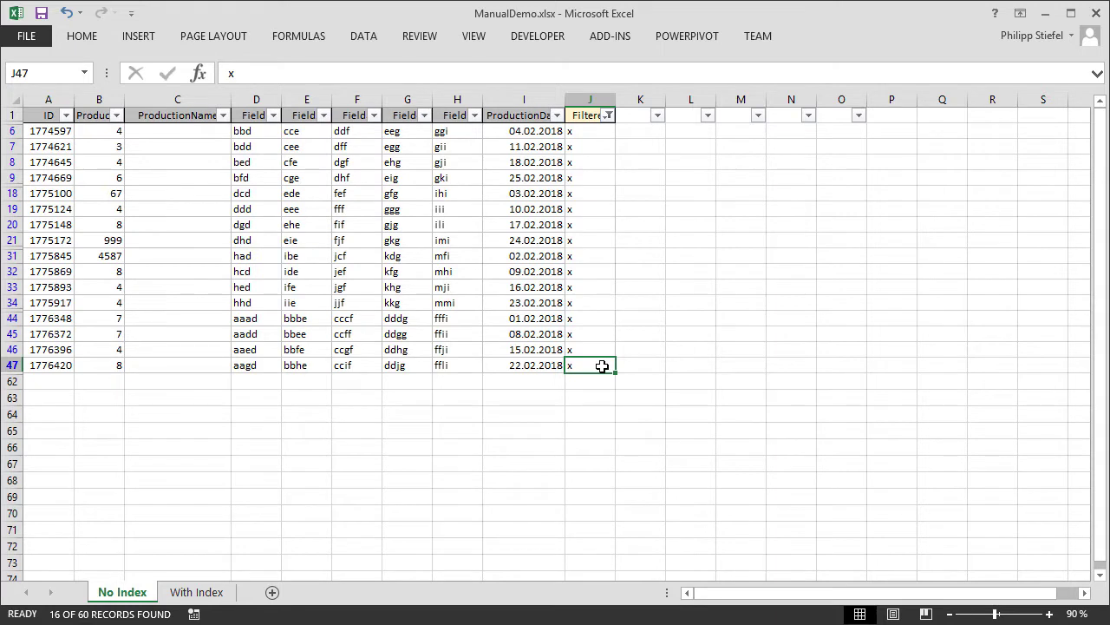
# Step: Select the ID header and the filtered IDs down to row 47, and deselect them in empty cell I62
pyautogui.click(50, 116)
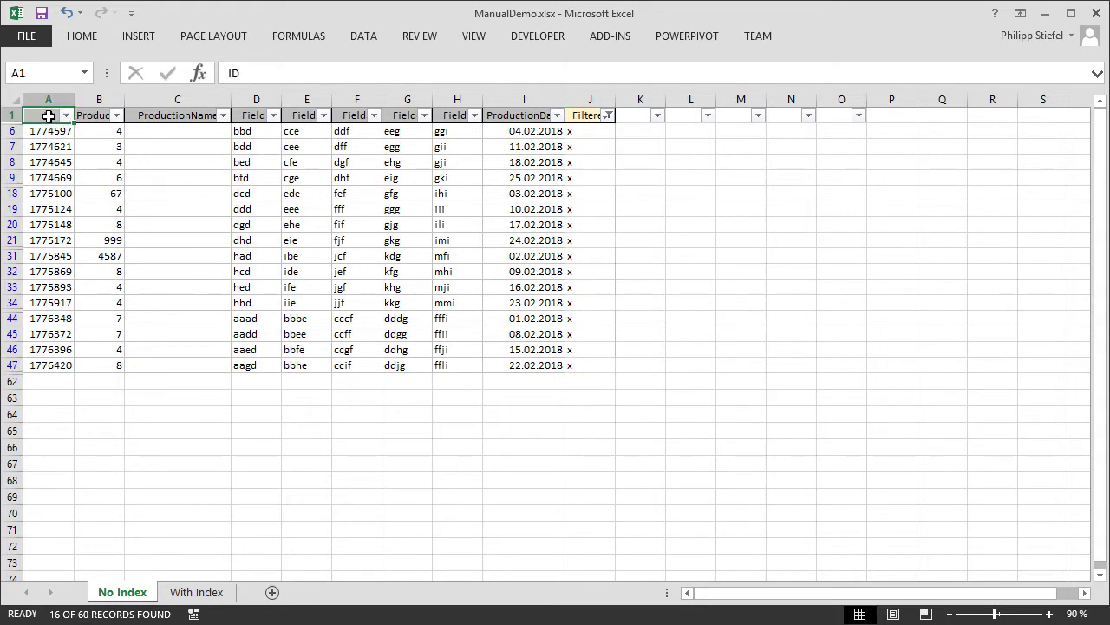
pyautogui.moveTo(50, 117); pyautogui.dragTo(47, 364)
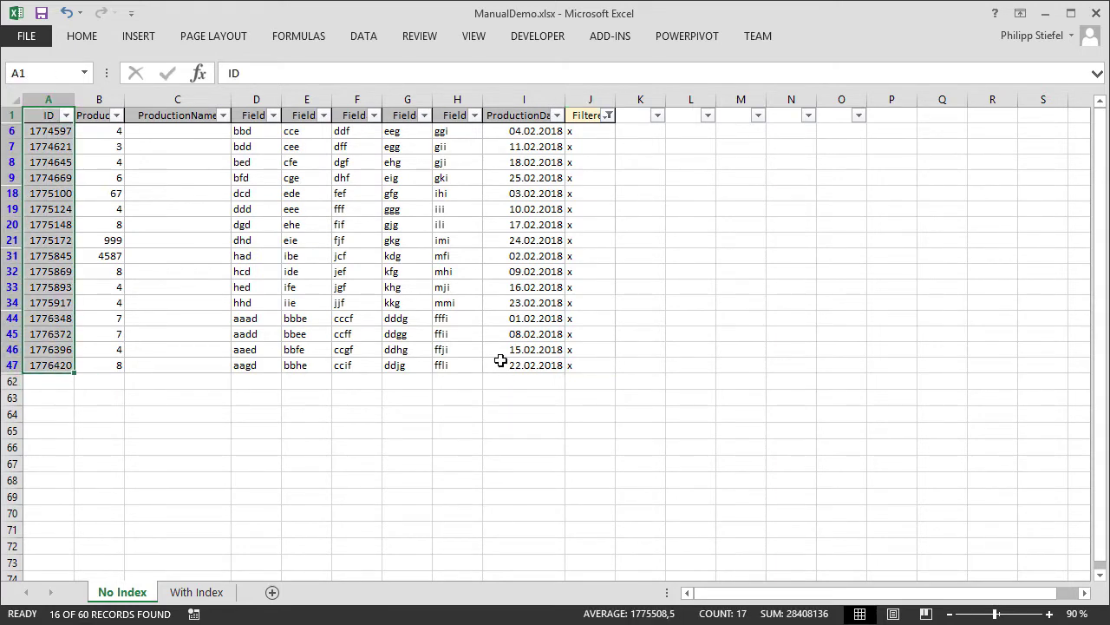
pyautogui.click(523, 381)
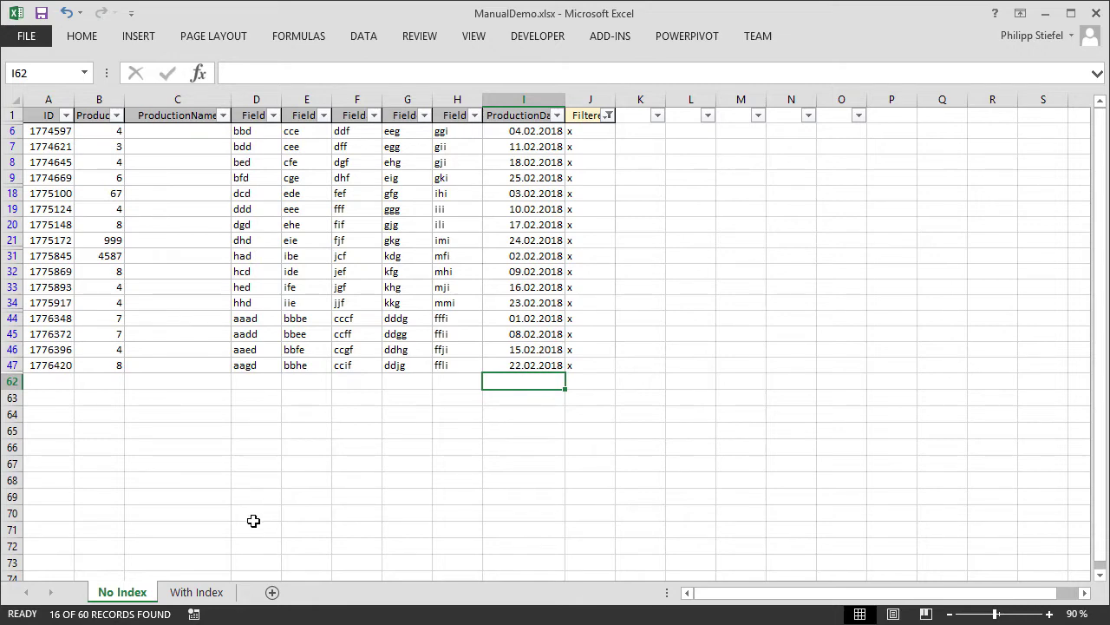
# Step: Open the With Index sheet and select its ProductionDate column
pyautogui.click(205, 594)
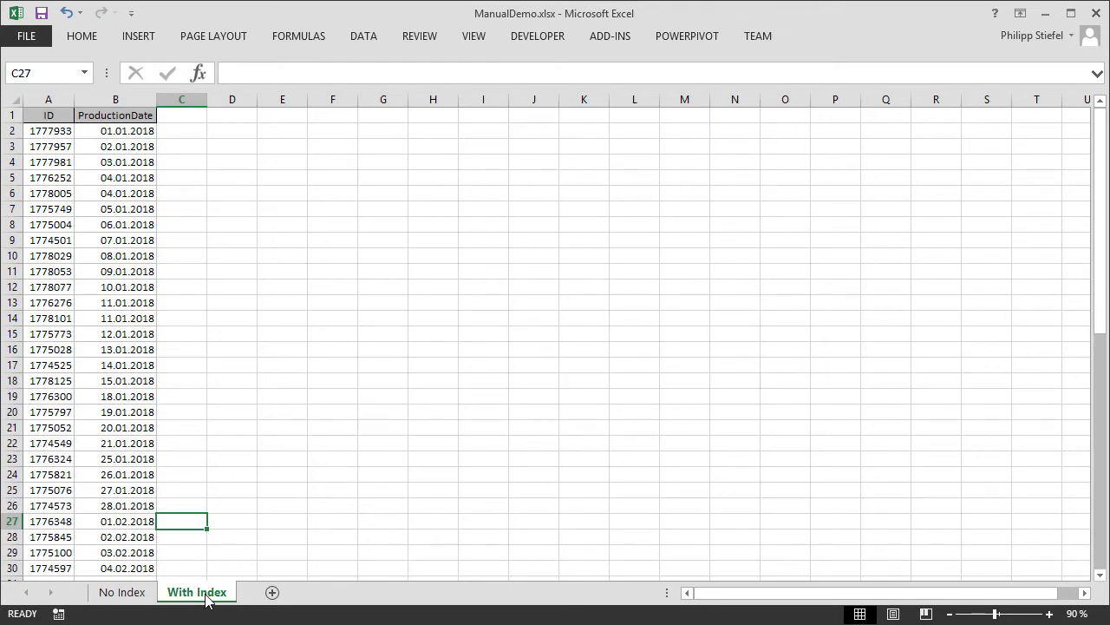
pyautogui.click(110, 114)
pyautogui.click(111, 99)
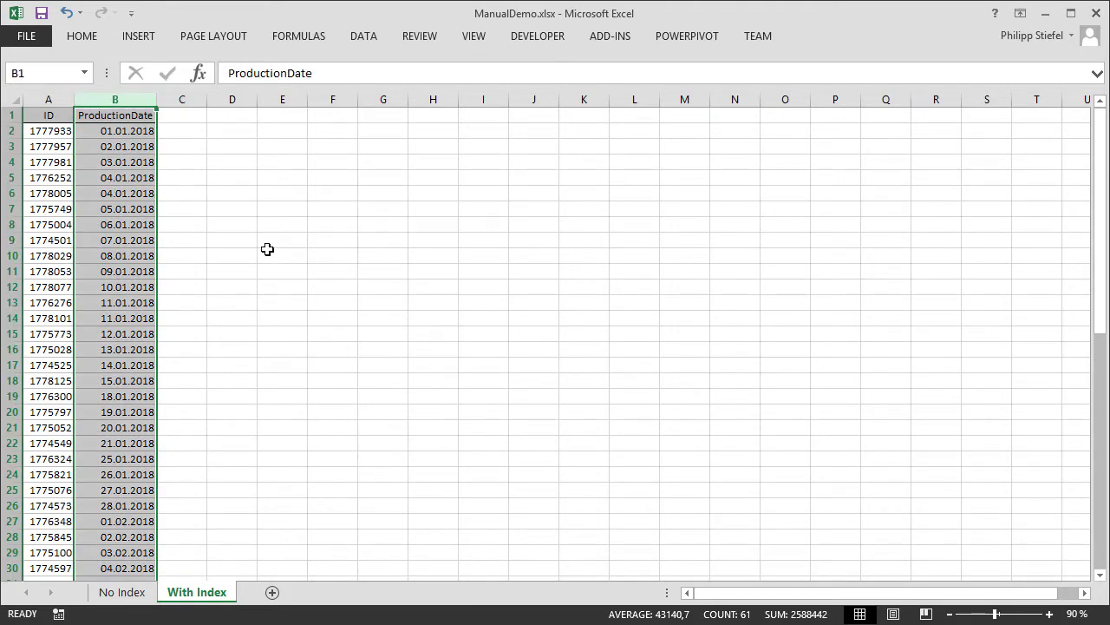
# Step: Enter x in C27 beside 01.02.2018 and fill it down to C42 for all February dates
pyautogui.click(209, 396)
pyautogui.scroll(-5, 208, 397)
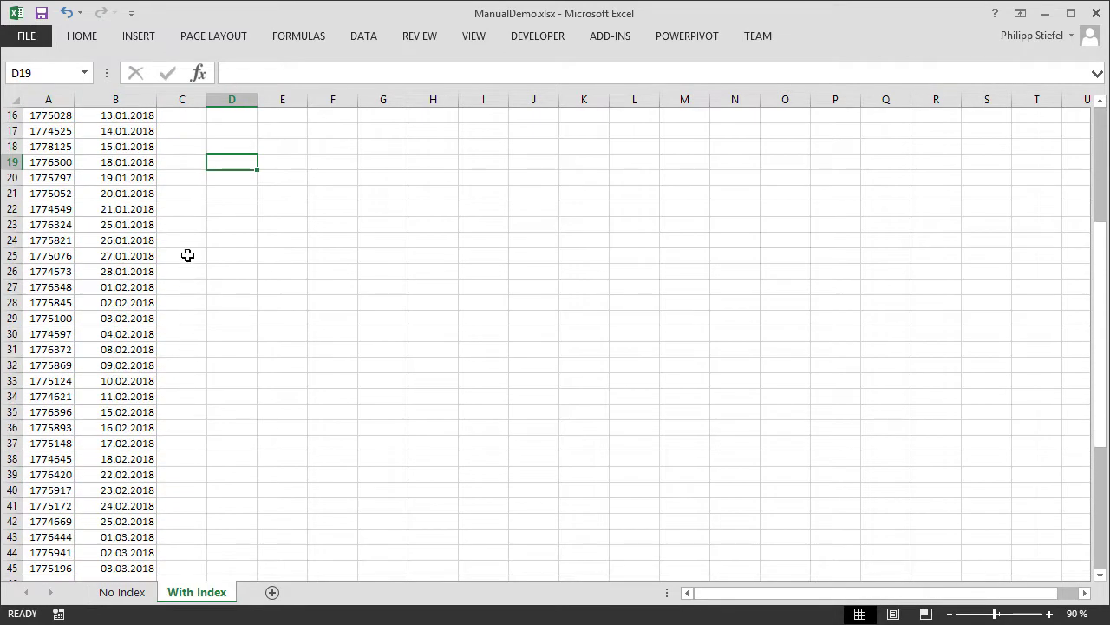
pyautogui.click(186, 293)
pyautogui.write('x')
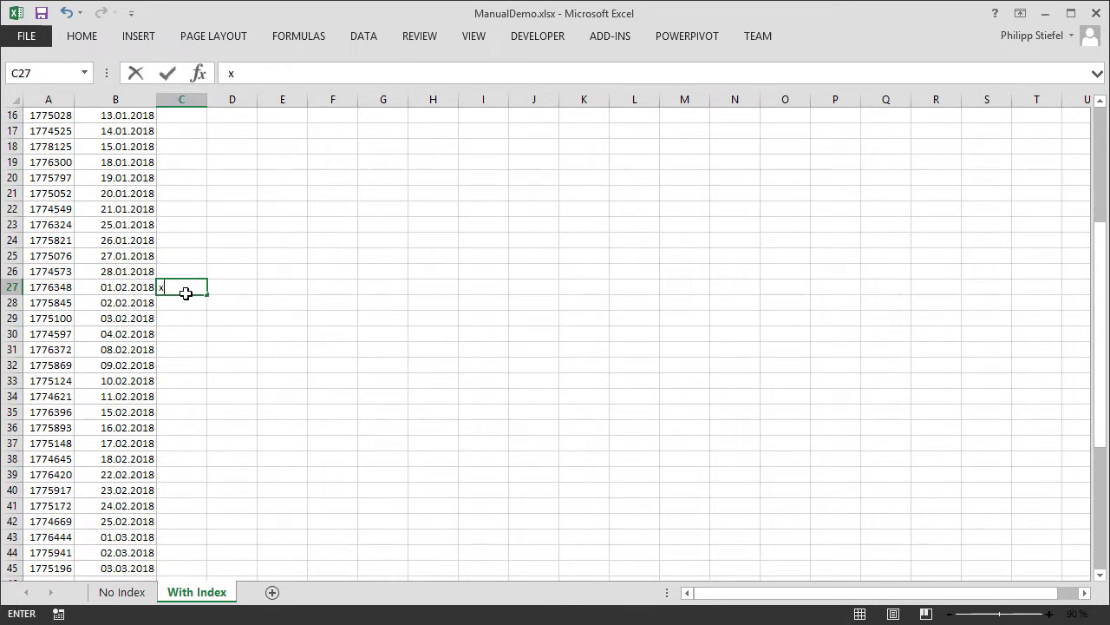
pyautogui.press('Return')
pyautogui.click(192, 294)
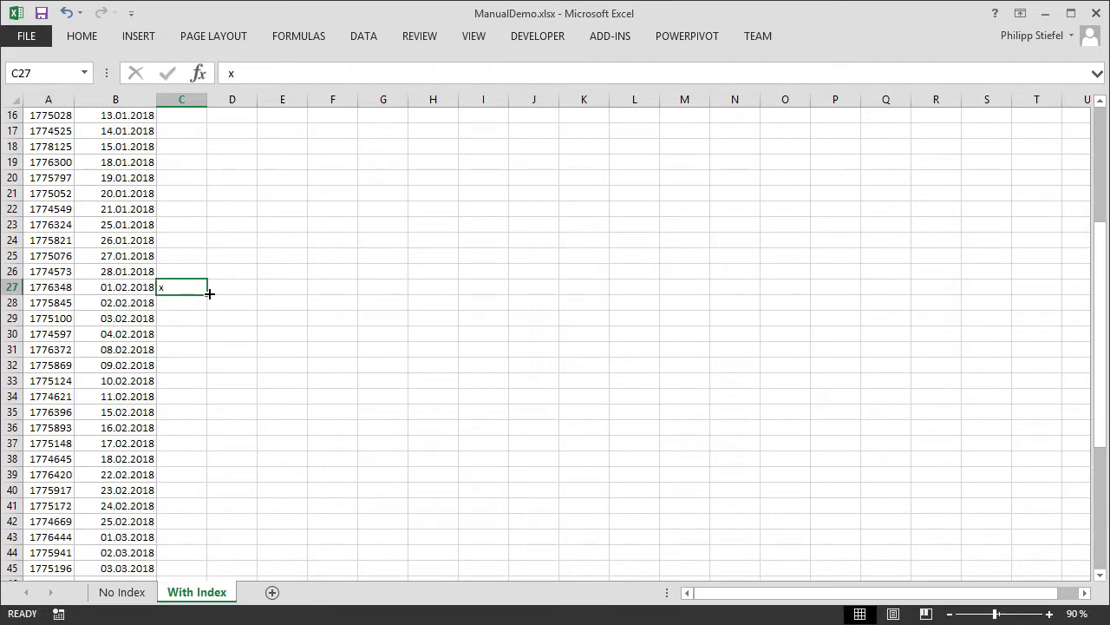
pyautogui.moveTo(207, 295); pyautogui.dragTo(196, 531)
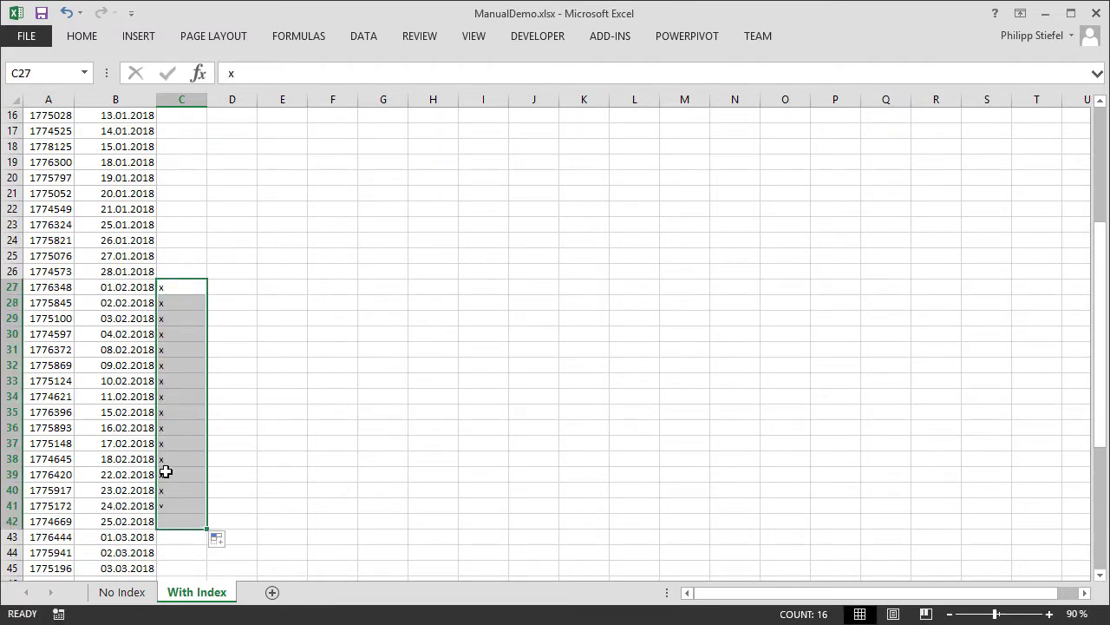
# Step: Apply a filter by the selected cell's value to header cells A1 to C1
pyautogui.scroll(5, 191, 367)
pyautogui.click(39, 115)
pyautogui.keyDown('shift'); pyautogui.click(183, 113); pyautogui.keyUp('shift')
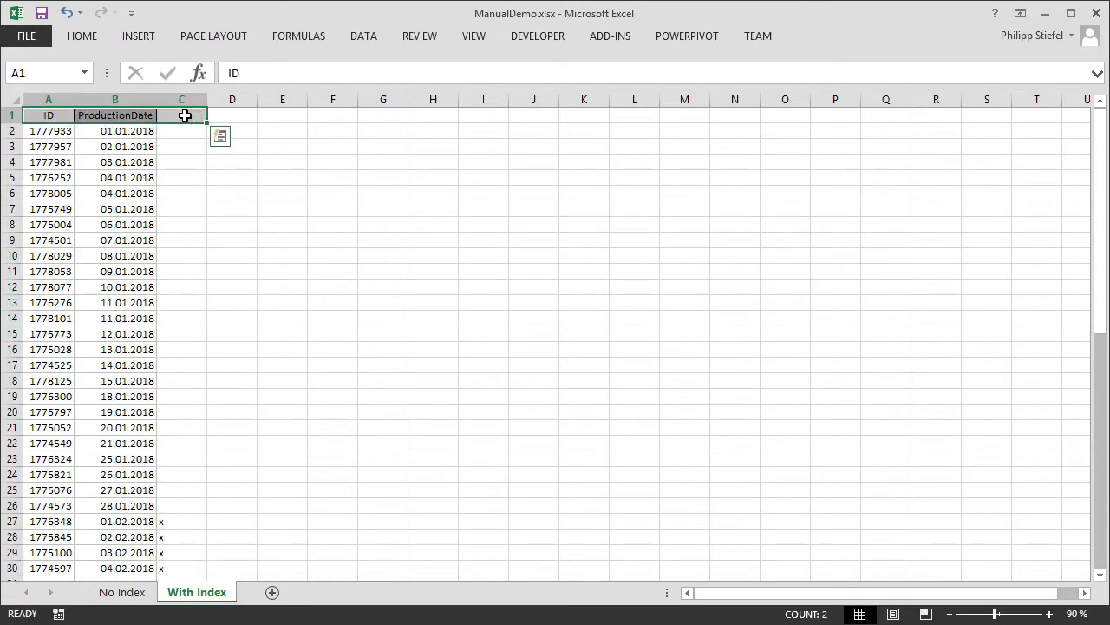
pyautogui.rightClick(185, 115)
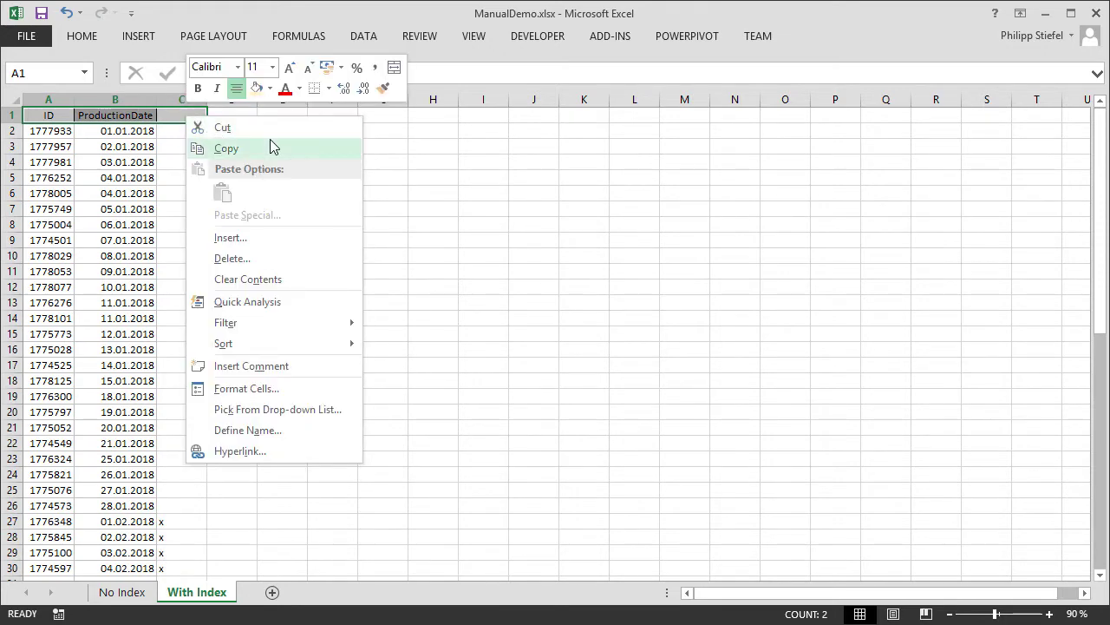
pyautogui.moveTo(300, 330)
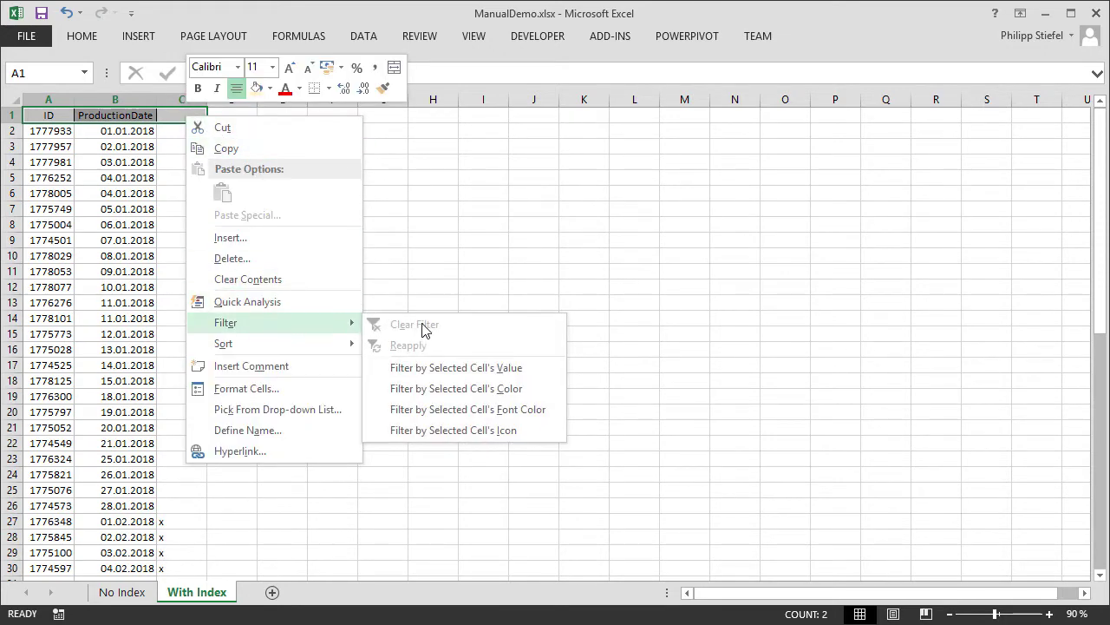
pyautogui.click(427, 369)
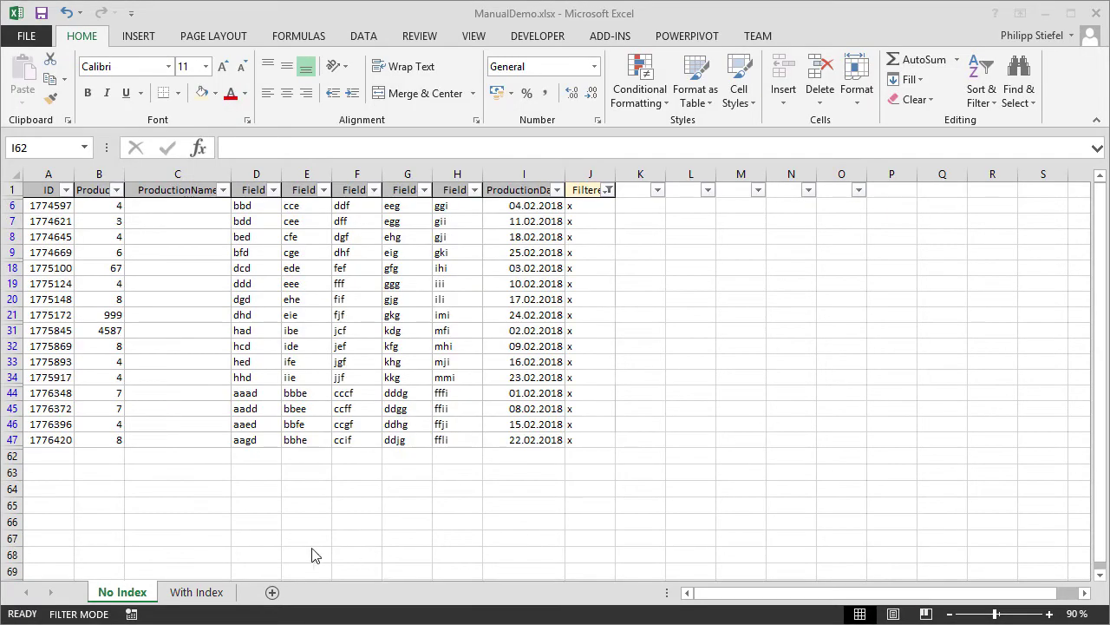
# Step: Return to the With Index sheet and auto-fit the width of the ProductionDate column
pyautogui.click(199, 596)
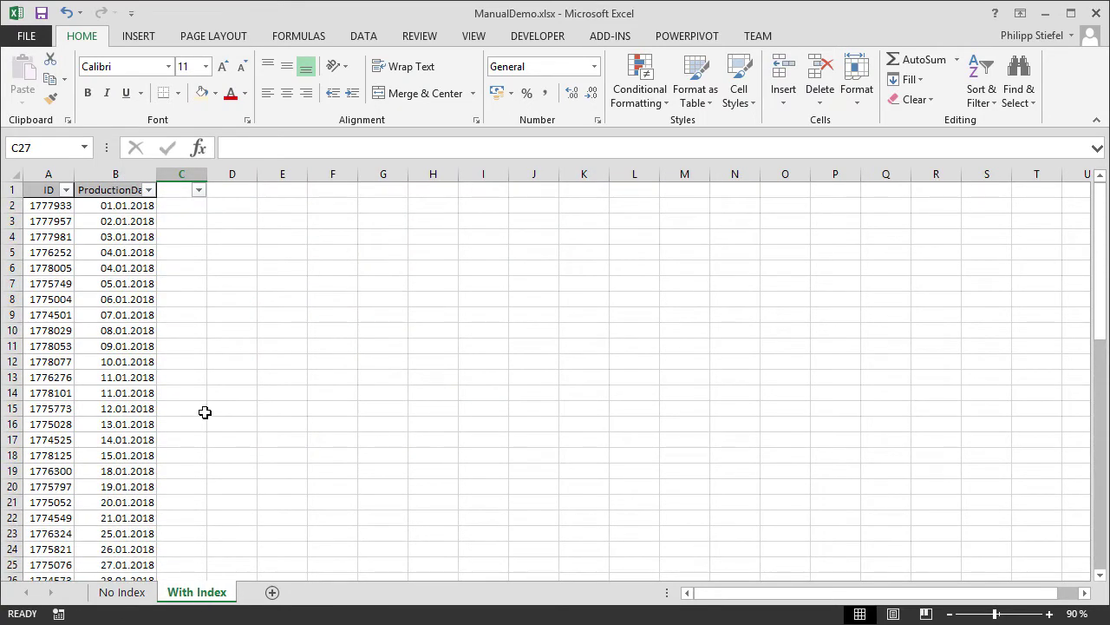
pyautogui.click(106, 180)
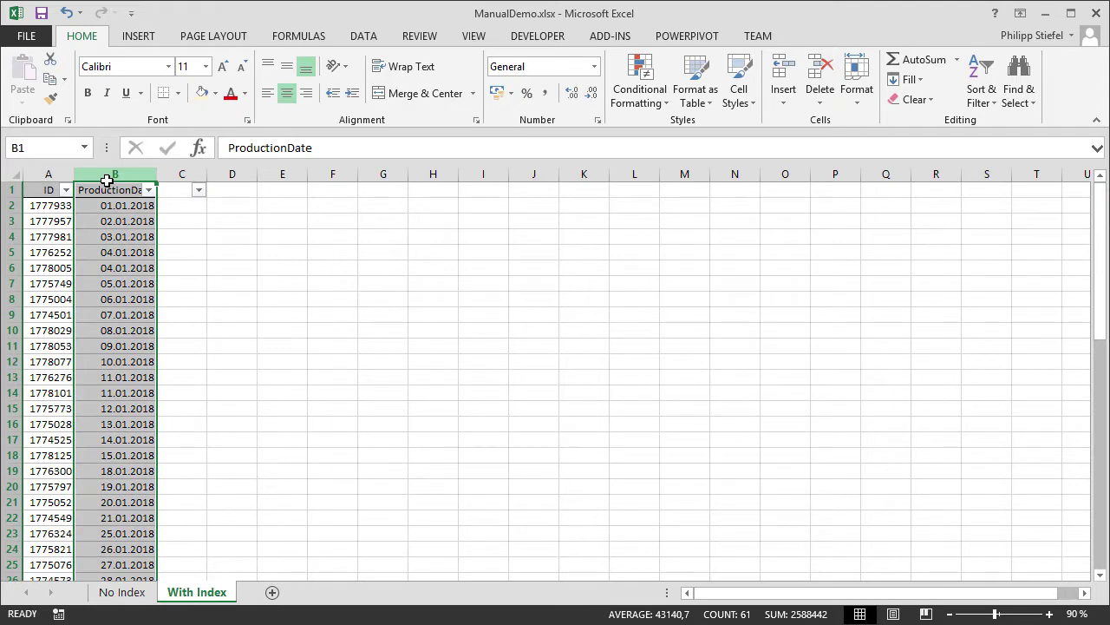
pyautogui.doubleClick(157, 175)
pyautogui.click(142, 224)
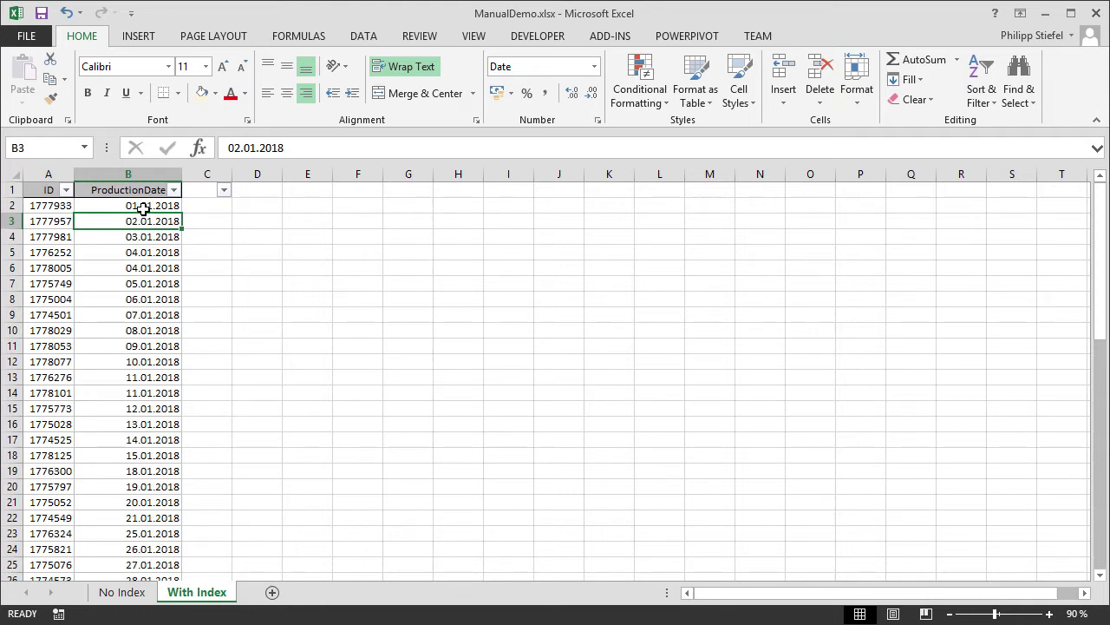
# Step: Mark the contiguous February 2018 dates by entering x in C27 and filling it down to C42
pyautogui.scroll(-4, 154, 218)
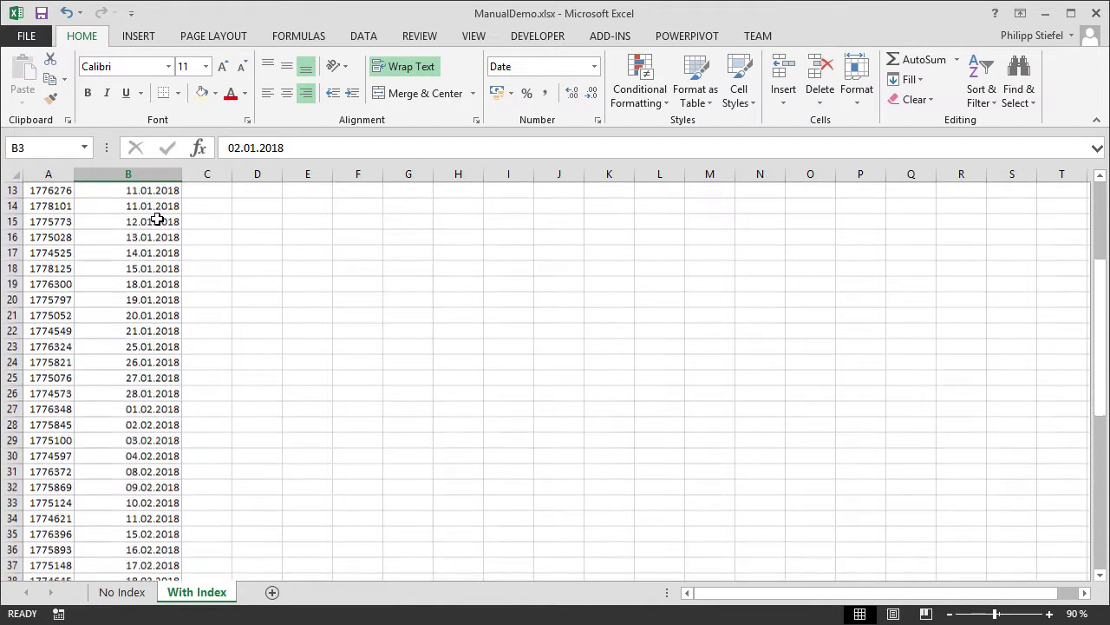
pyautogui.scroll(-2, 153, 218)
pyautogui.click(222, 314)
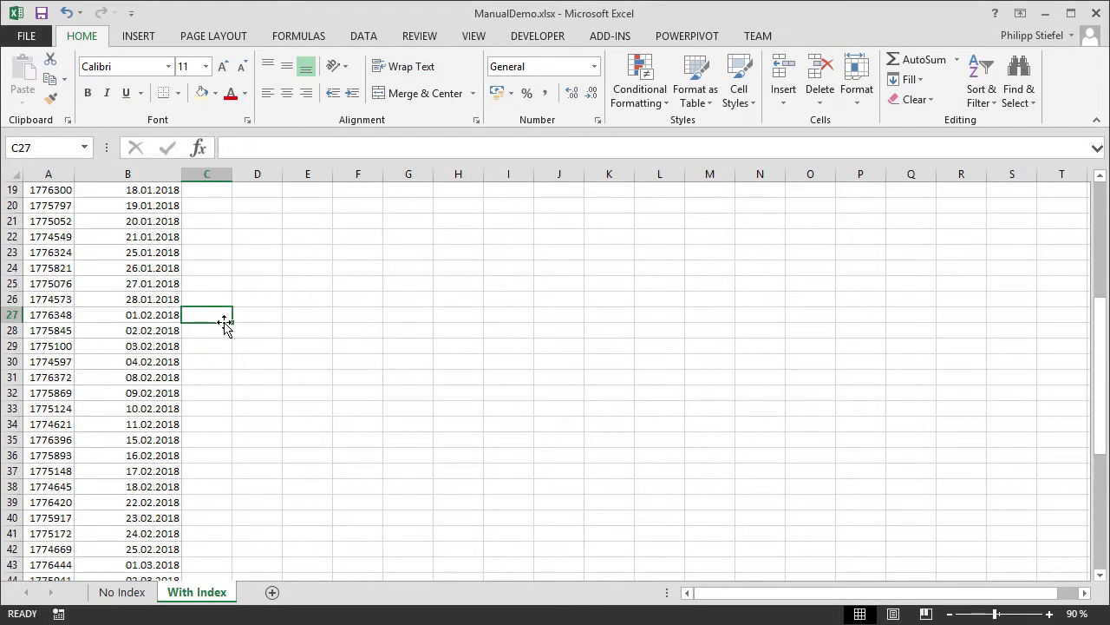
pyautogui.write('x')
pyautogui.press('Return')
pyautogui.click(225, 311)
pyautogui.moveTo(231, 322); pyautogui.dragTo(224, 555)
# Step: Filter column C to show only the rows marked x
pyautogui.scroll(6, 216, 416)
pyautogui.click(223, 189)
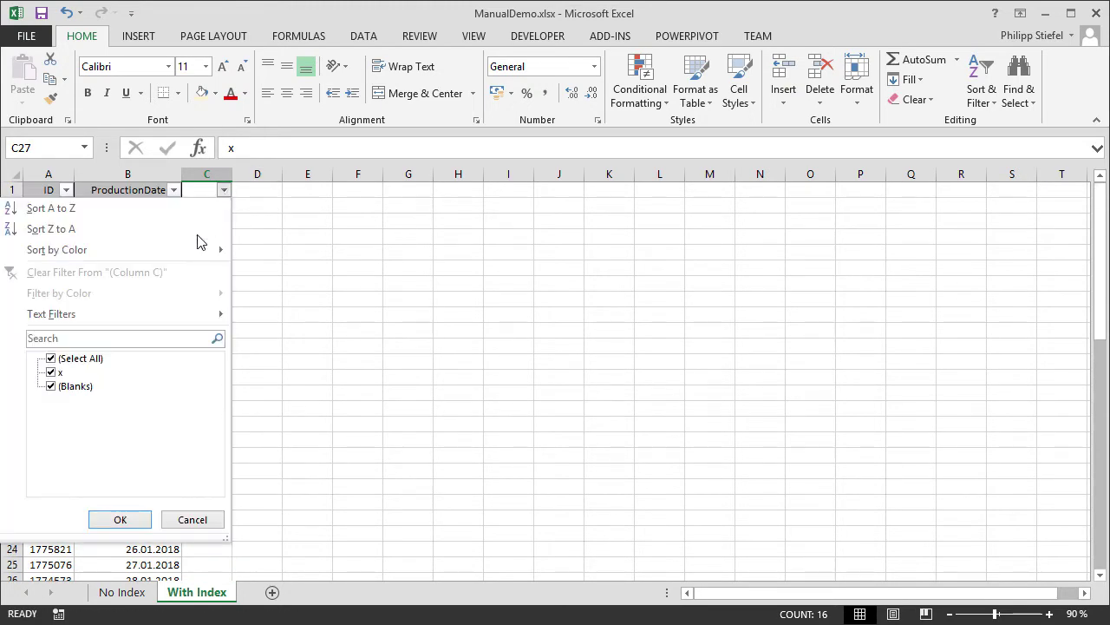
pyautogui.click(50, 357)
pyautogui.click(50, 372)
pyautogui.click(119, 518)
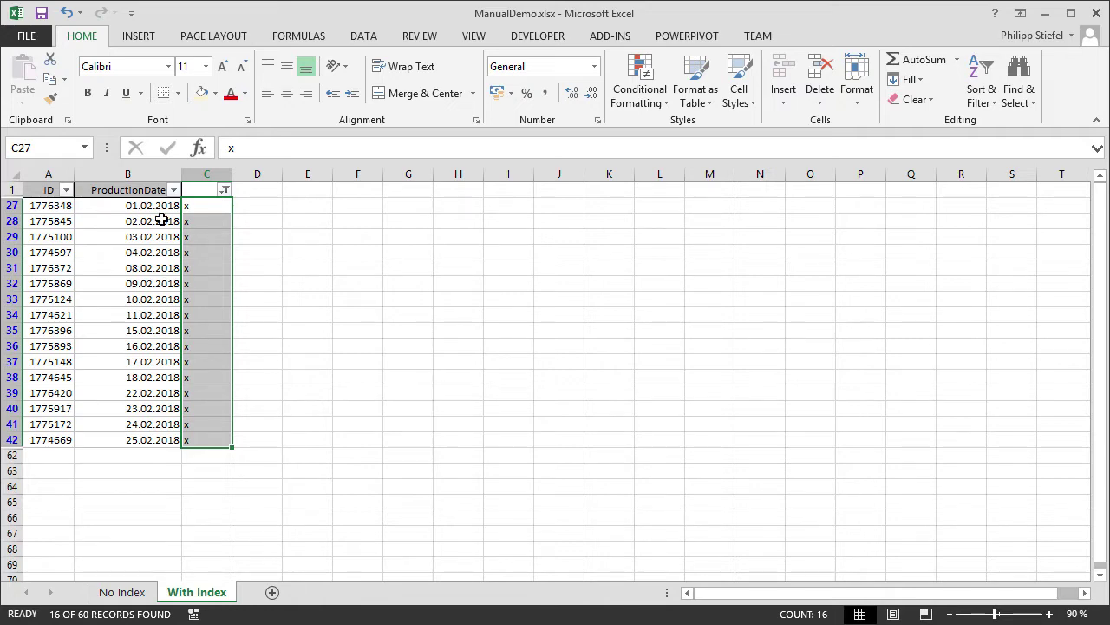
# Step: Clear the filter from column C, highlight the ID and ProductionDate headers, and select the first date in B2
pyautogui.click(224, 190)
pyautogui.click(87, 271)
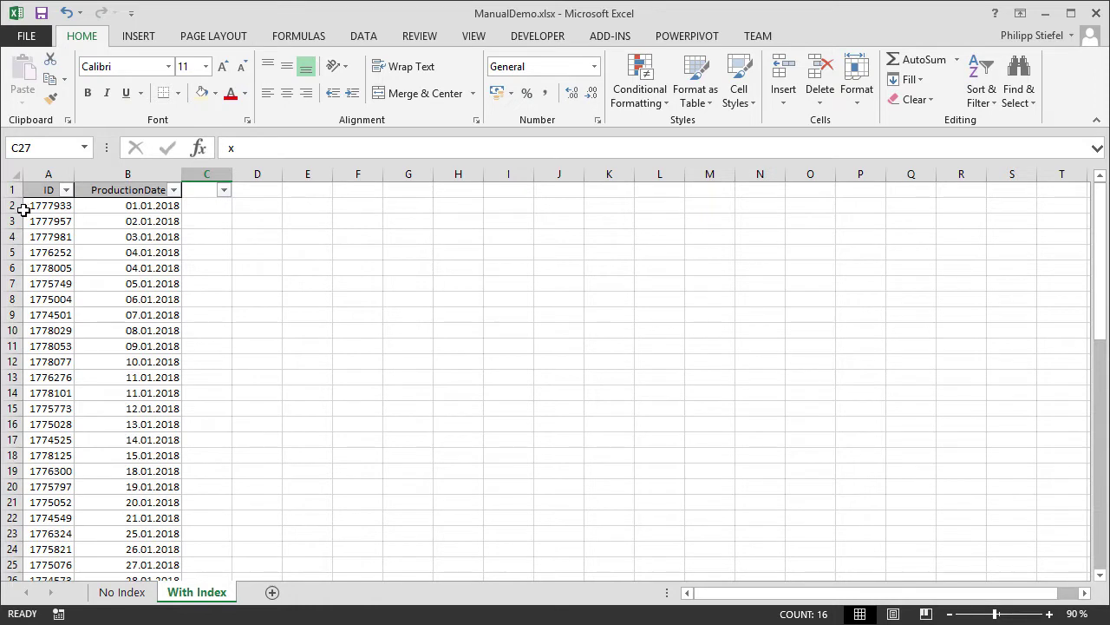
pyautogui.moveTo(45, 191); pyautogui.dragTo(126, 191)
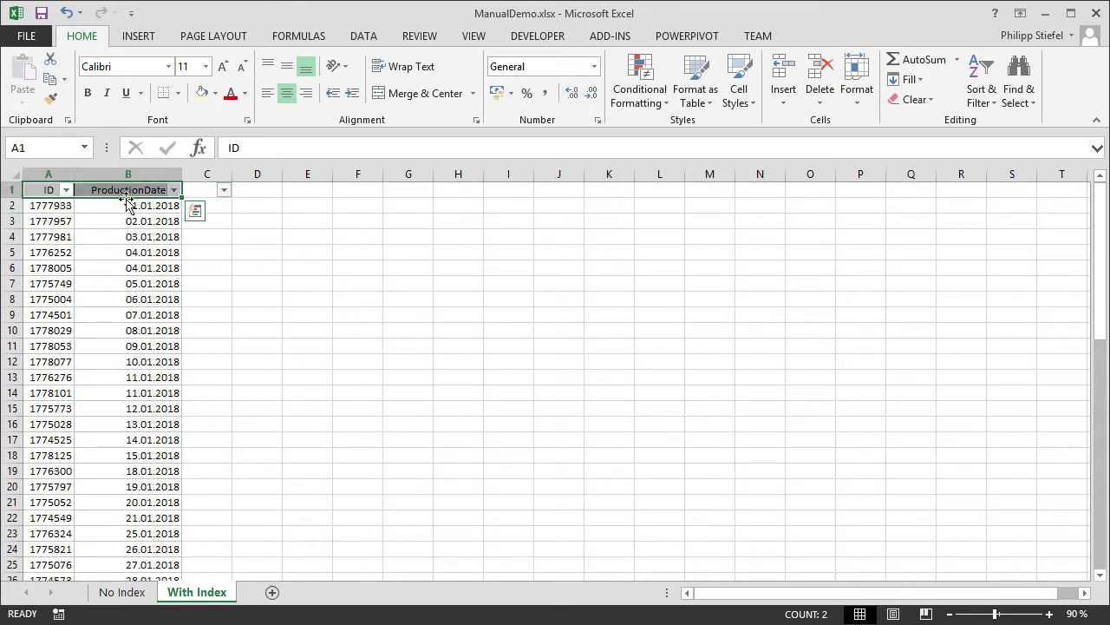
pyautogui.click(131, 219)
pyautogui.click(142, 209)
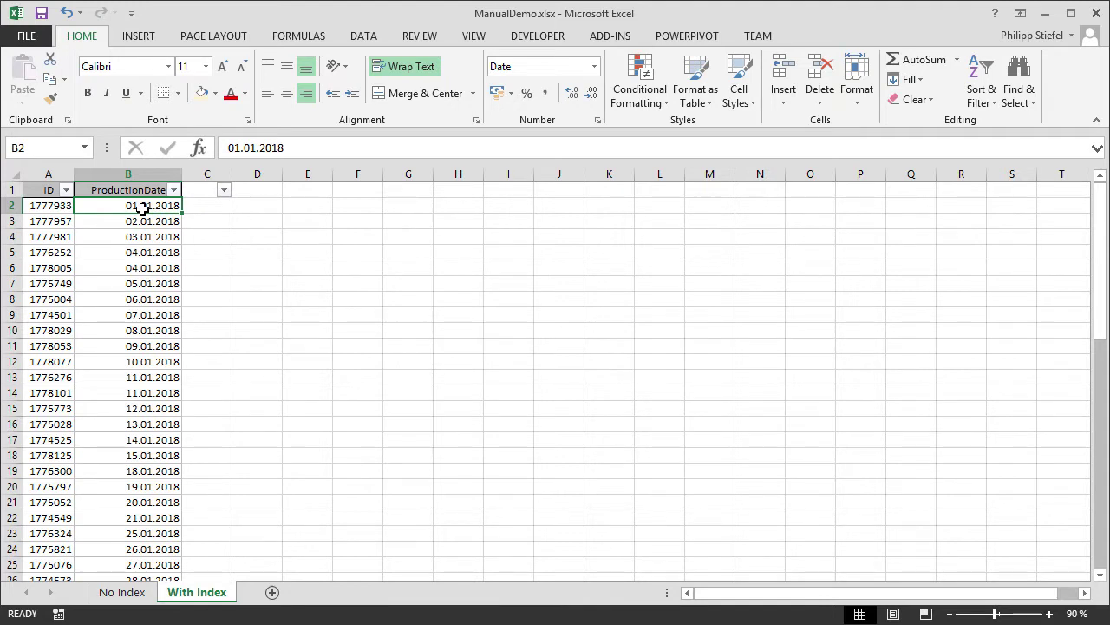
# Step: Highlight the ProductionDate column on the With Index sheet, review its sorted dates through February 2018, and reselect the first date in B2
pyautogui.click(146, 184)
pyautogui.scroll(-7, 135, 252)
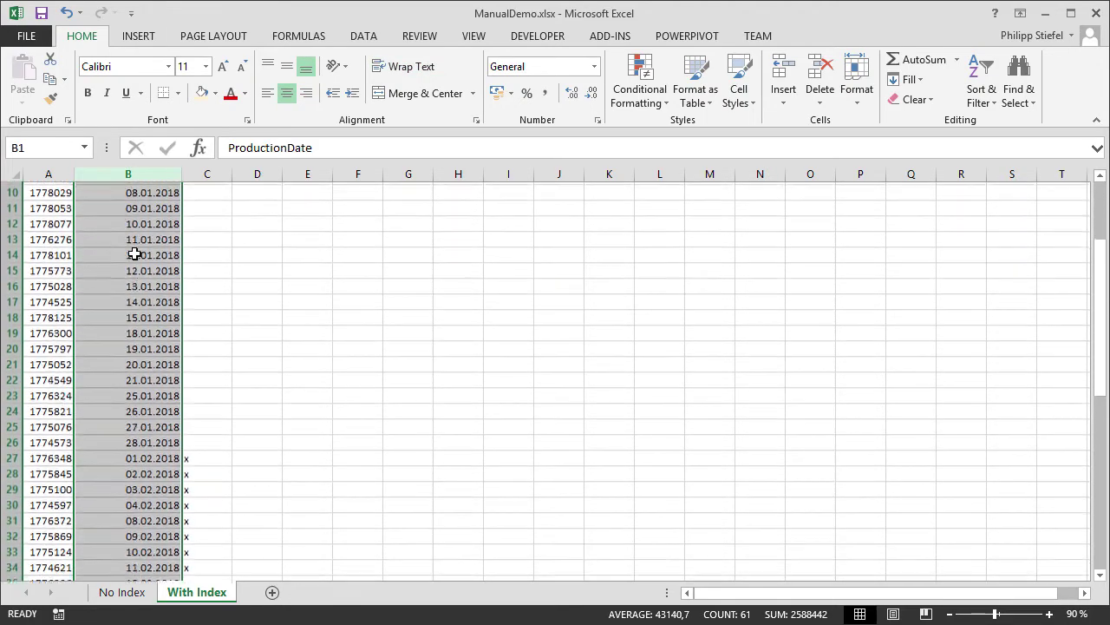
pyautogui.scroll(-1, 135, 253)
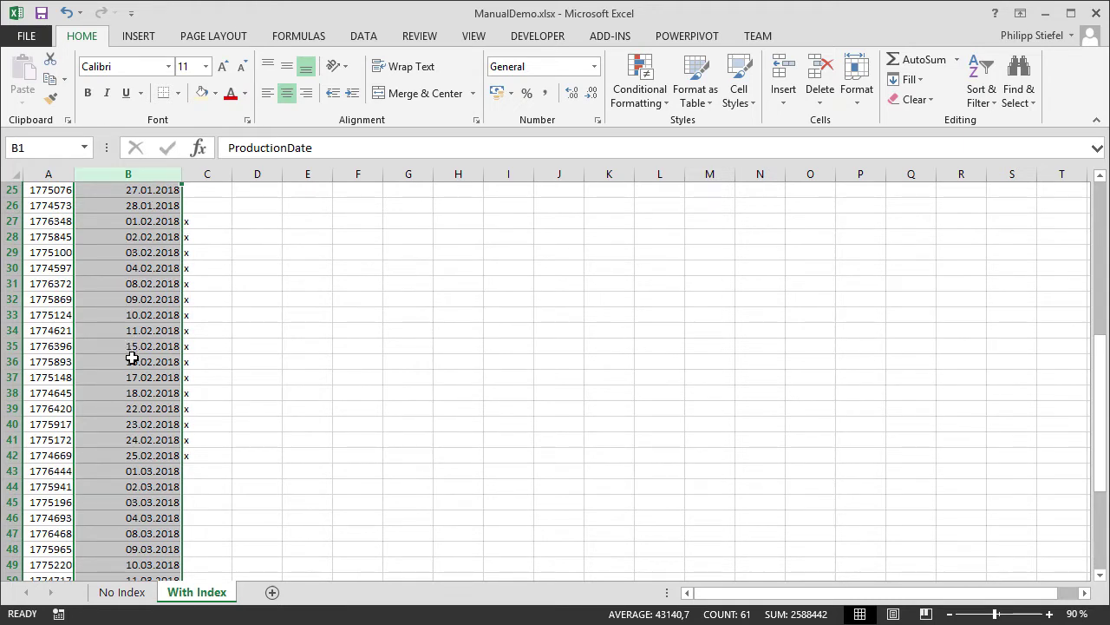
pyautogui.scroll(8, 130, 353)
pyautogui.click(146, 238)
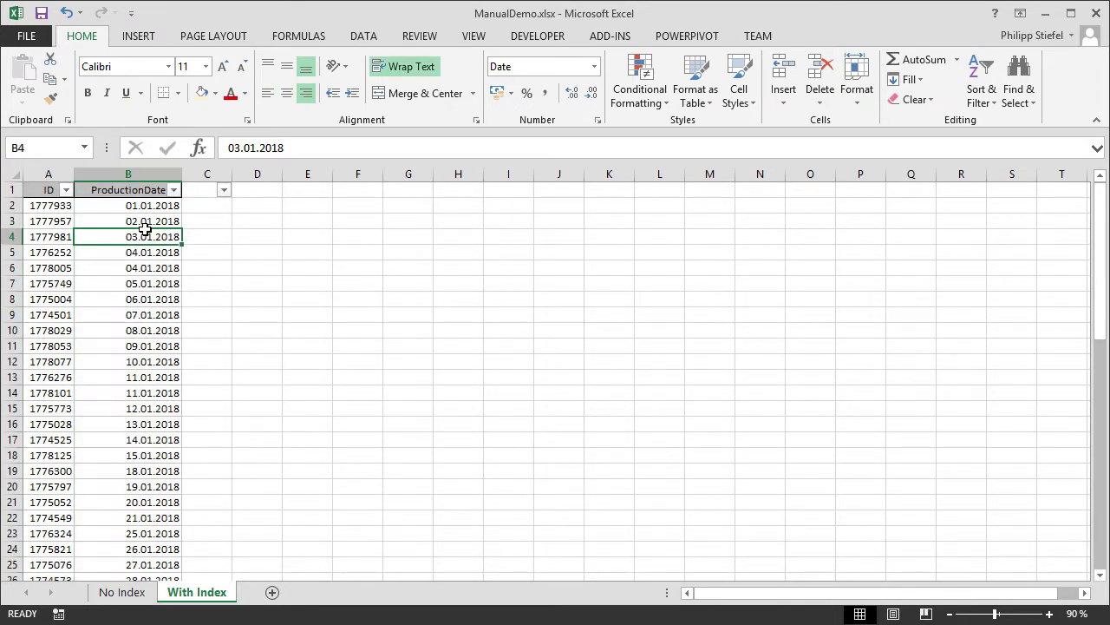
pyautogui.click(101, 207)
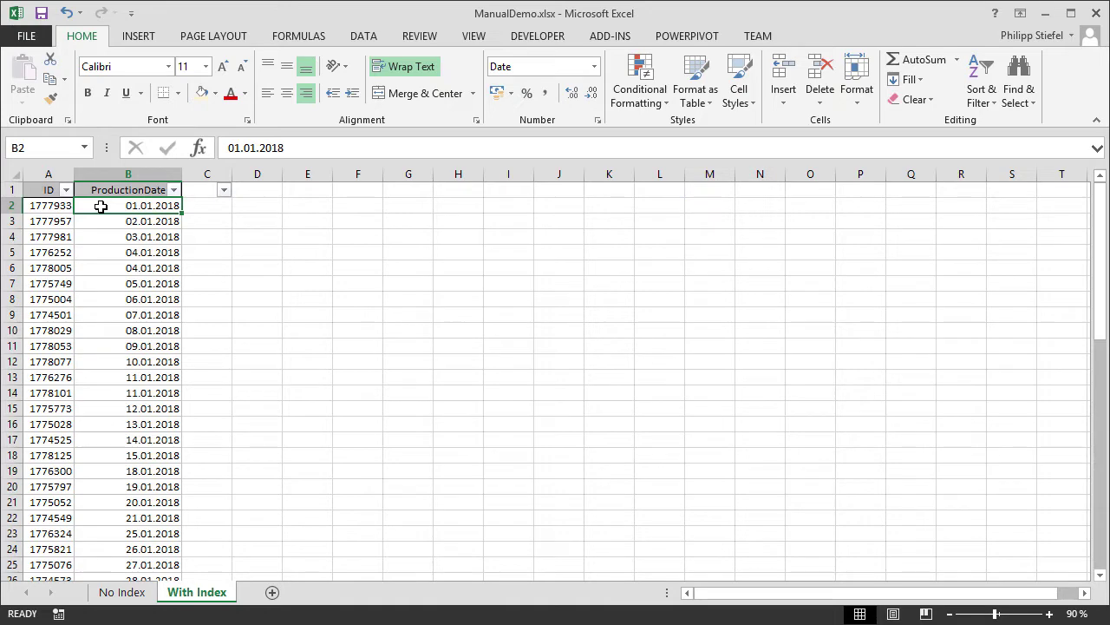
# Step: Highlight the filtered rows from ID through the last Field column on the No Index sheet, then select the first ID on With Index
pyautogui.click(126, 597)
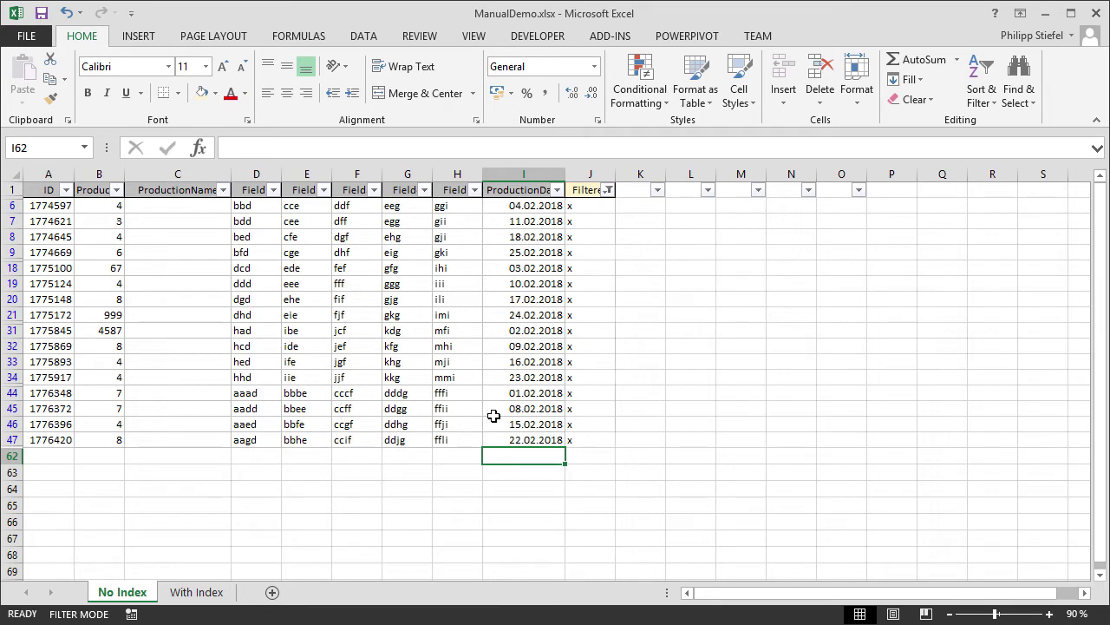
pyautogui.click(47, 204)
pyautogui.moveTo(47, 204); pyautogui.dragTo(478, 441)
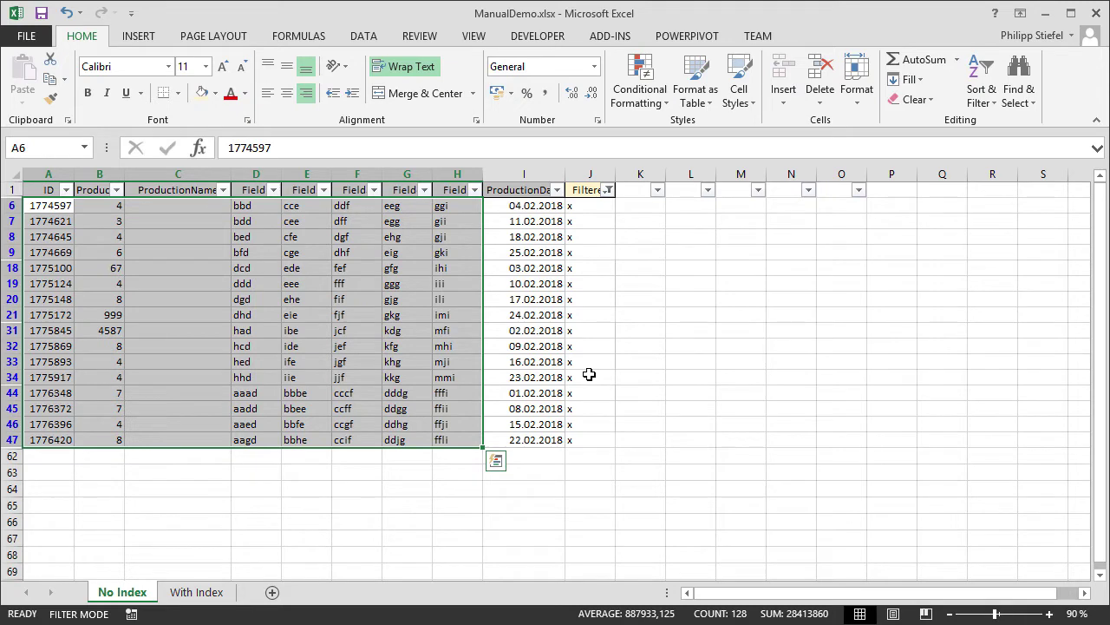
pyautogui.click(196, 592)
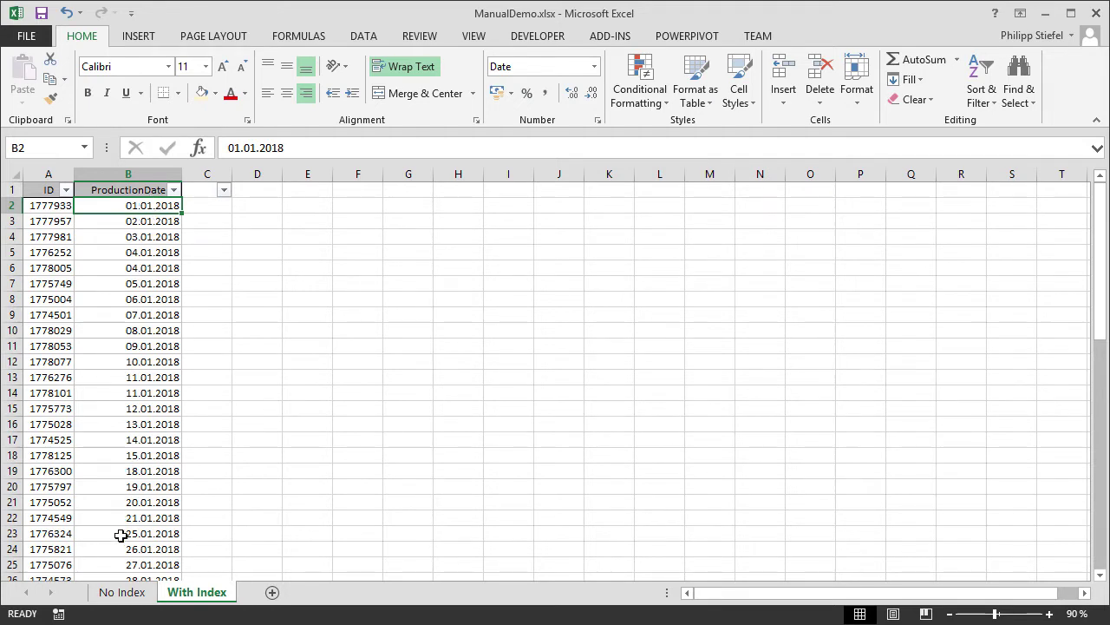
pyautogui.click(35, 203)
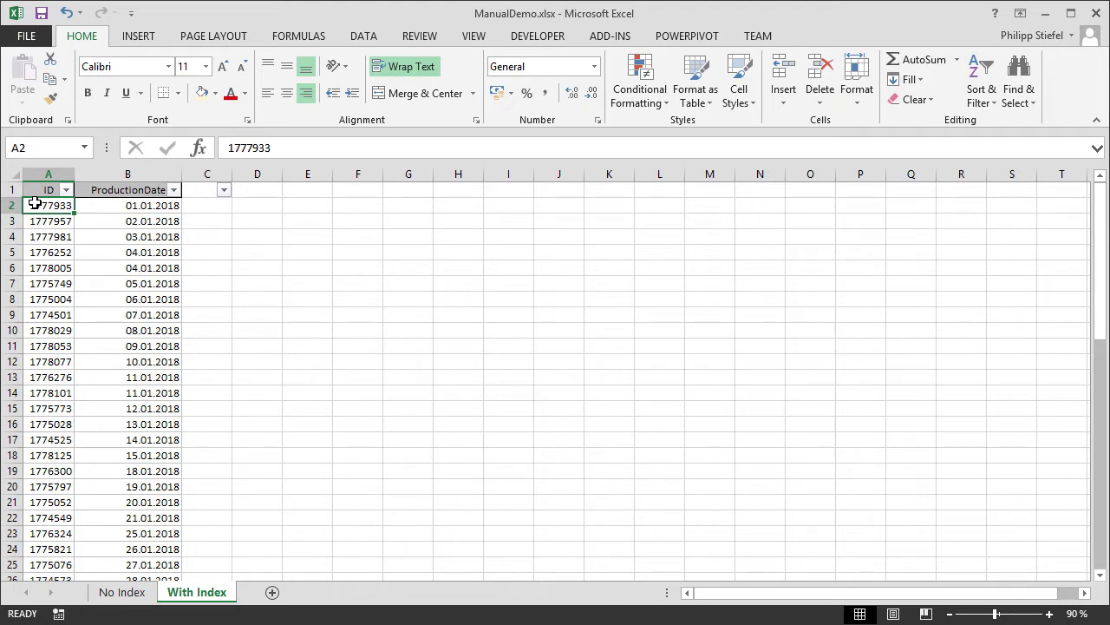
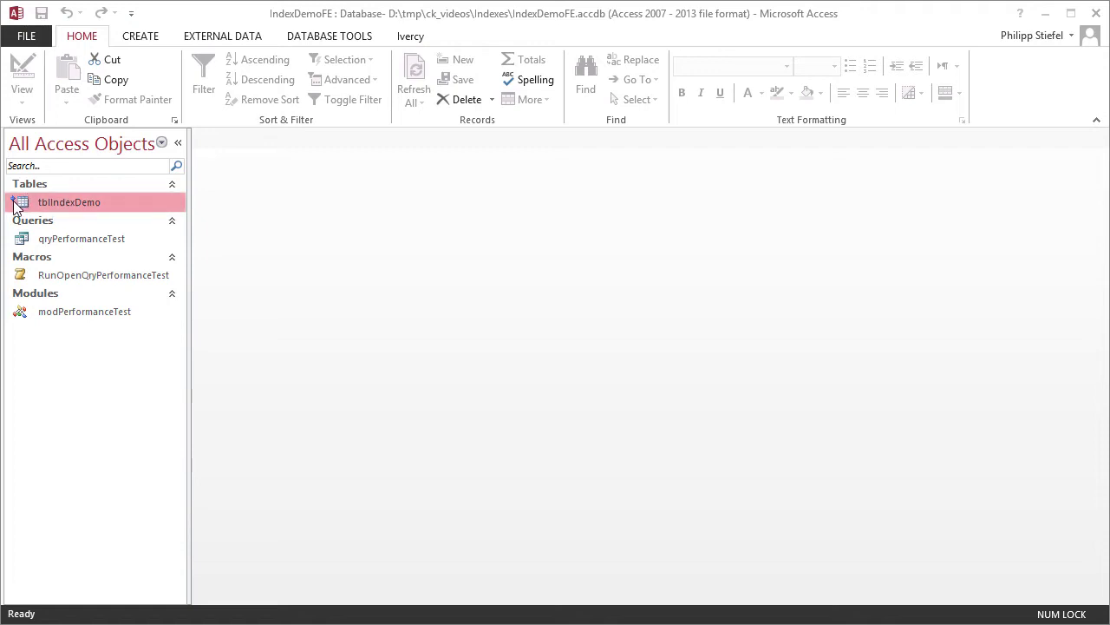
# Step: Switch to the IndexDemoFE database in Access, open tblIndexDemo to review its columns from ID through Field5, and close the table
pyautogui.doubleClick(89, 200)
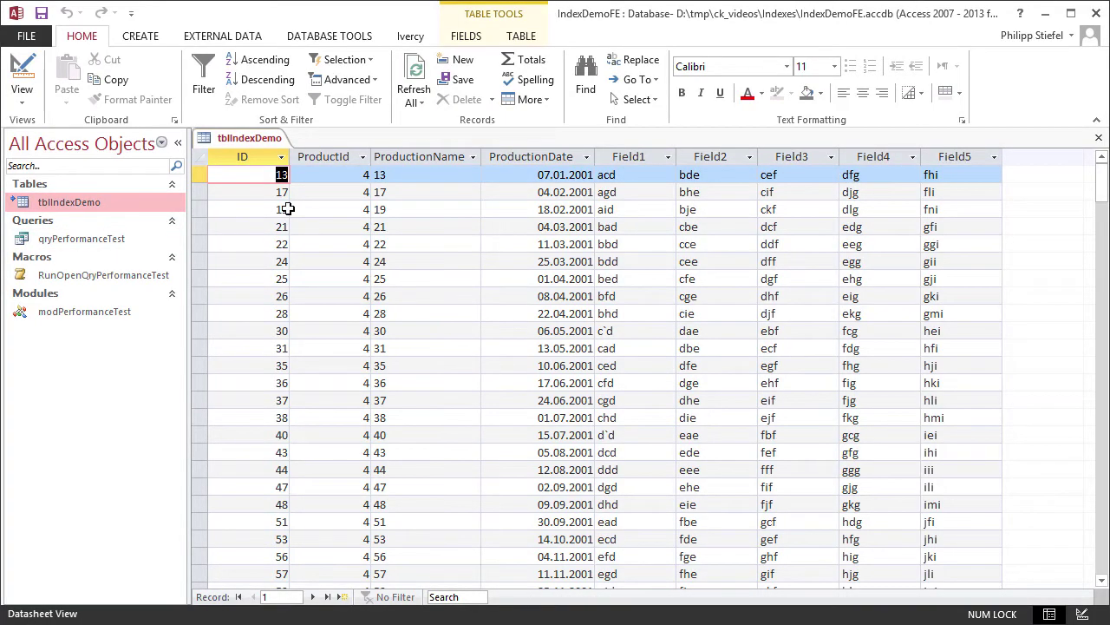
pyautogui.click(251, 156)
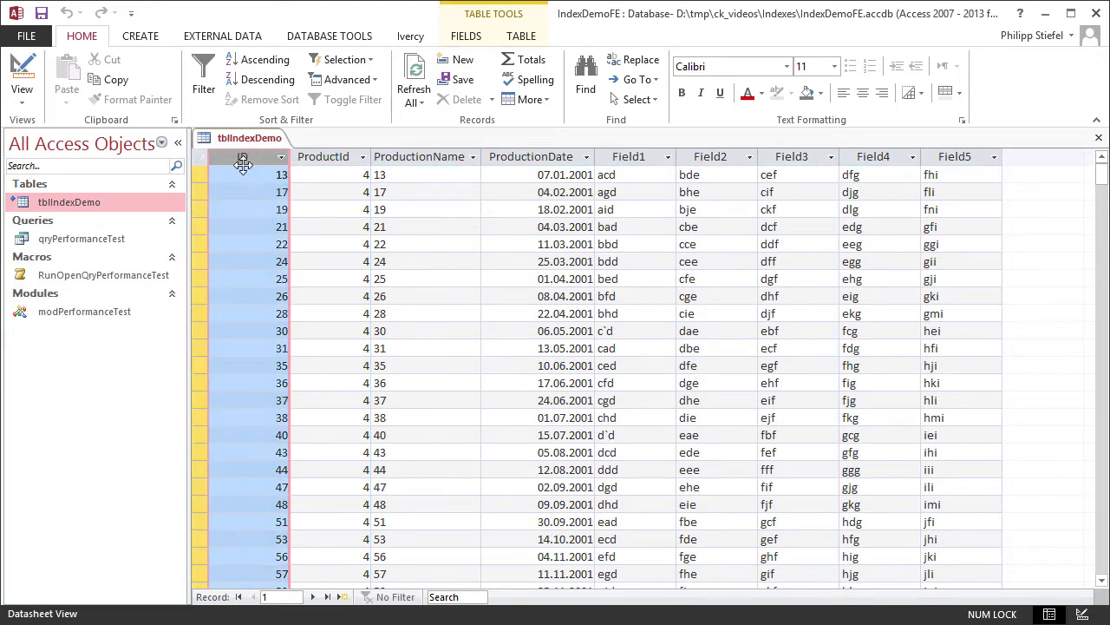
pyautogui.click(334, 158)
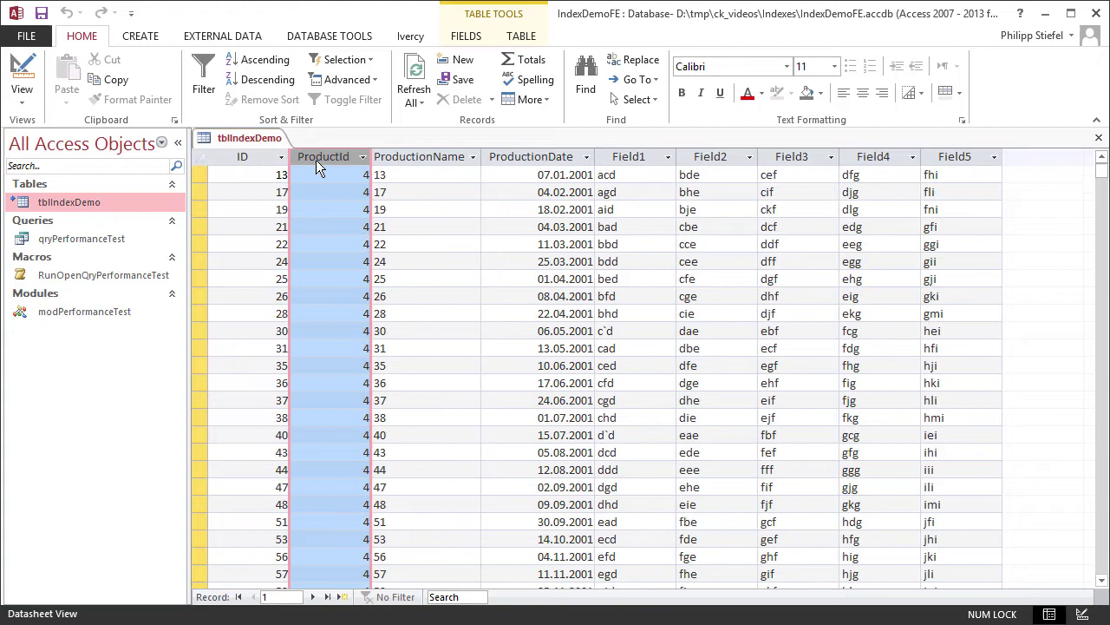
pyautogui.click(418, 158)
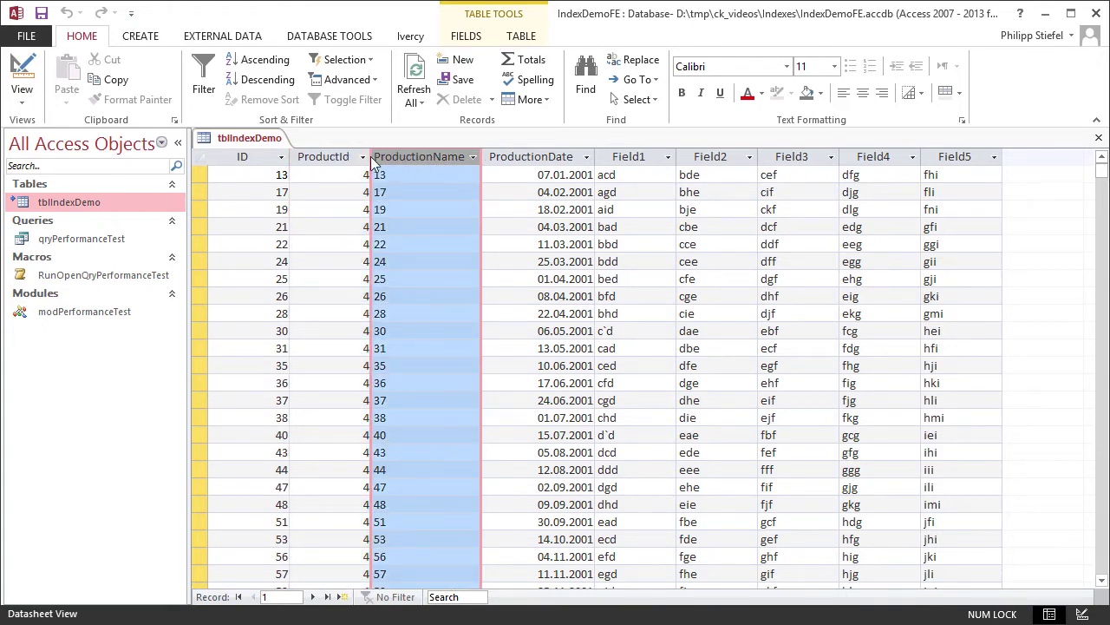
pyautogui.click(436, 173)
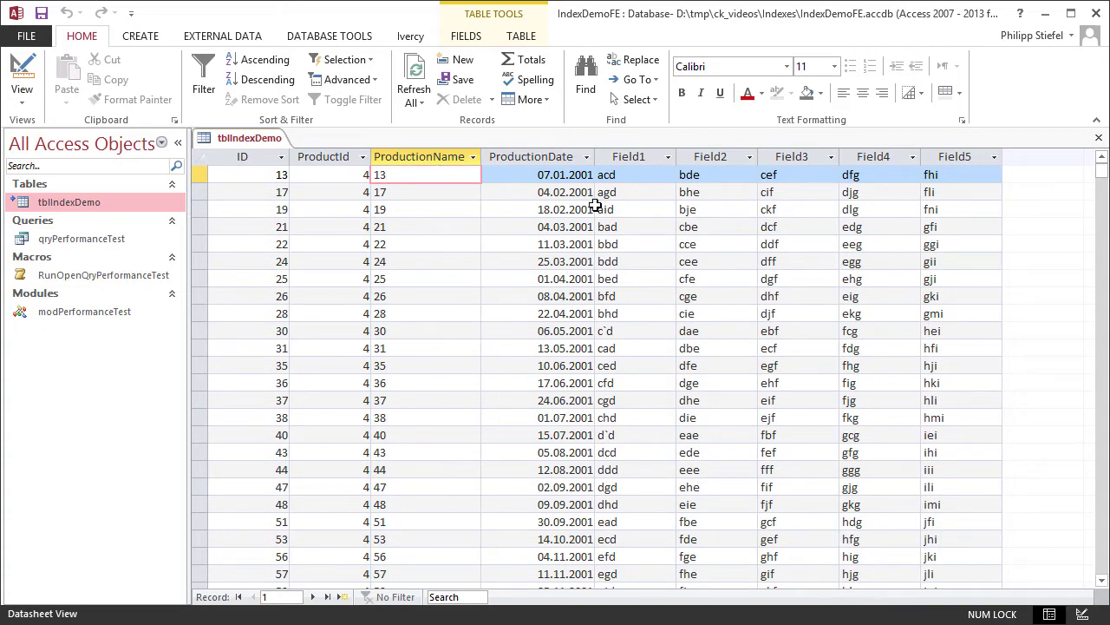
pyautogui.click(539, 157)
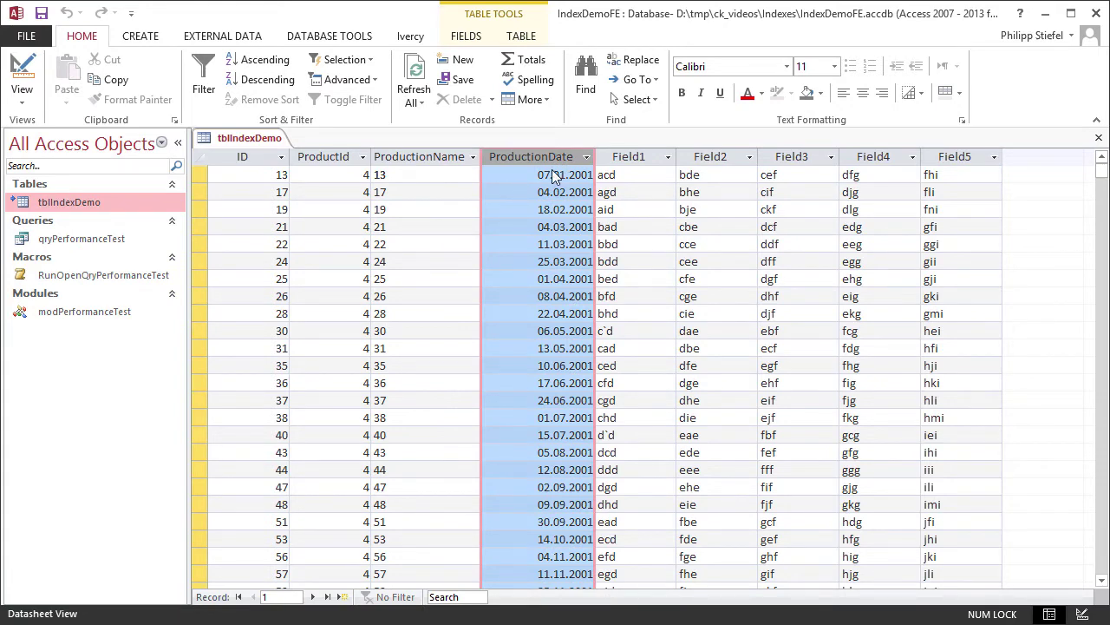
pyautogui.moveTo(616, 159); pyautogui.dragTo(975, 159)
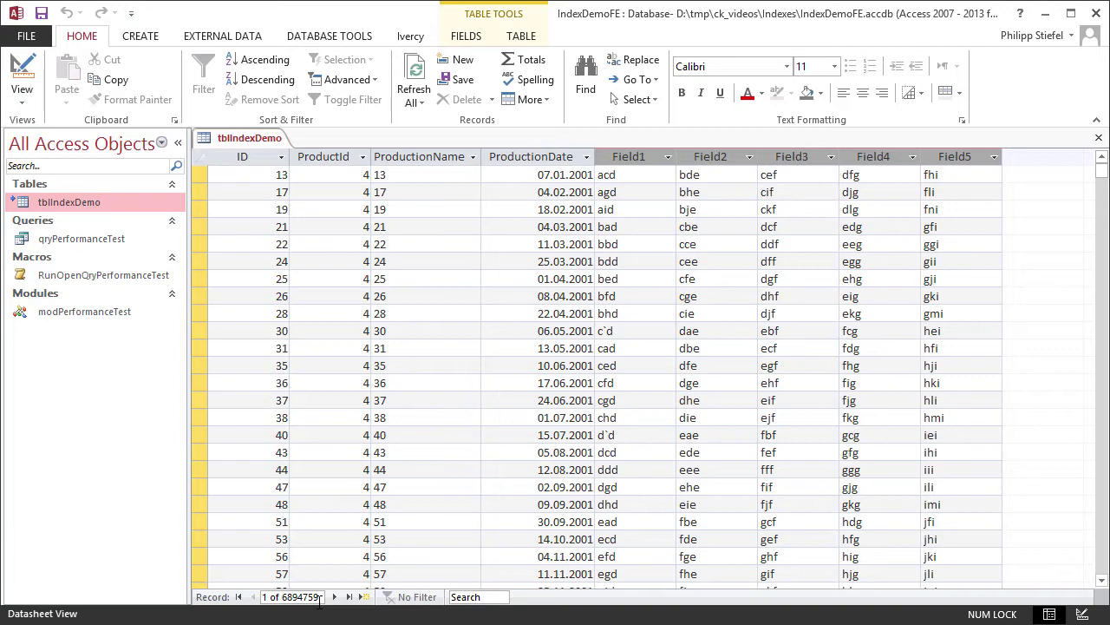
pyautogui.hotkey('ctrl', 'w')
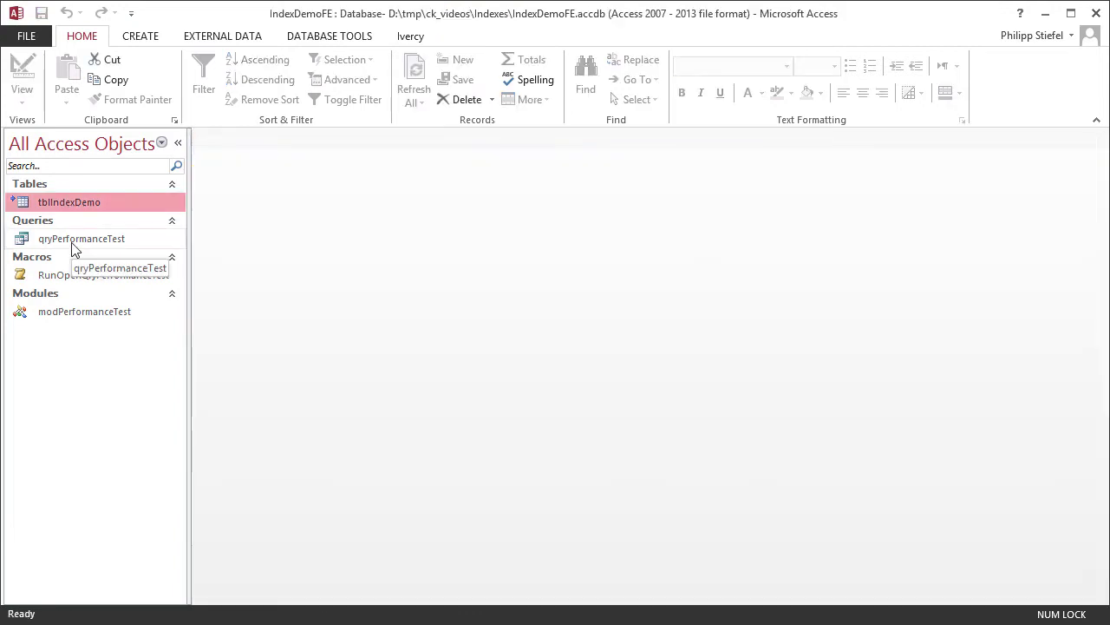
# Step: Open qryPerformanceTest in Design View and examine its output fields and its criteria on ProductId and ProductionDate
pyautogui.click(74, 245)
pyautogui.rightClick(74, 248)
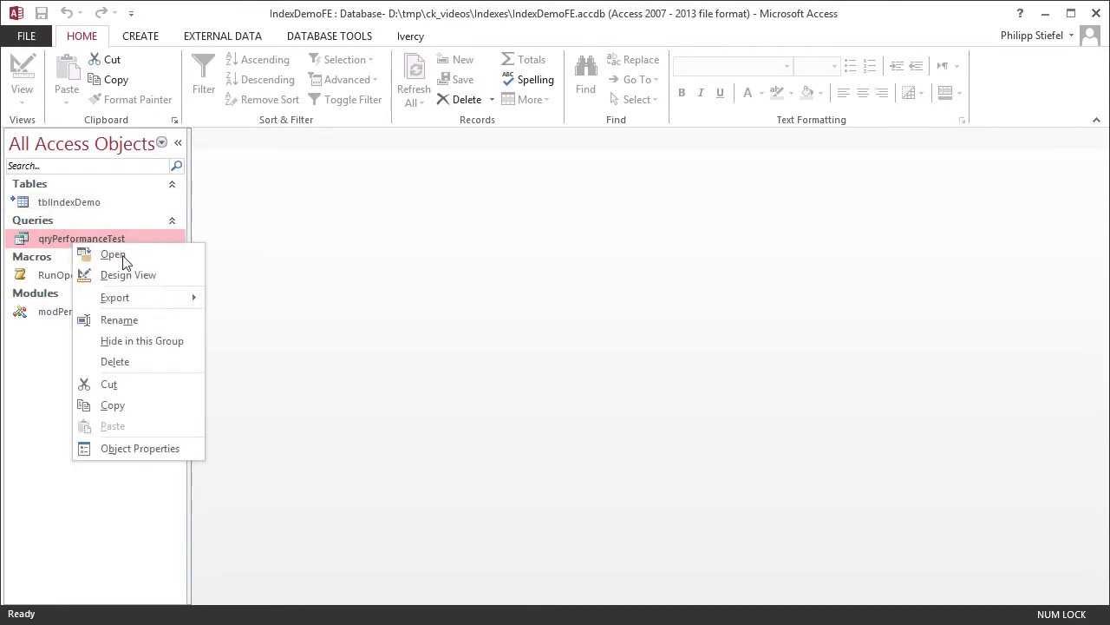
pyautogui.click(116, 274)
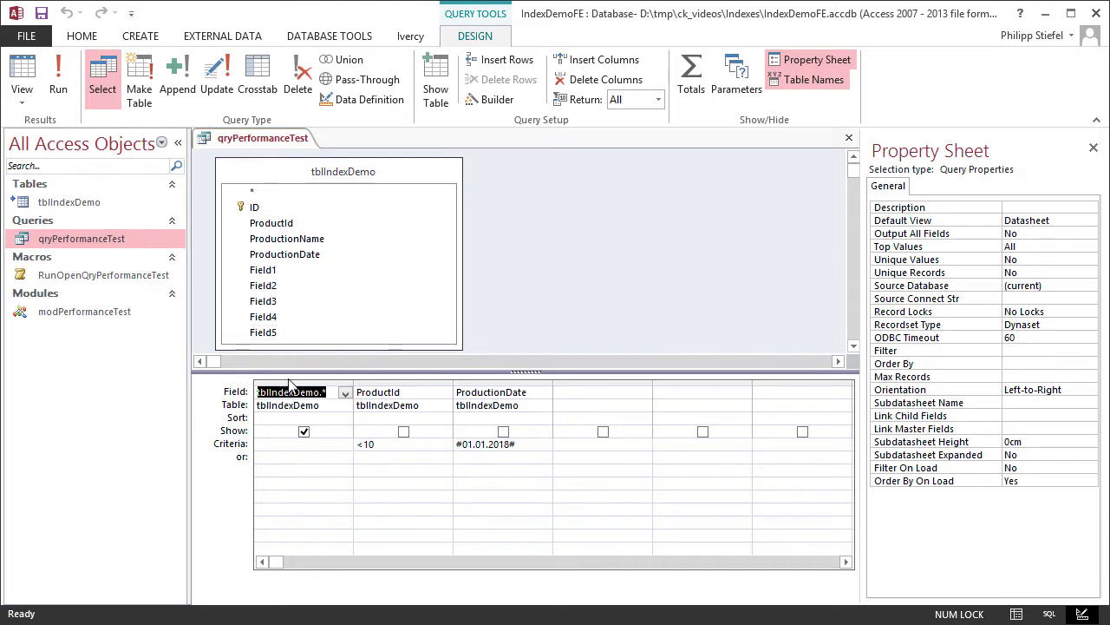
pyautogui.click(315, 392)
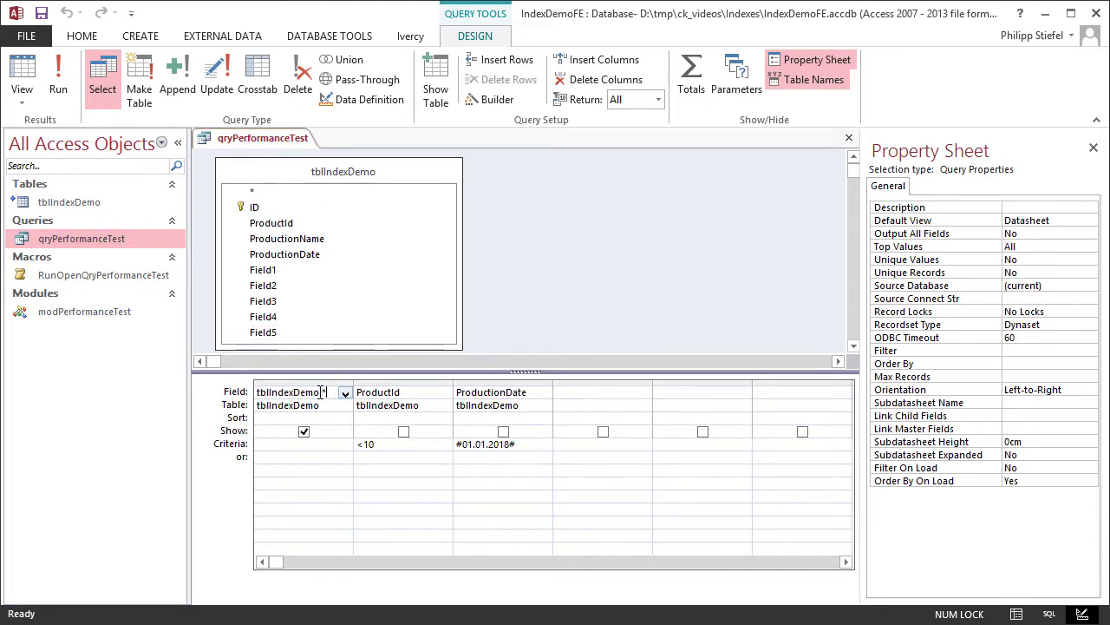
pyautogui.click(323, 405)
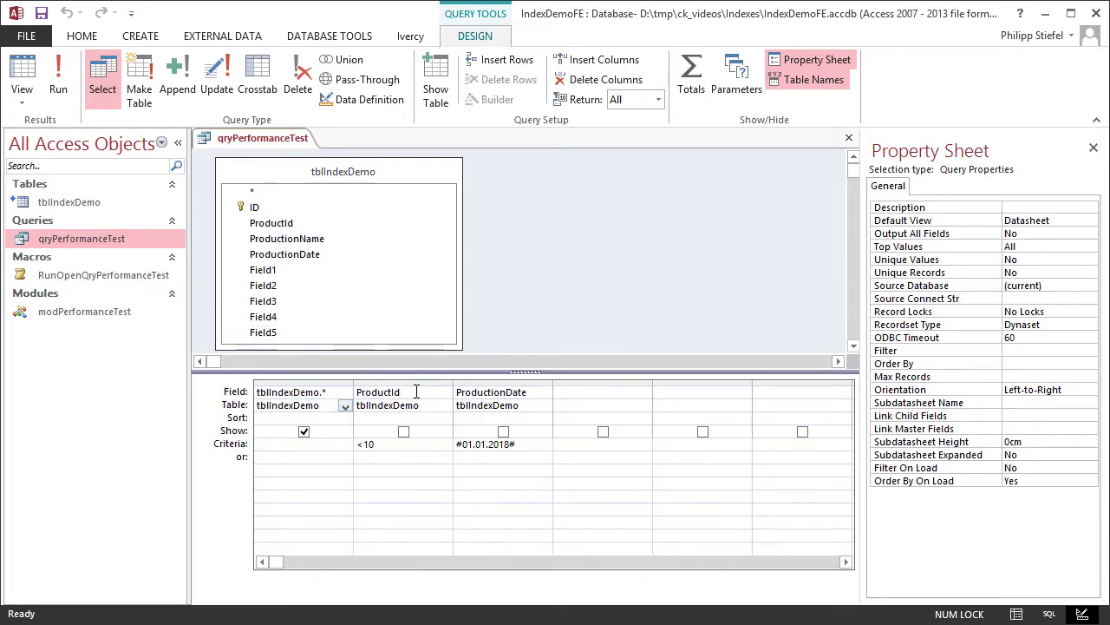
pyautogui.click(427, 392)
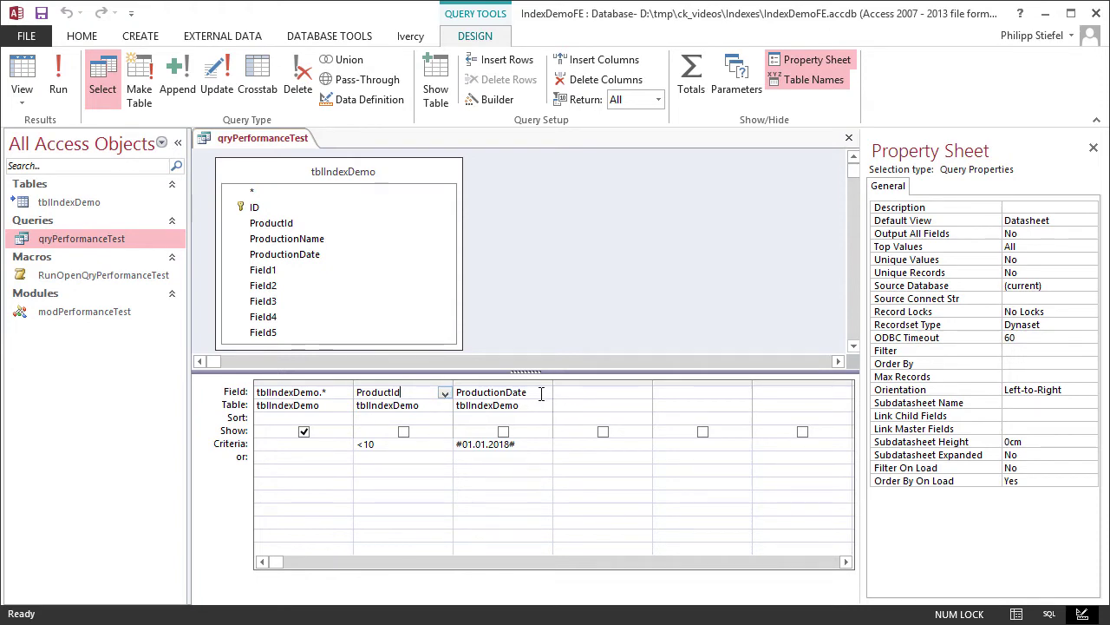
pyautogui.moveTo(517, 445); pyautogui.dragTo(455, 442)
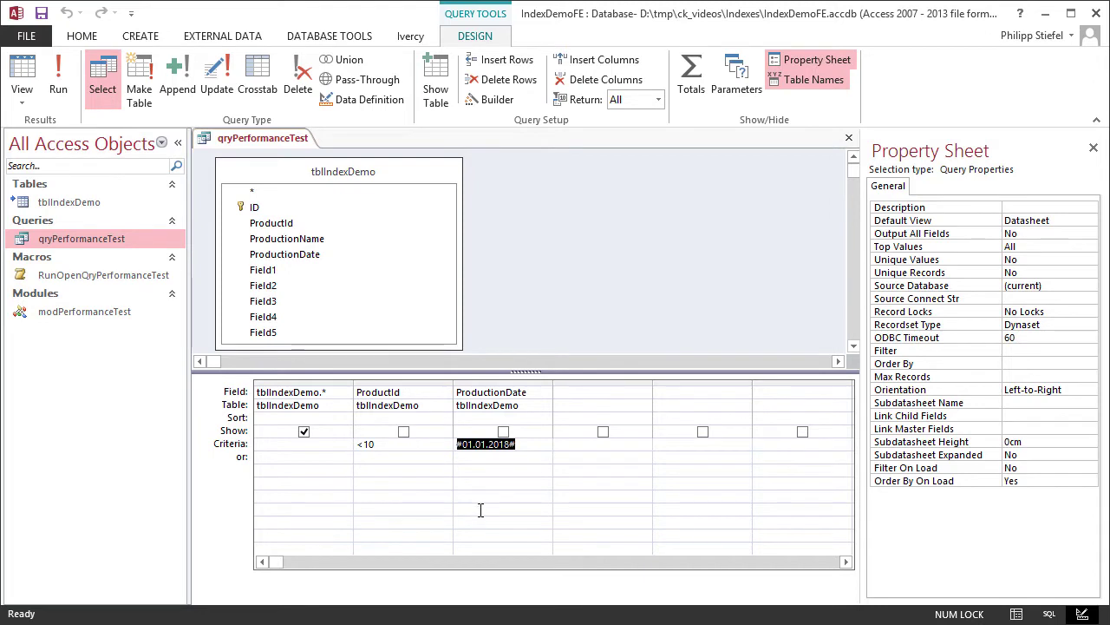
pyautogui.moveTo(357, 443); pyautogui.dragTo(385, 445)
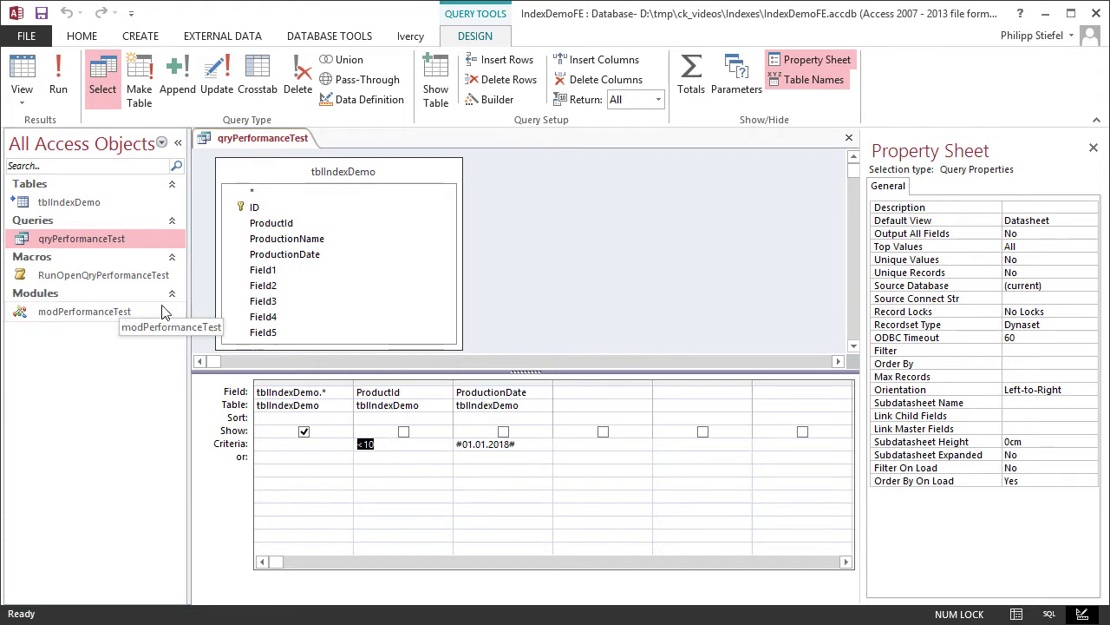
# Step: Open the modPerformanceTest module and highlight the code that stores the start time, opens the query and goes to the last record
pyautogui.click(94, 317)
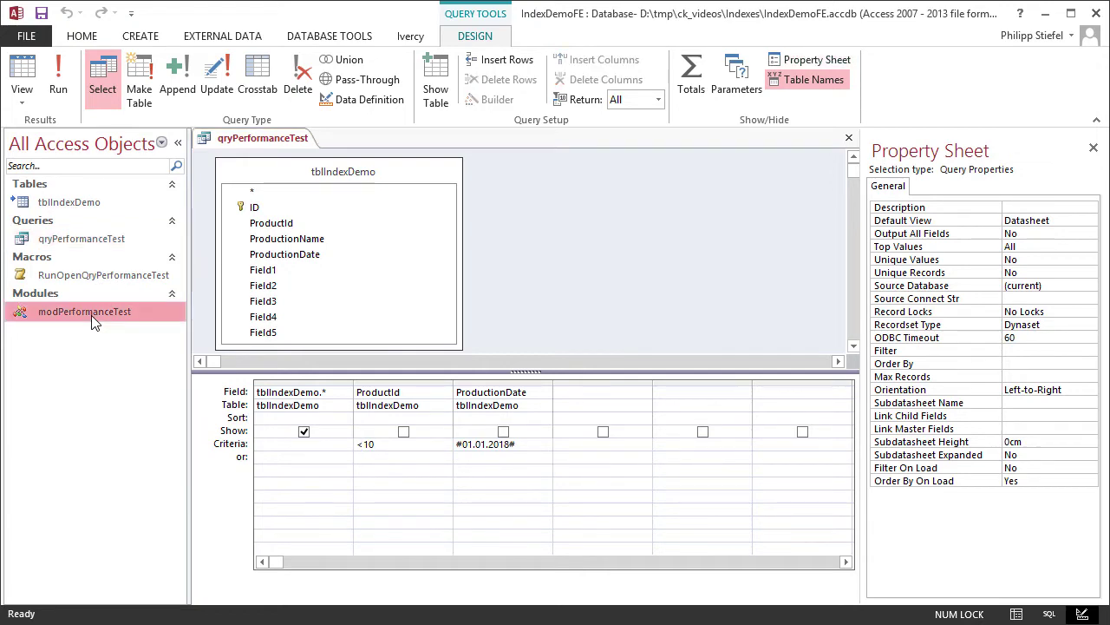
pyautogui.doubleClick(95, 317)
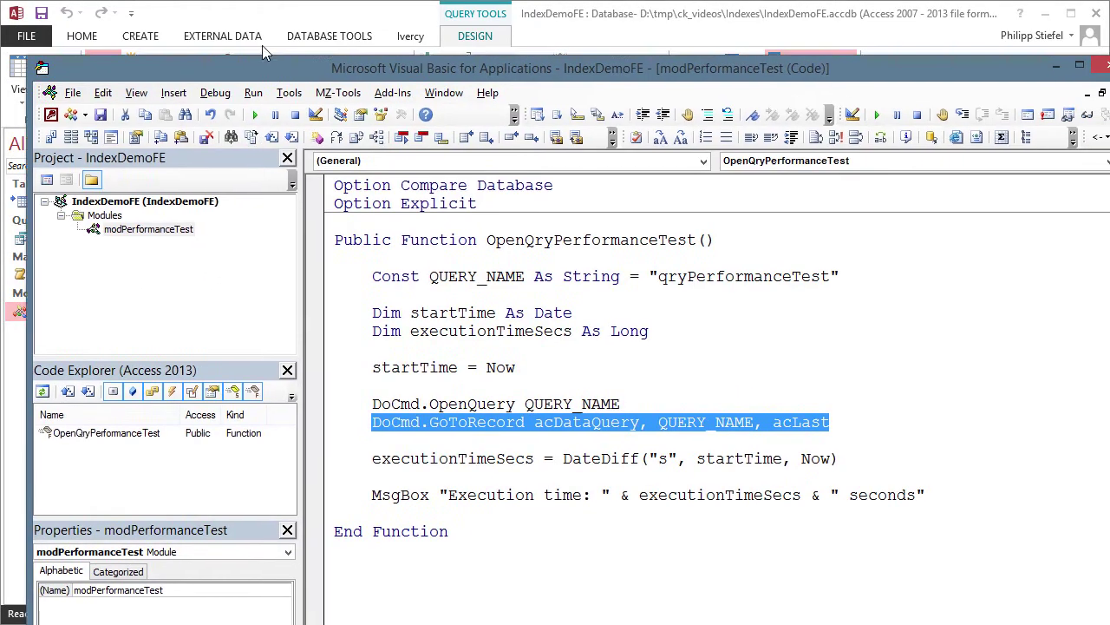
pyautogui.click(467, 301)
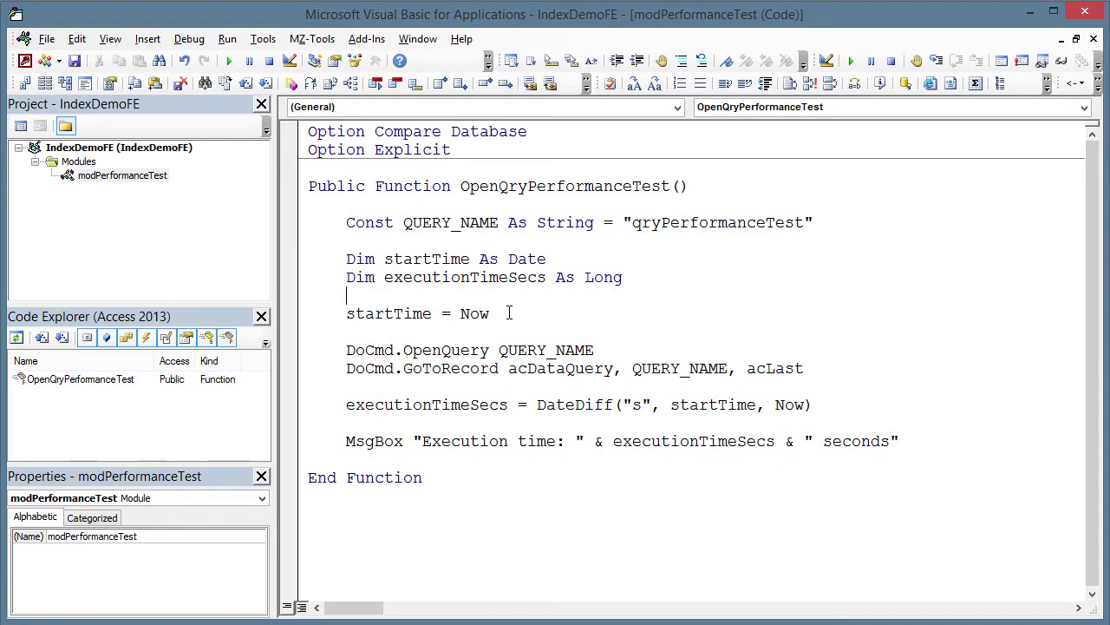
pyautogui.moveTo(509, 313); pyautogui.dragTo(347, 314)
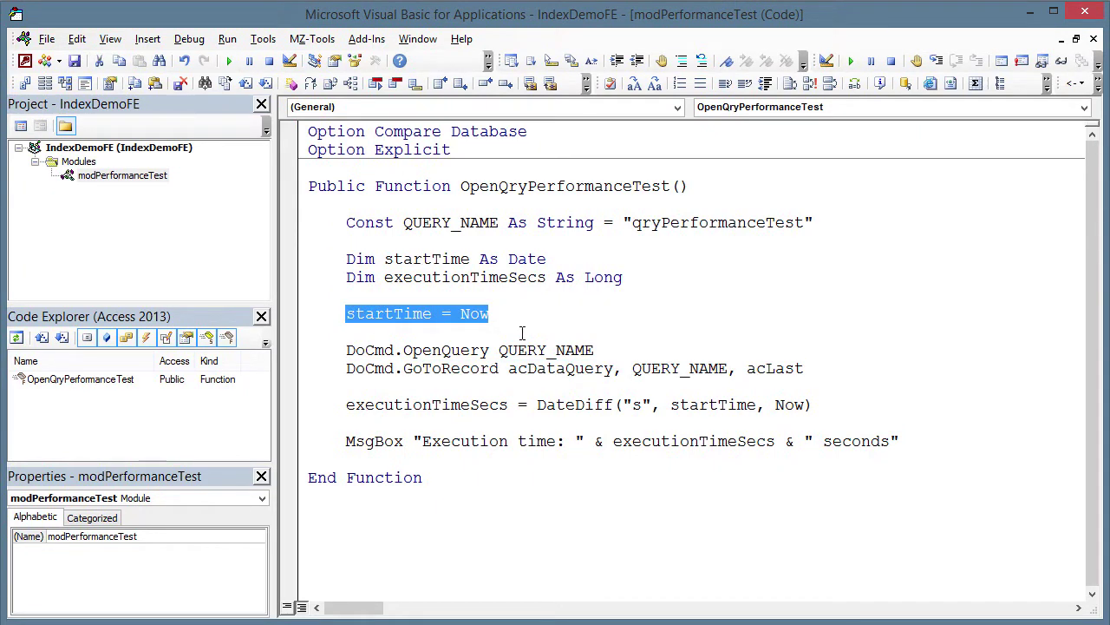
pyautogui.click(467, 343)
pyautogui.moveTo(345, 350); pyautogui.dragTo(628, 348)
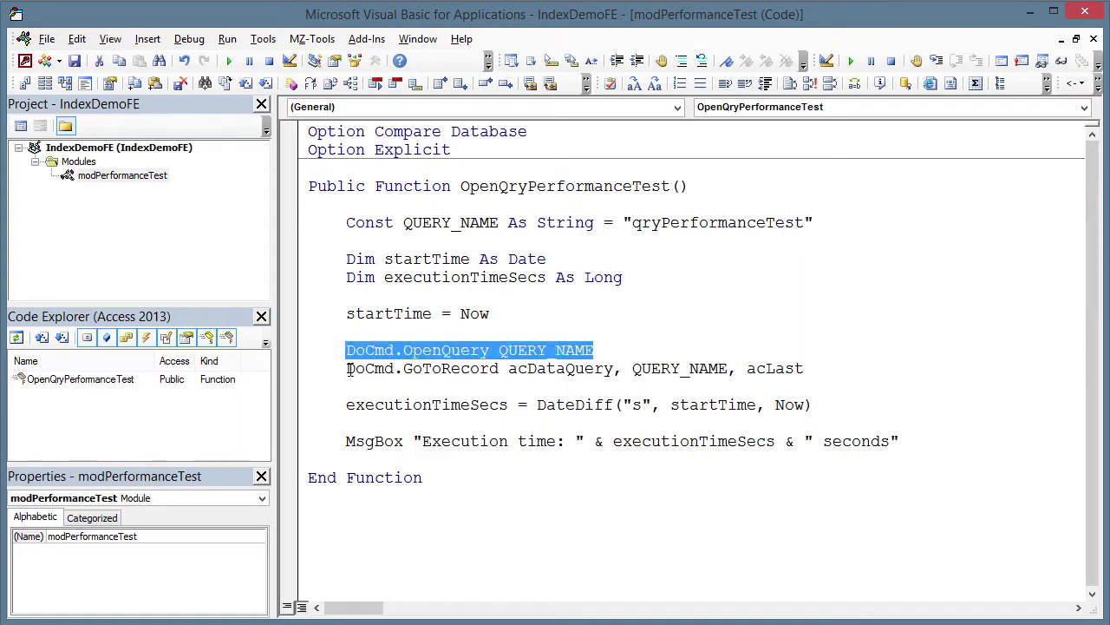
pyautogui.moveTo(346, 369); pyautogui.dragTo(829, 373)
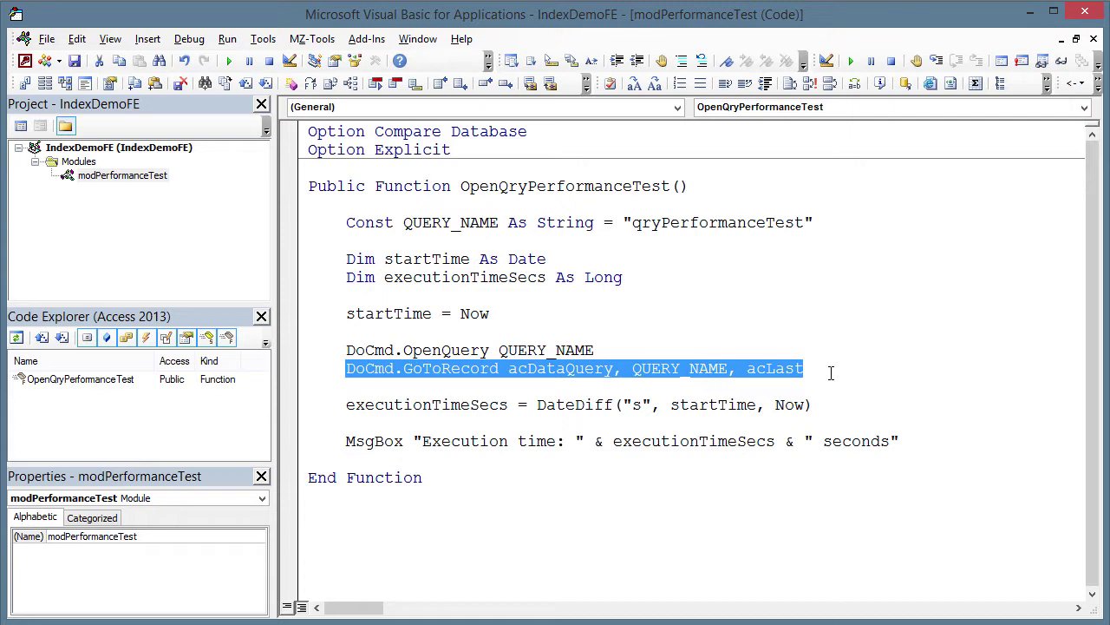
# Step: Examine the executionTimeSecs calculation and its DateDiff arguments, and highlight the MsgBox line that reports the execution time
pyautogui.click(841, 370)
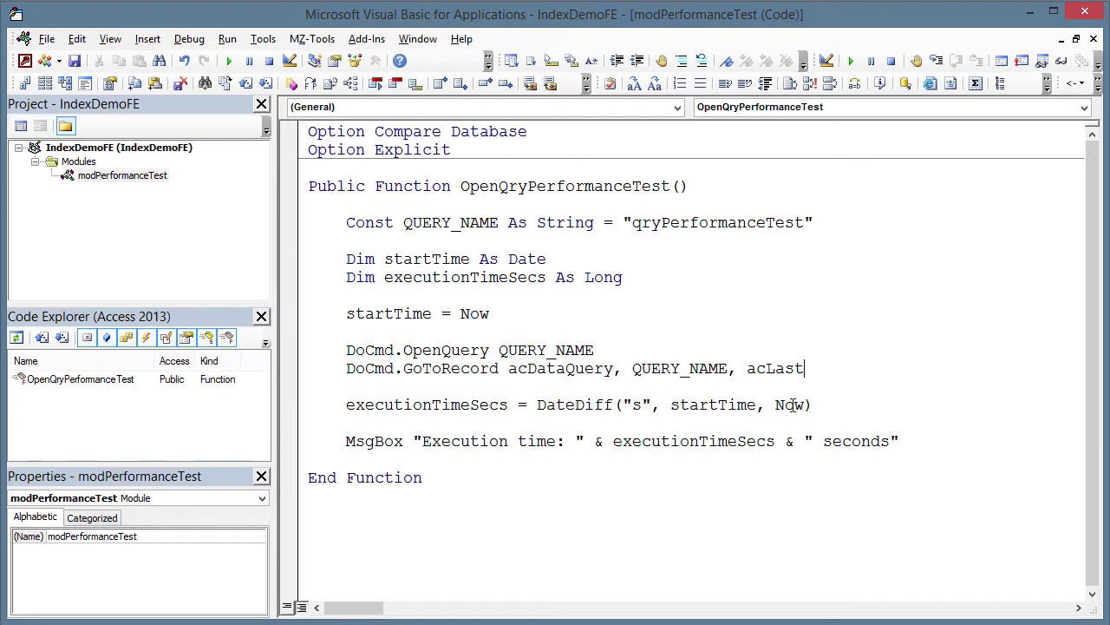
pyautogui.moveTo(346, 406); pyautogui.dragTo(515, 405)
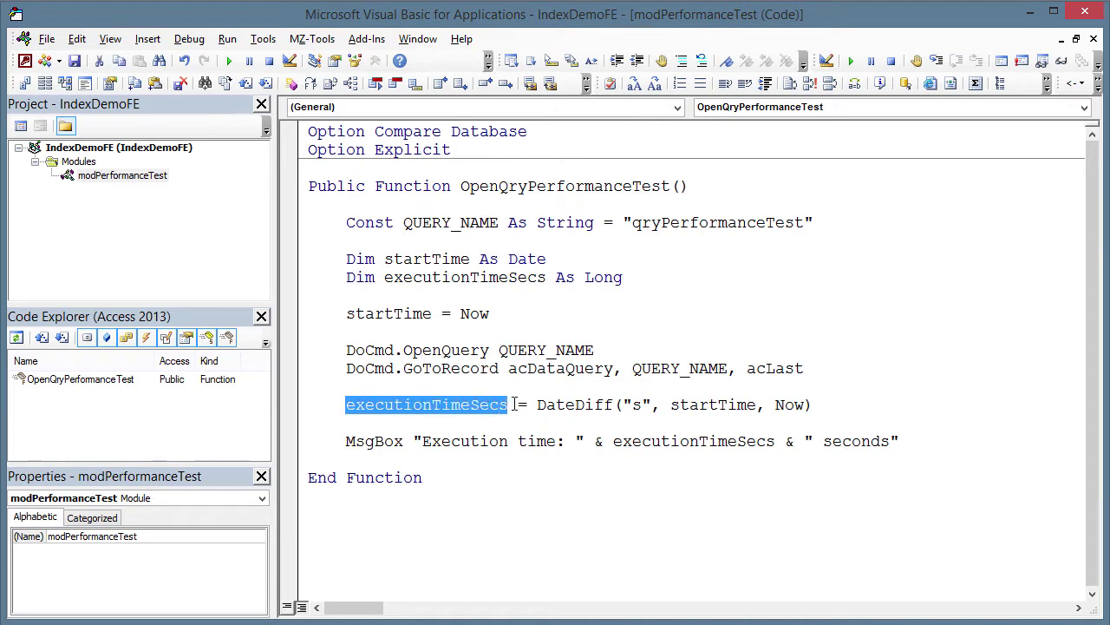
pyautogui.click(687, 405)
pyautogui.click(778, 405)
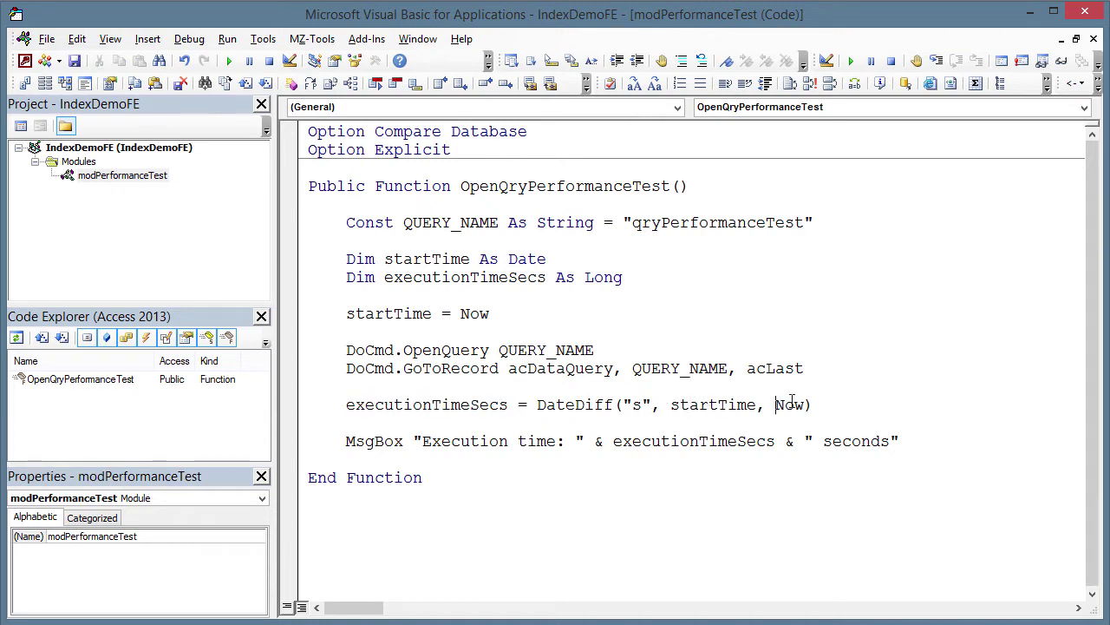
pyautogui.moveTo(345, 441); pyautogui.dragTo(498, 441)
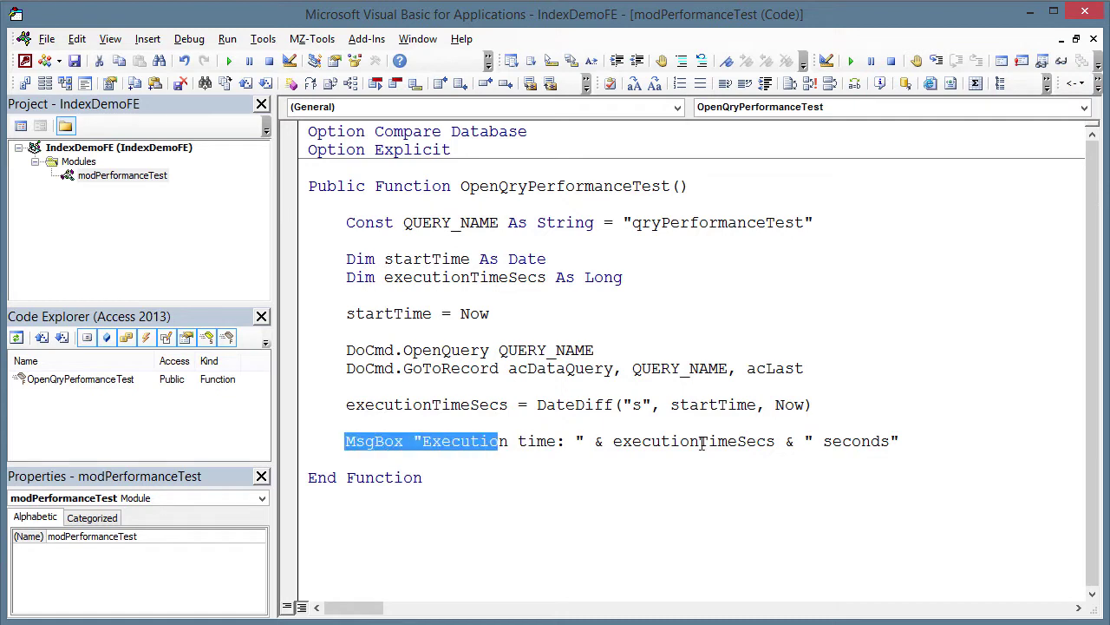
pyautogui.moveTo(701, 443); pyautogui.dragTo(948, 445)
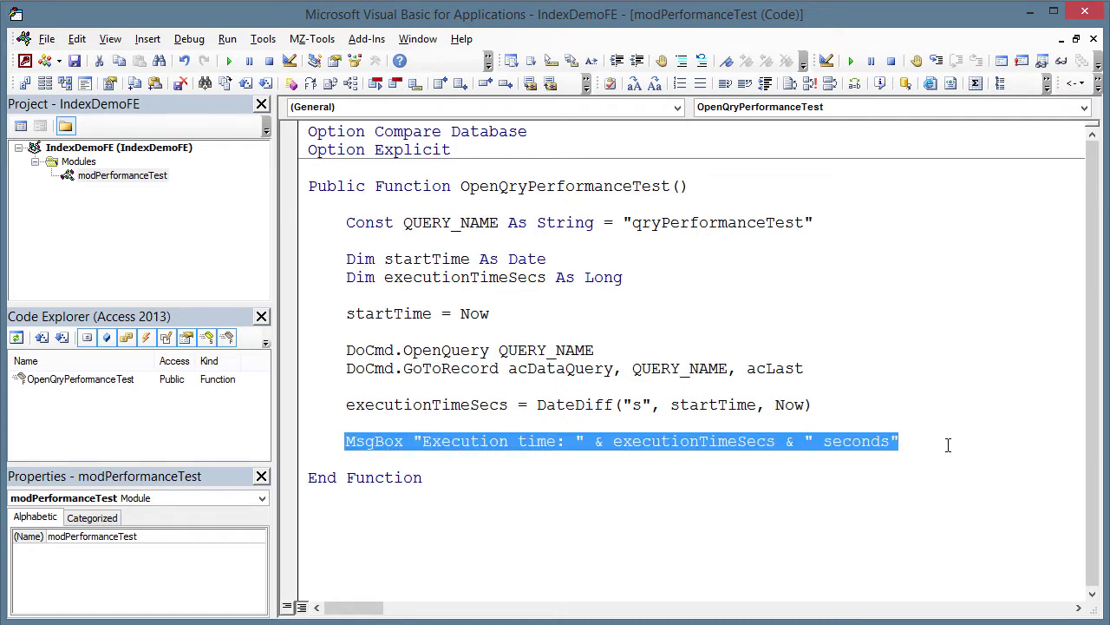
# Step: Close the code editor, run the RunOpenQryPerformanceTest macro to time the query without an index, and close the query results
pyautogui.click(920, 415)
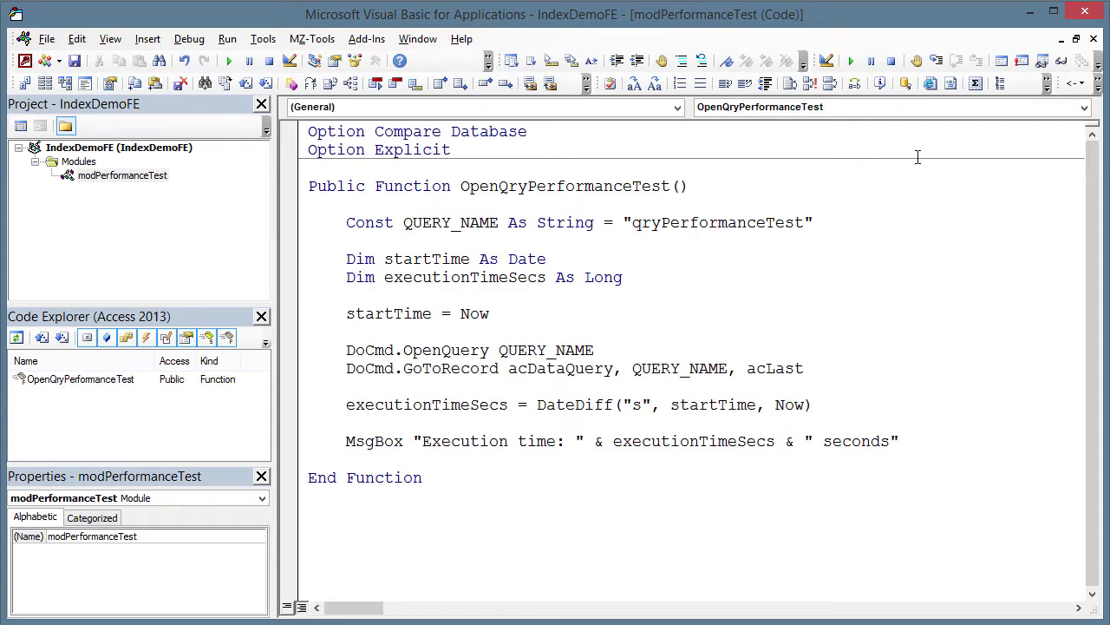
pyautogui.click(1086, 16)
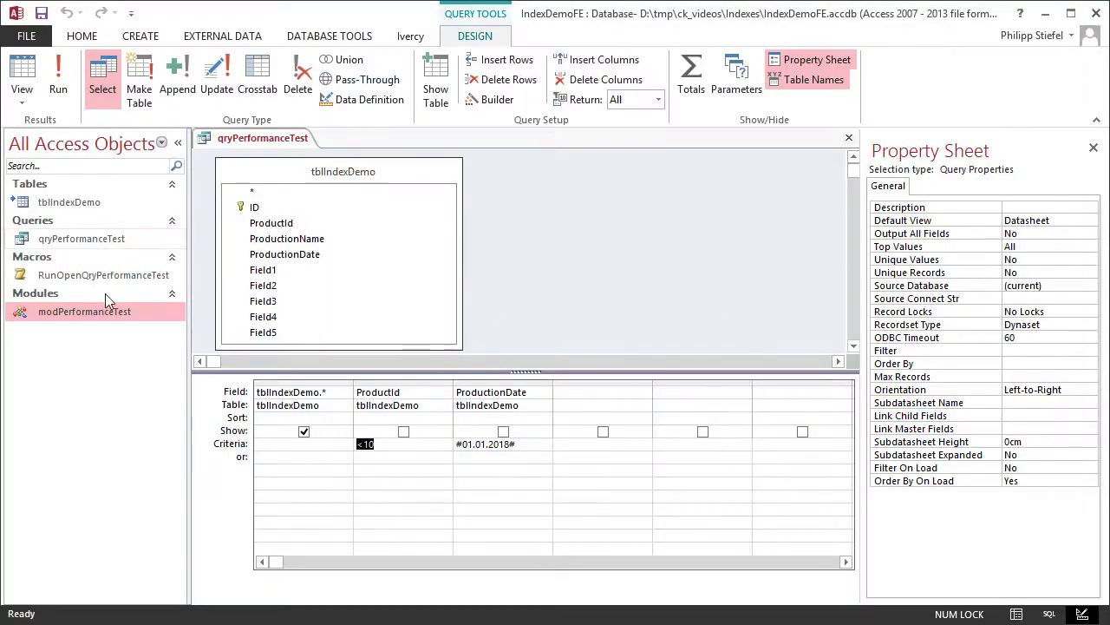
pyautogui.click(102, 275)
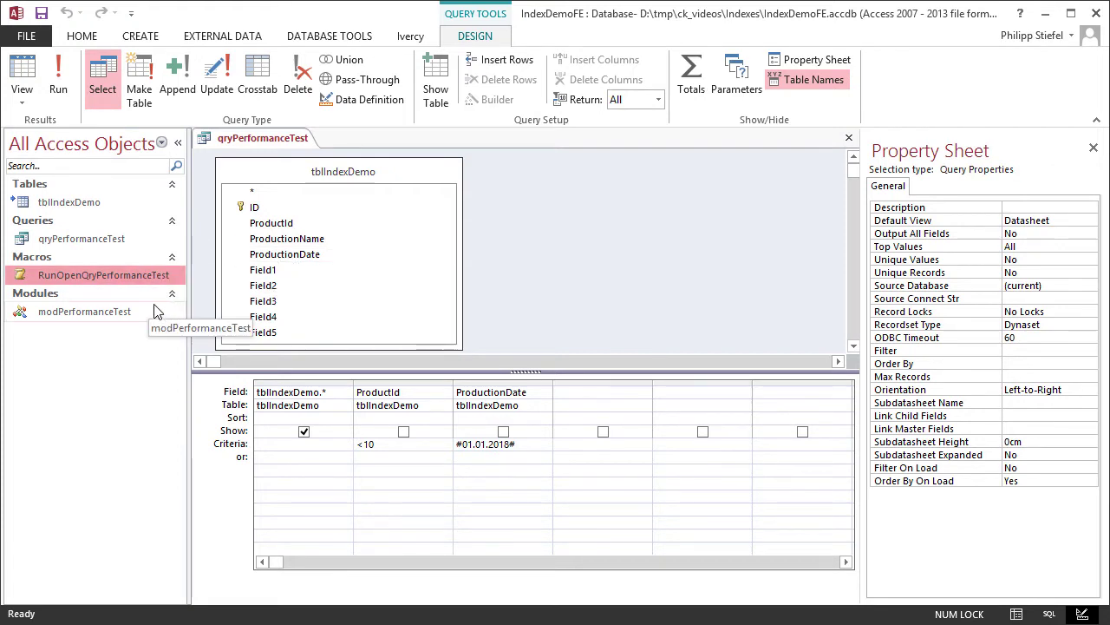
pyautogui.doubleClick(97, 272)
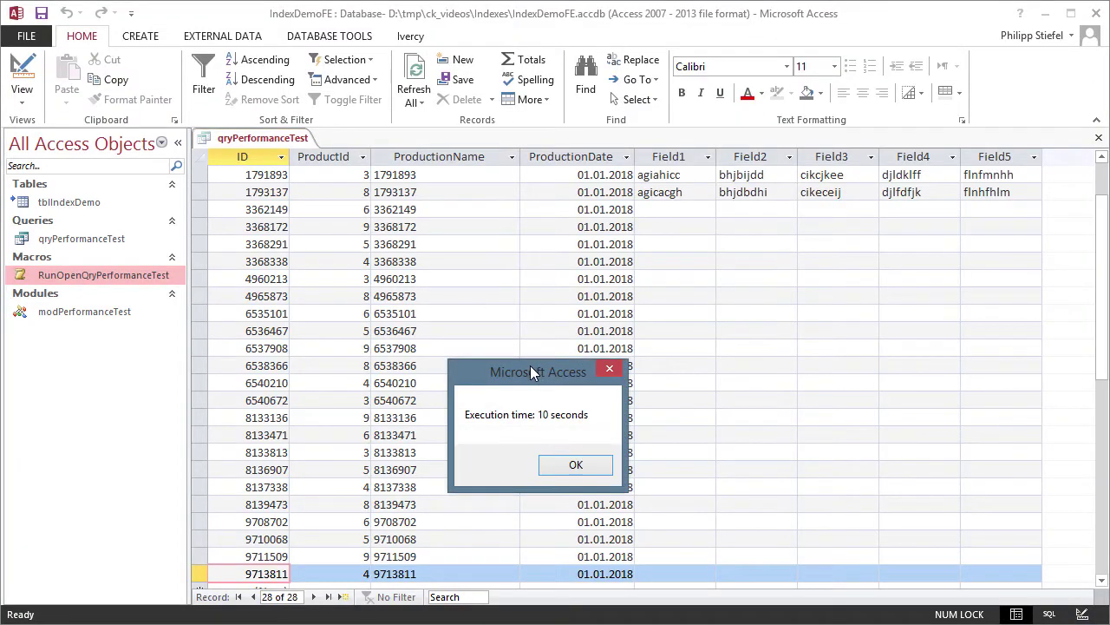
pyautogui.moveTo(532, 371); pyautogui.dragTo(524, 286)
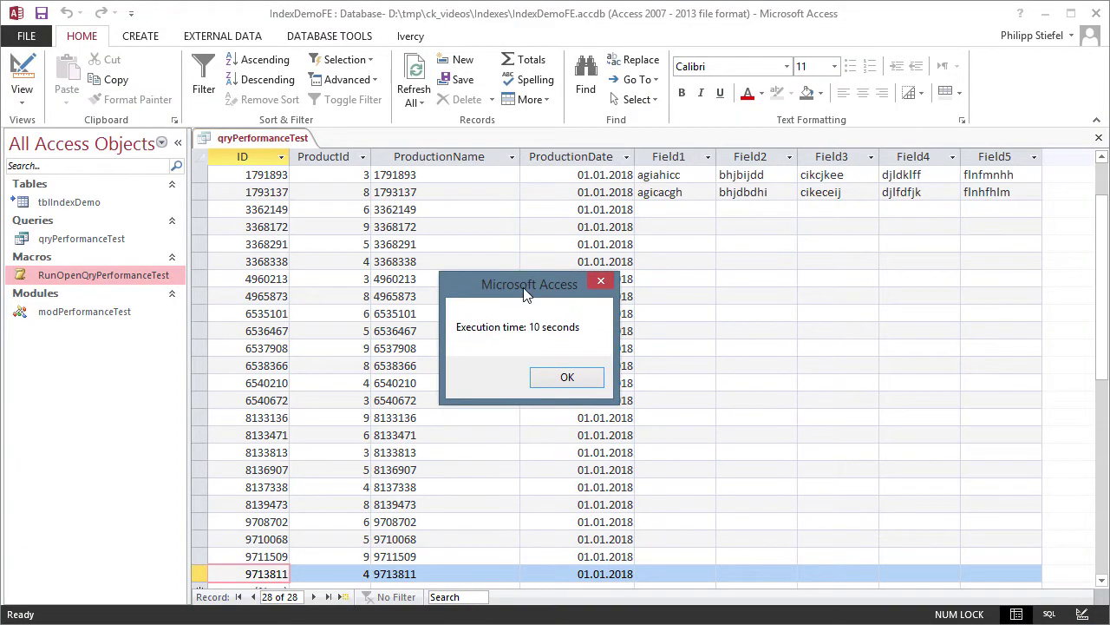
pyautogui.click(555, 388)
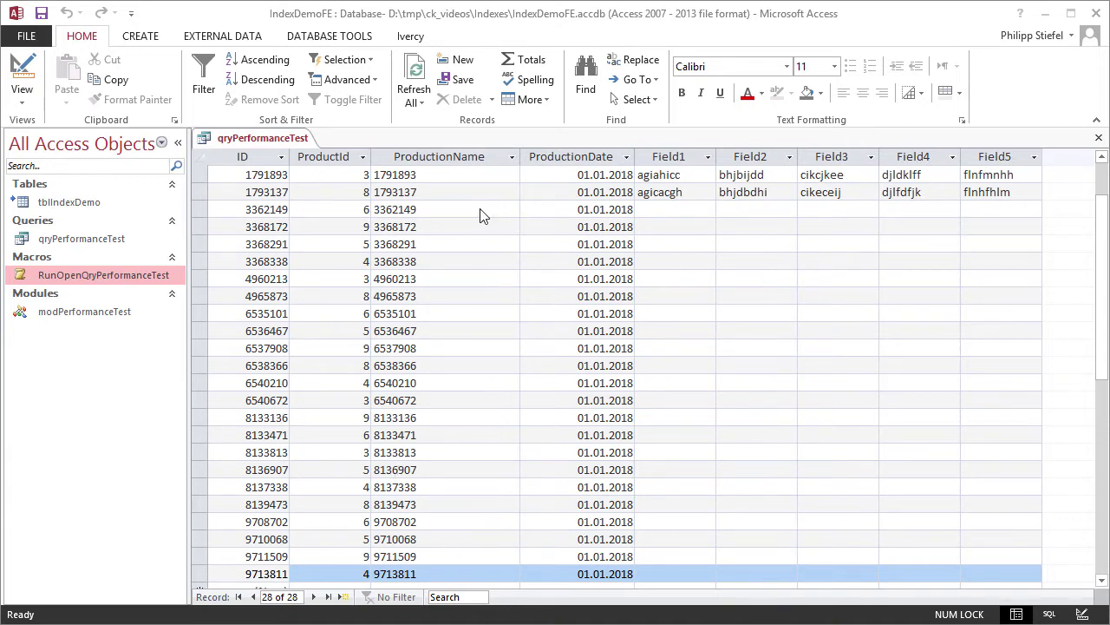
pyautogui.click(1099, 140)
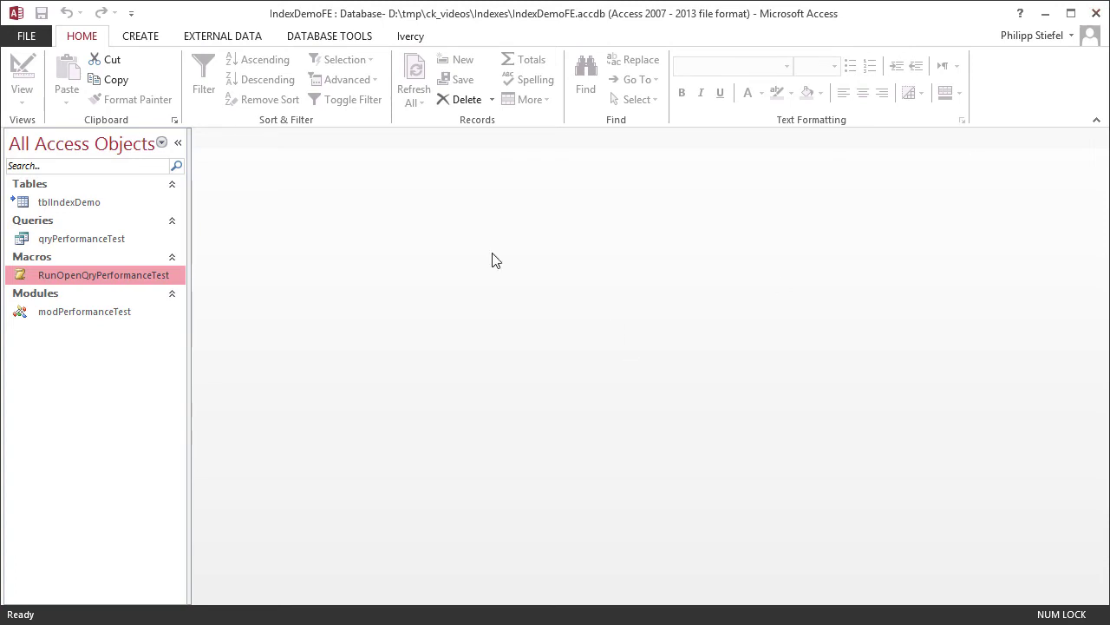
# Step: Close IndexDemoFE, open IndexesDemo.accdb from C:\TEMP\IndexDemo and collapse its Queries and Modules groups
pyautogui.click(23, 204)
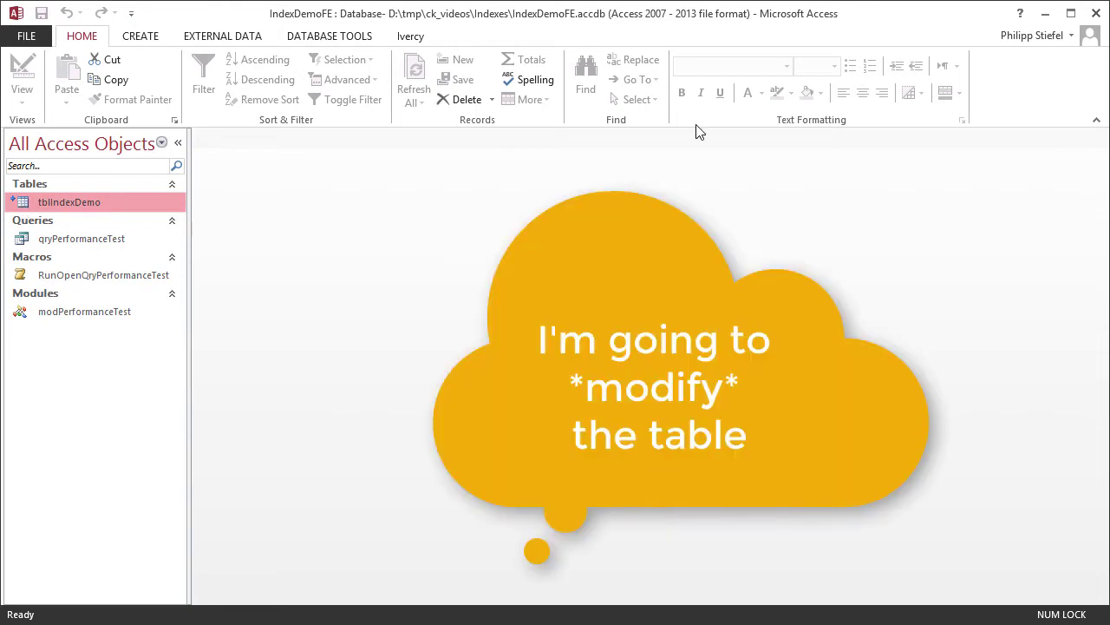
pyautogui.click(1095, 15)
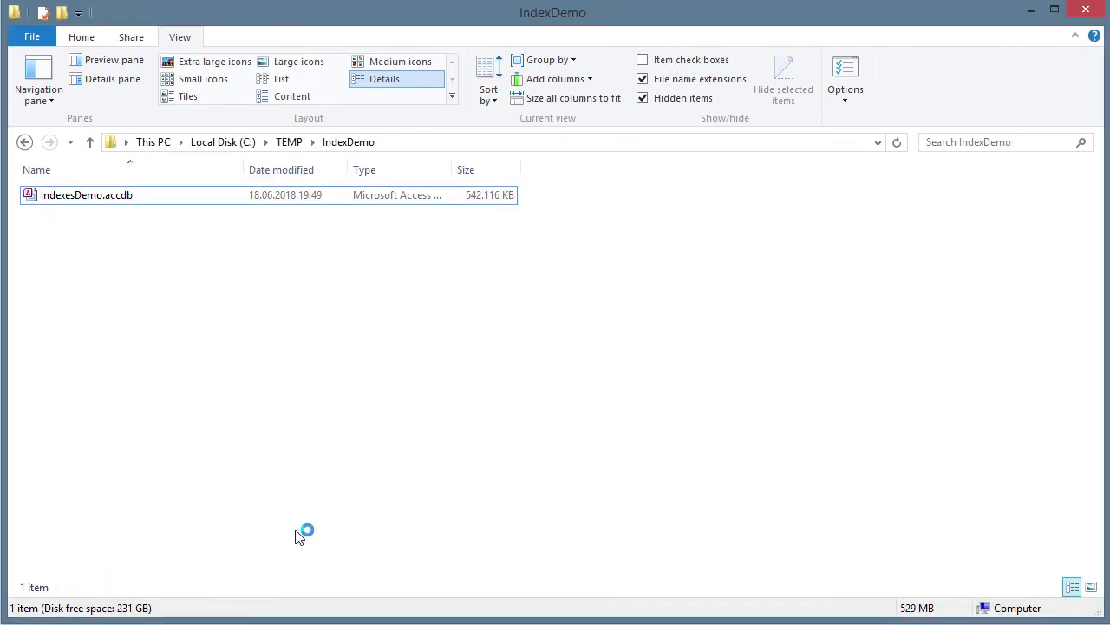
pyautogui.click(92, 193)
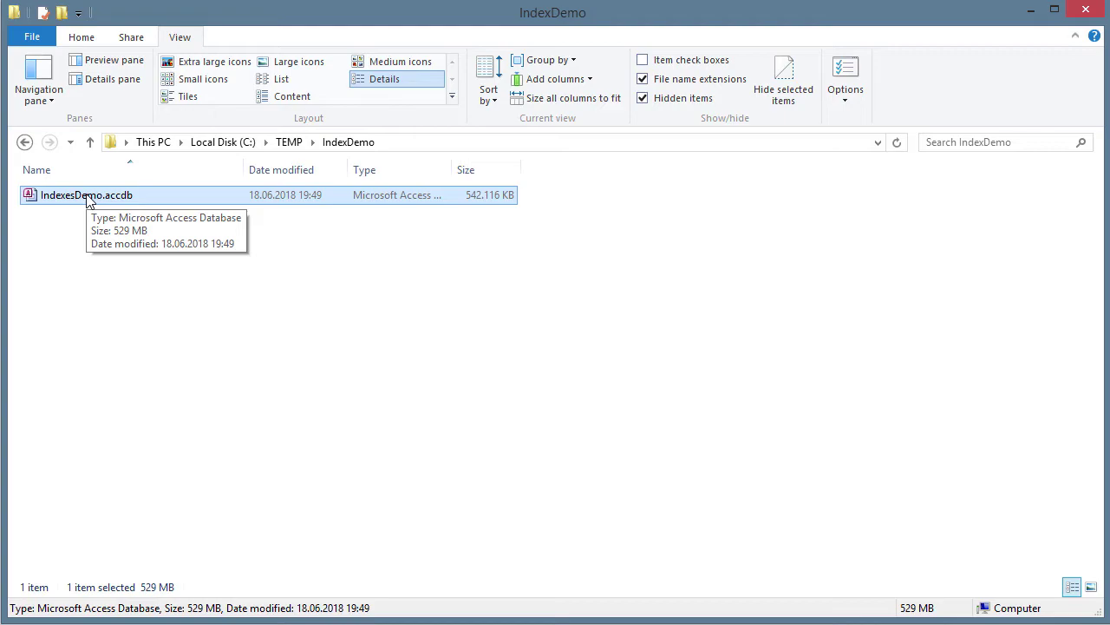
pyautogui.doubleClick(87, 196)
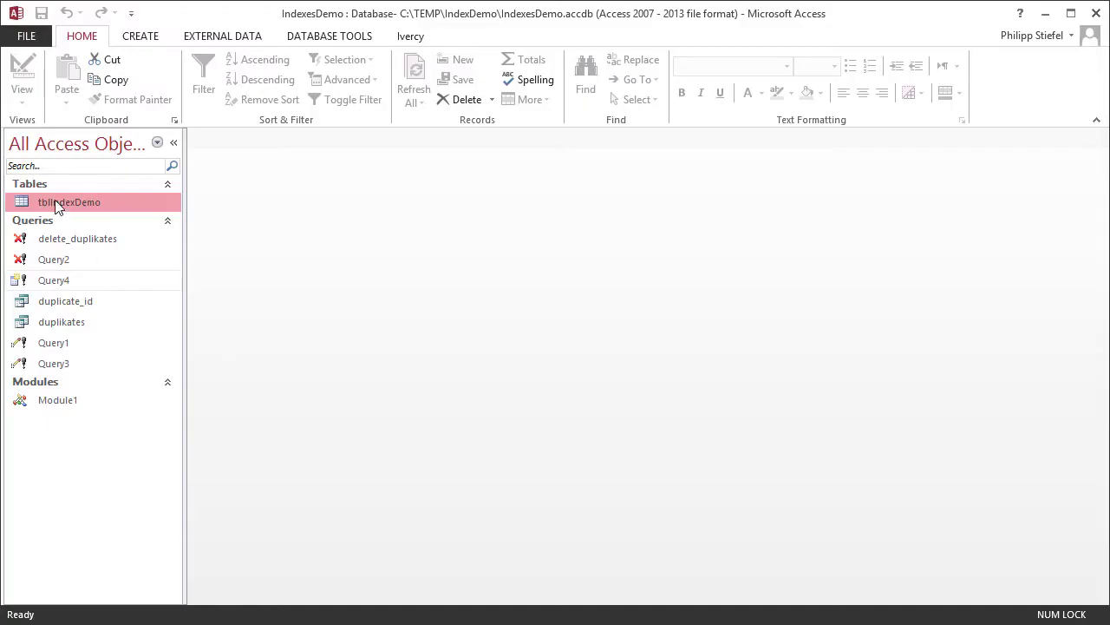
pyautogui.click(76, 222)
pyautogui.click(70, 236)
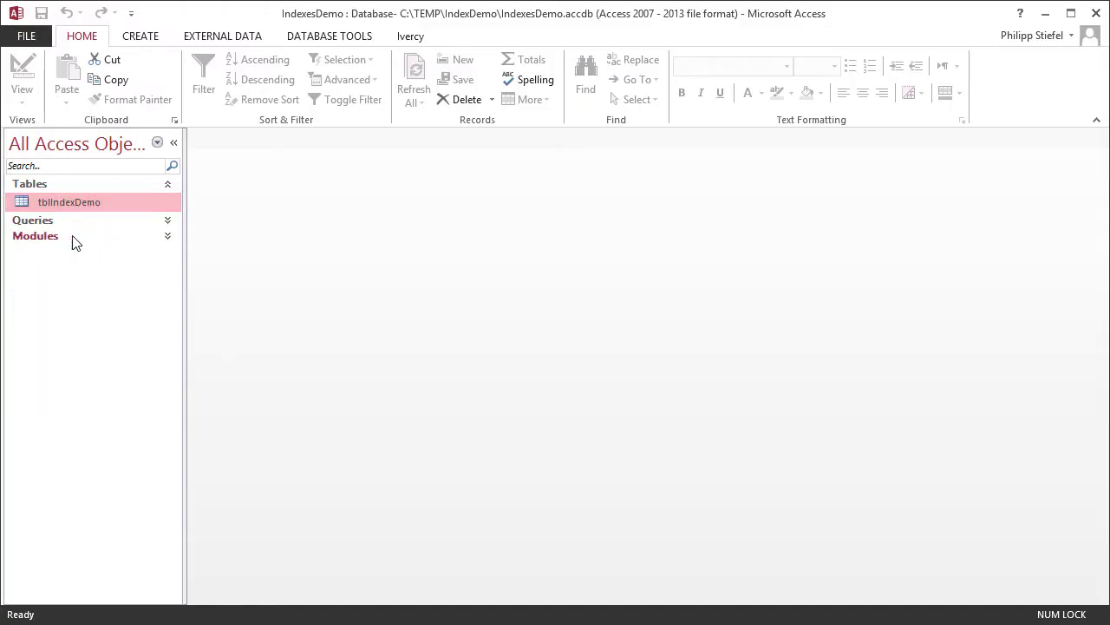
# Step: Open the tblIndexDemo table in Design View
pyautogui.rightClick(60, 202)
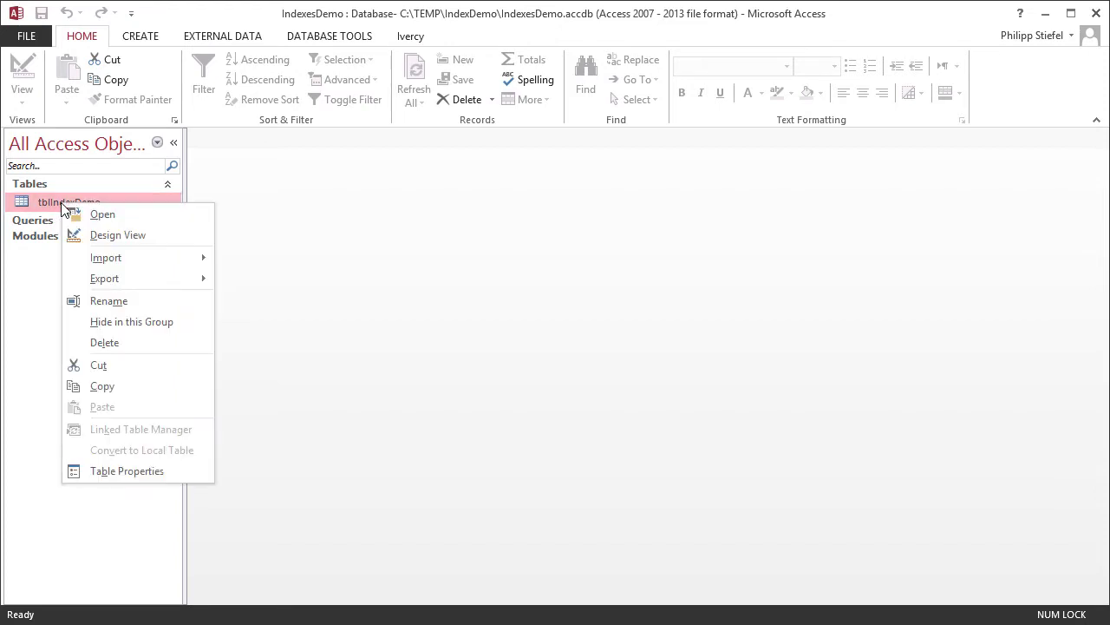
pyautogui.click(268, 203)
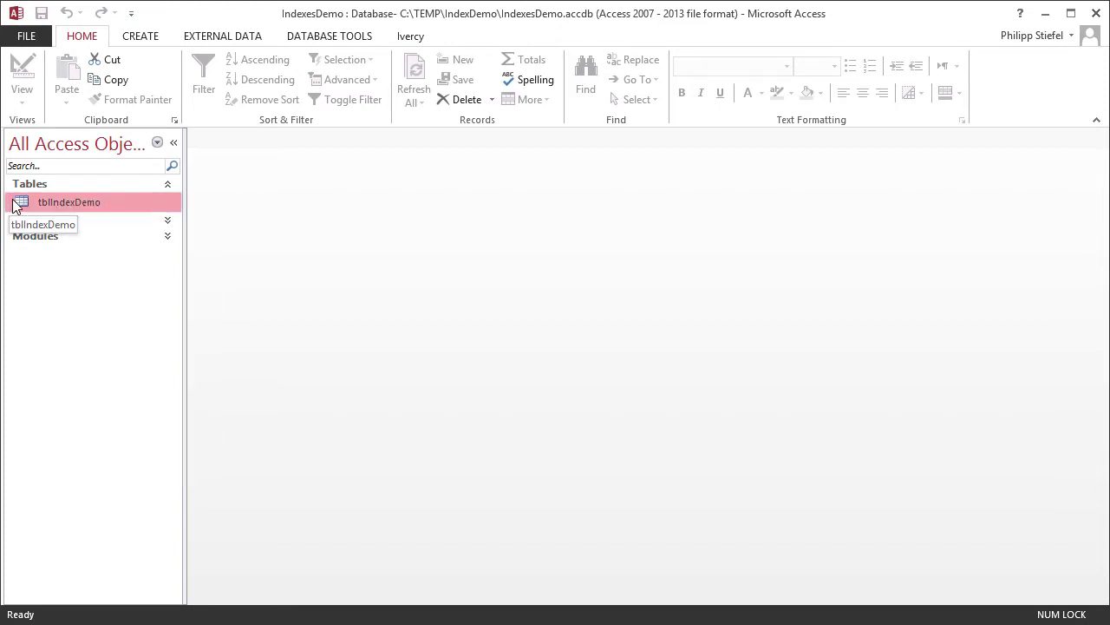
pyautogui.rightClick(70, 202)
pyautogui.click(99, 230)
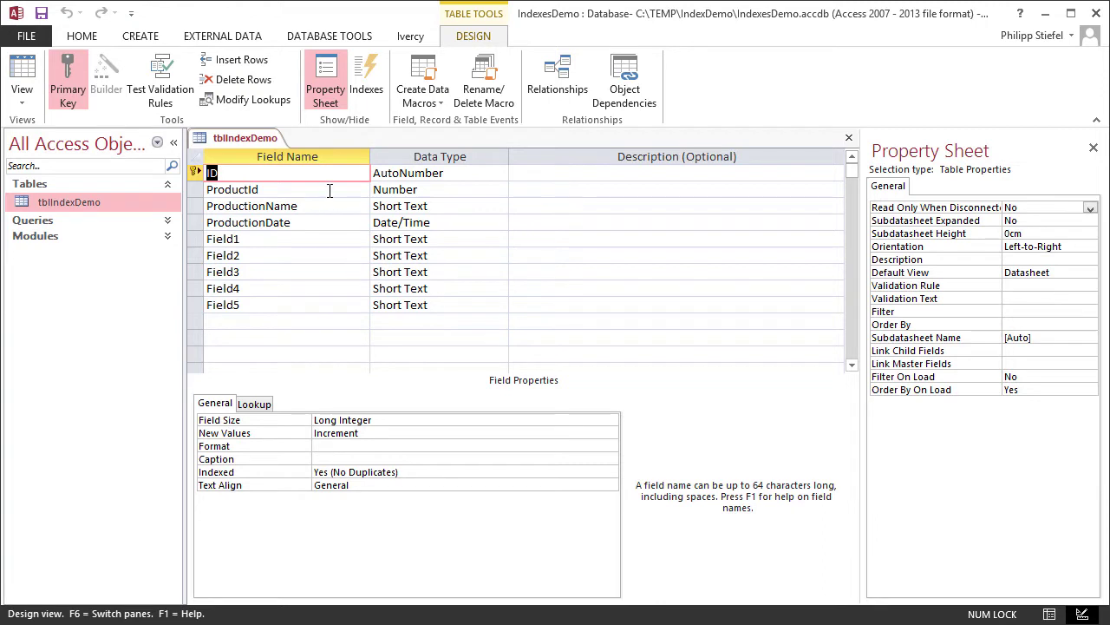
# Step: Set the Indexed property of the ProductionDate field to Yes (Duplicates OK), save the table and close the database
pyautogui.click(329, 221)
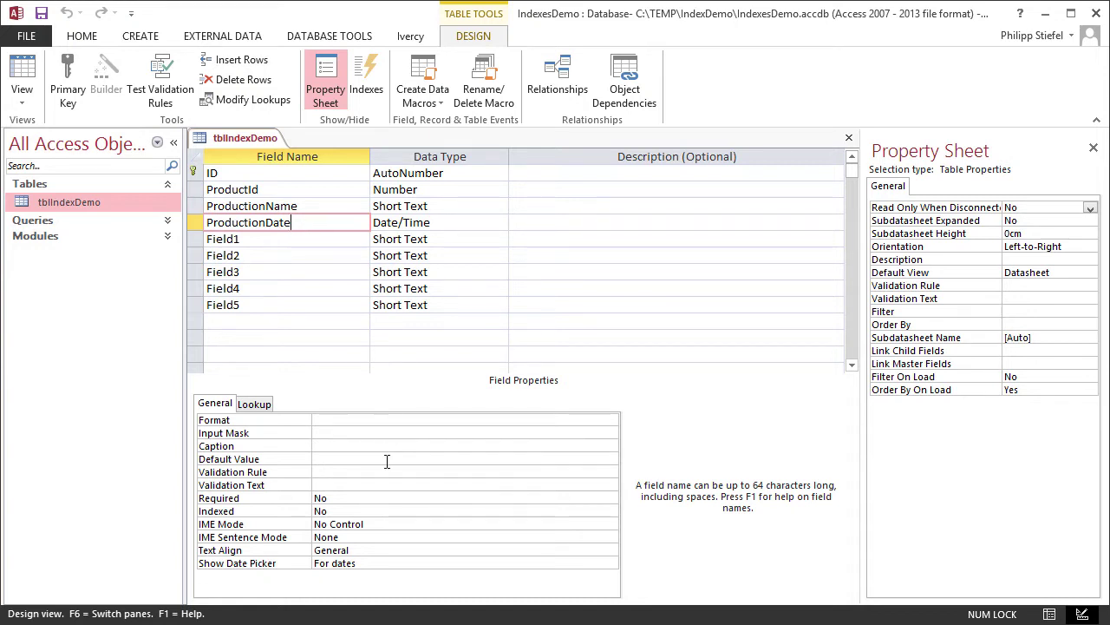
pyautogui.click(376, 511)
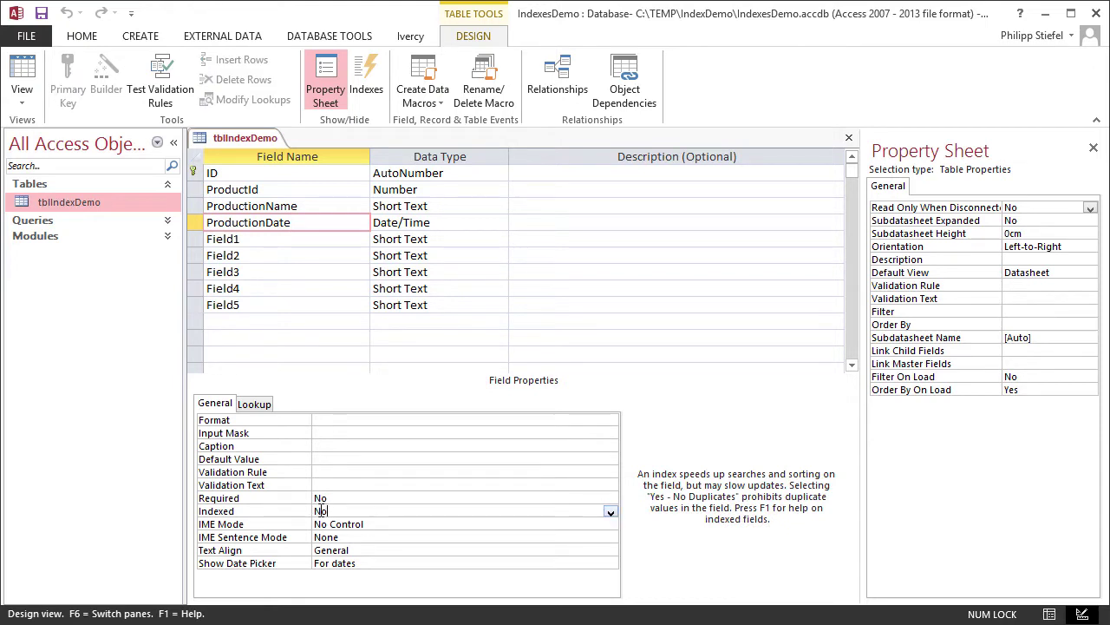
pyautogui.click(610, 513)
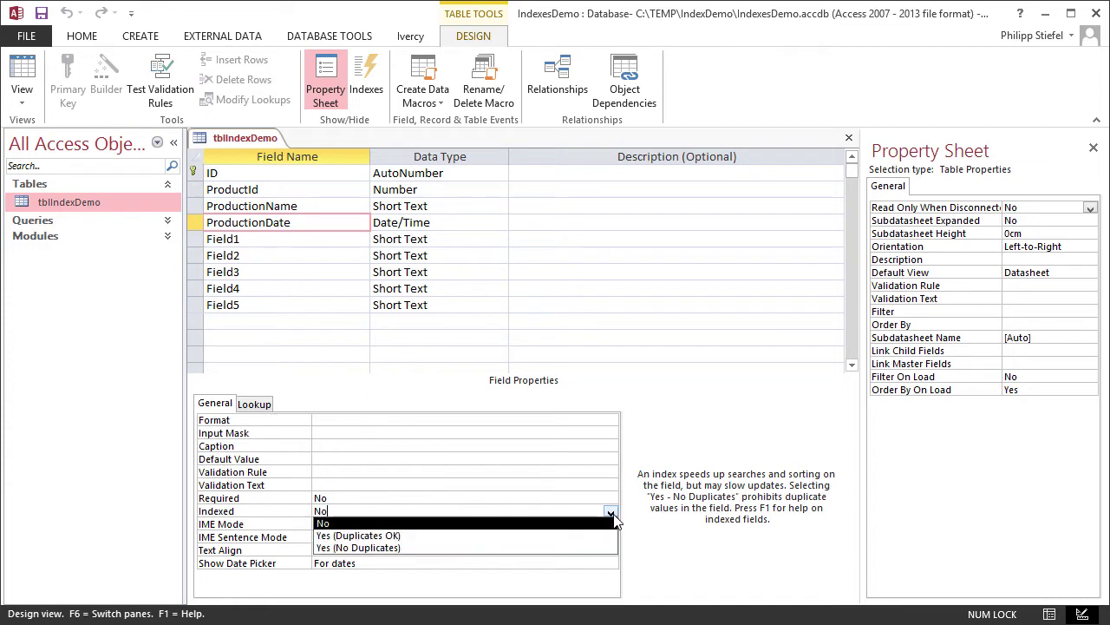
pyautogui.click(411, 536)
pyautogui.click(421, 500)
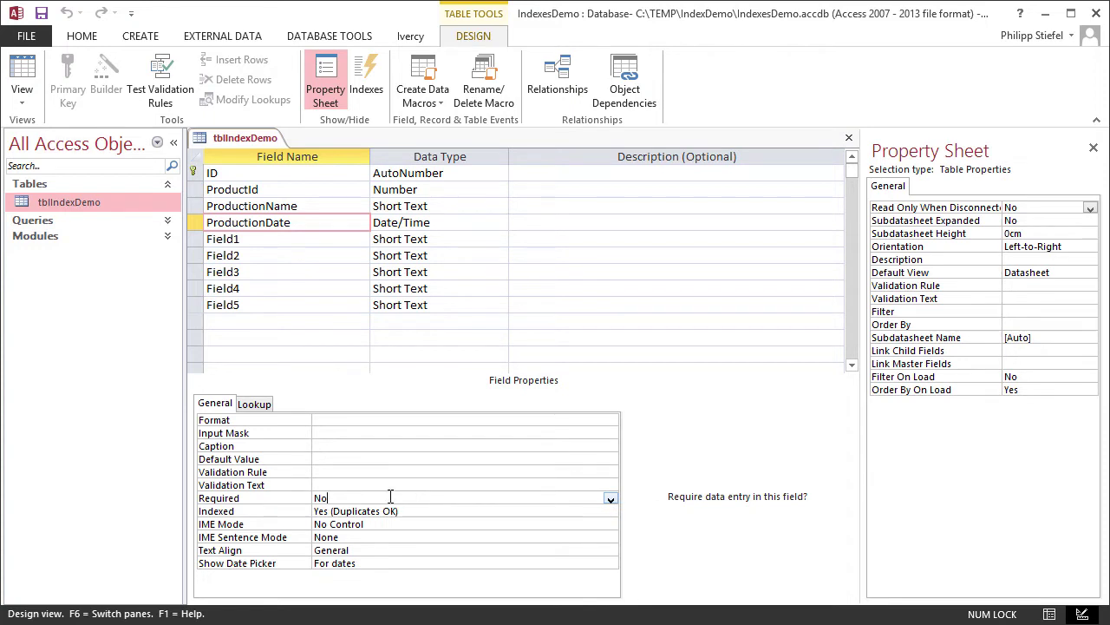
pyautogui.click(48, 17)
pyautogui.click(1097, 13)
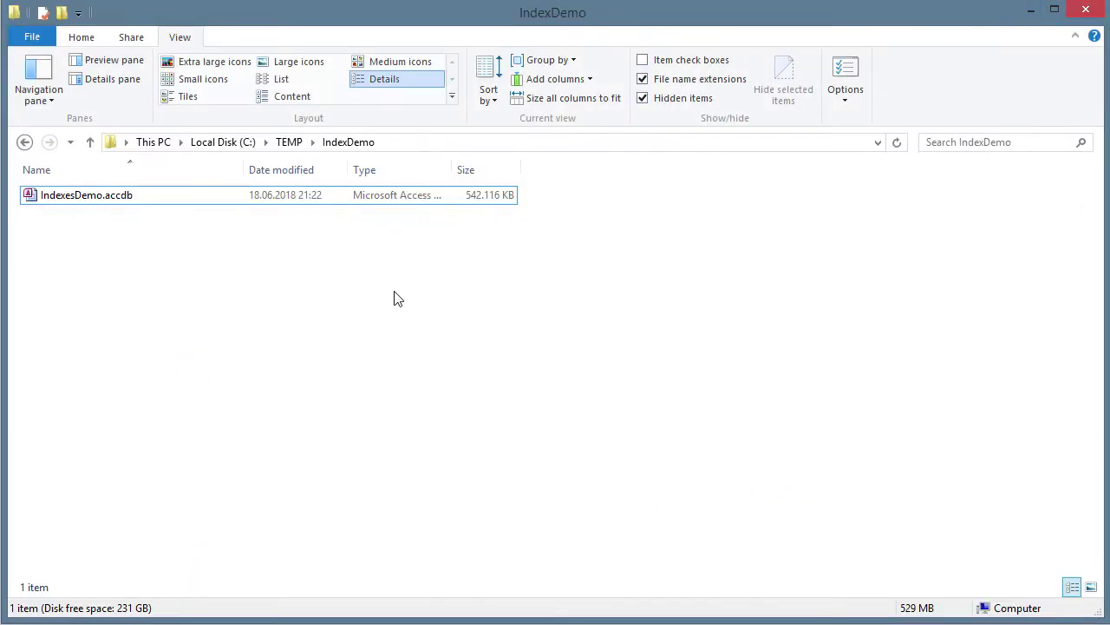
# Step: Copy IndexesDemo.accdb from the local IndexDemo folder and switch to the IndexDemoBE network folder
pyautogui.rightClick(94, 195)
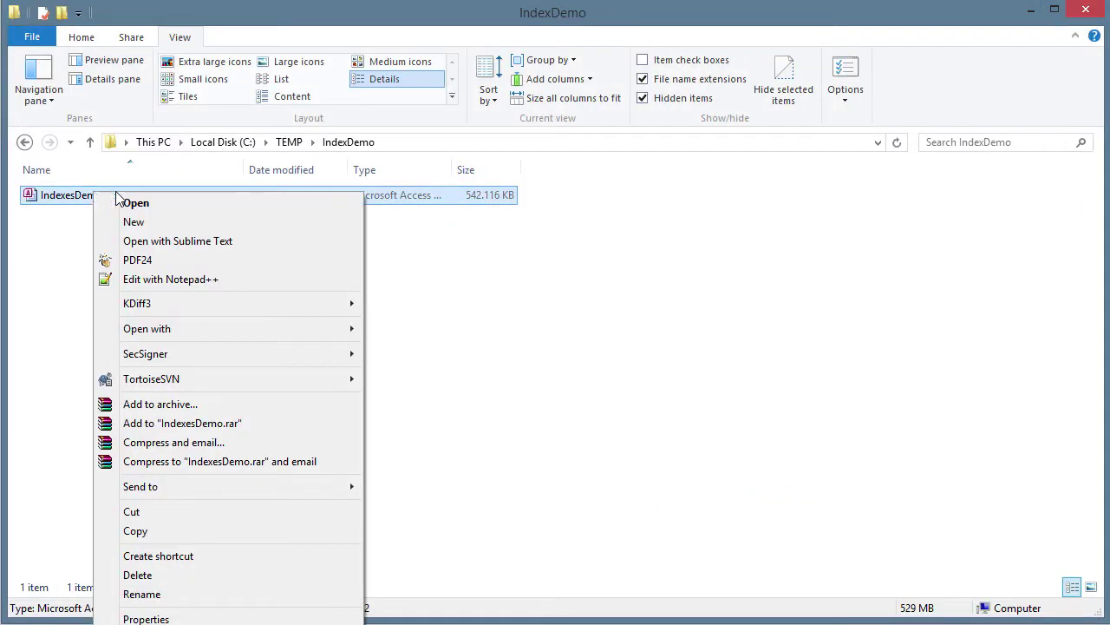
pyautogui.click(139, 530)
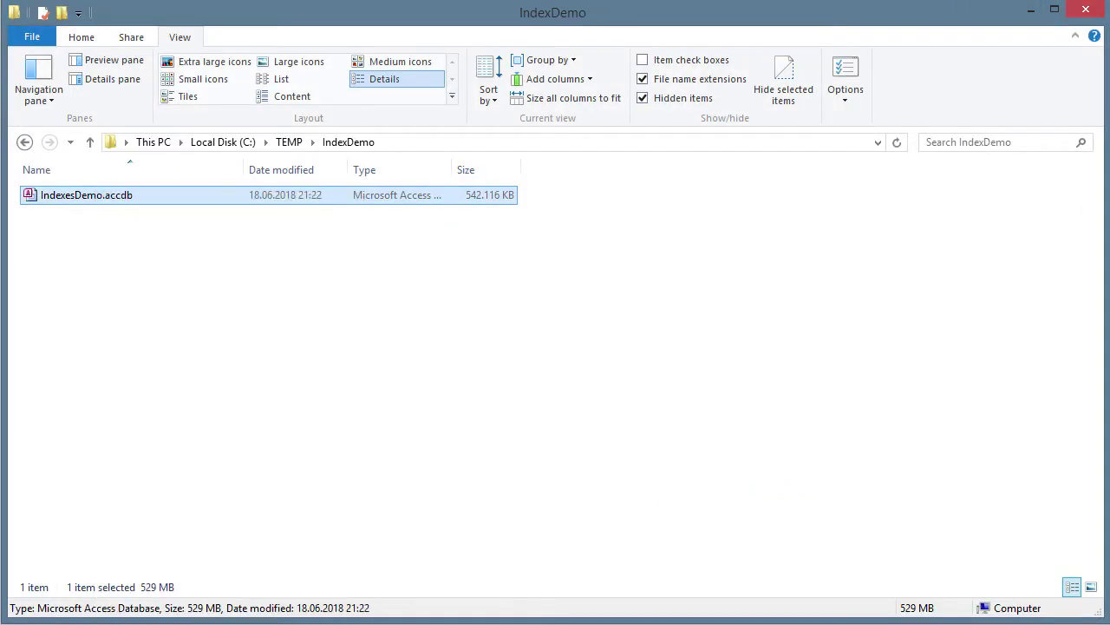
pyautogui.hotkey('alt', 'Tab')
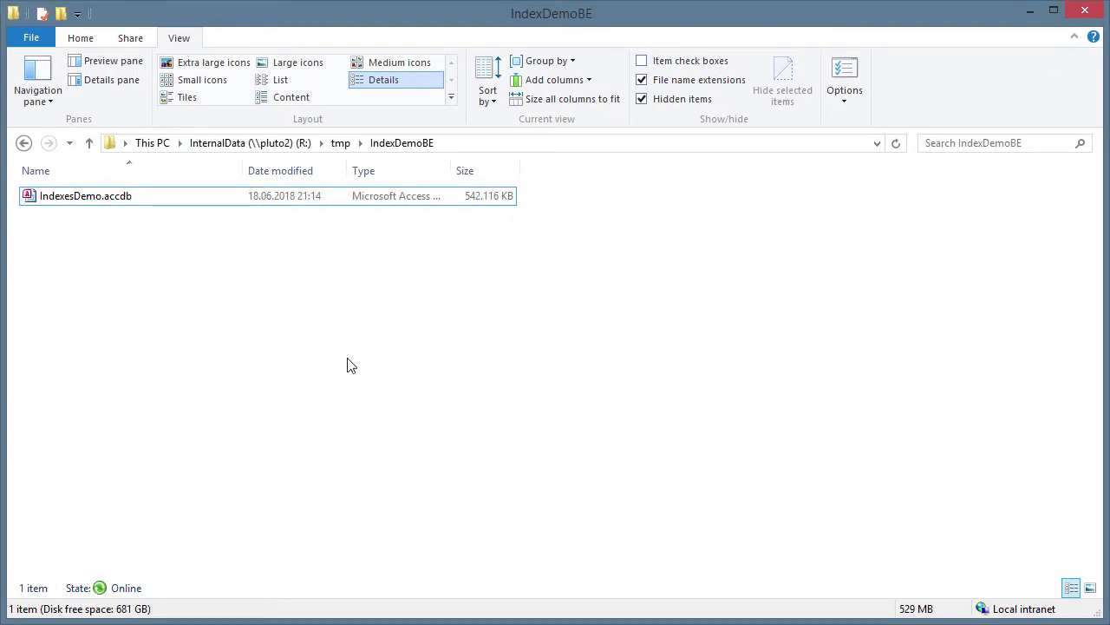
# Step: Rename the existing back-end file in IndexDemoBE to IndexesDemo.accdb.noindex and paste the copied IndexesDemo.accdb into the folder
pyautogui.click(111, 201)
pyautogui.click(137, 198)
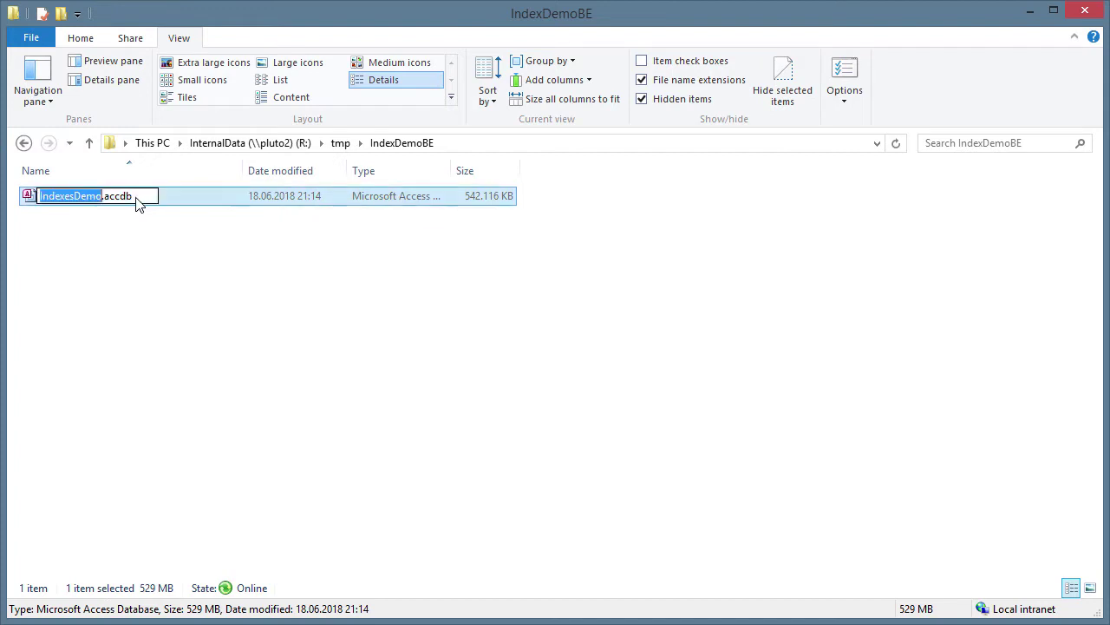
pyautogui.click(137, 198)
pyautogui.write('.noindex')
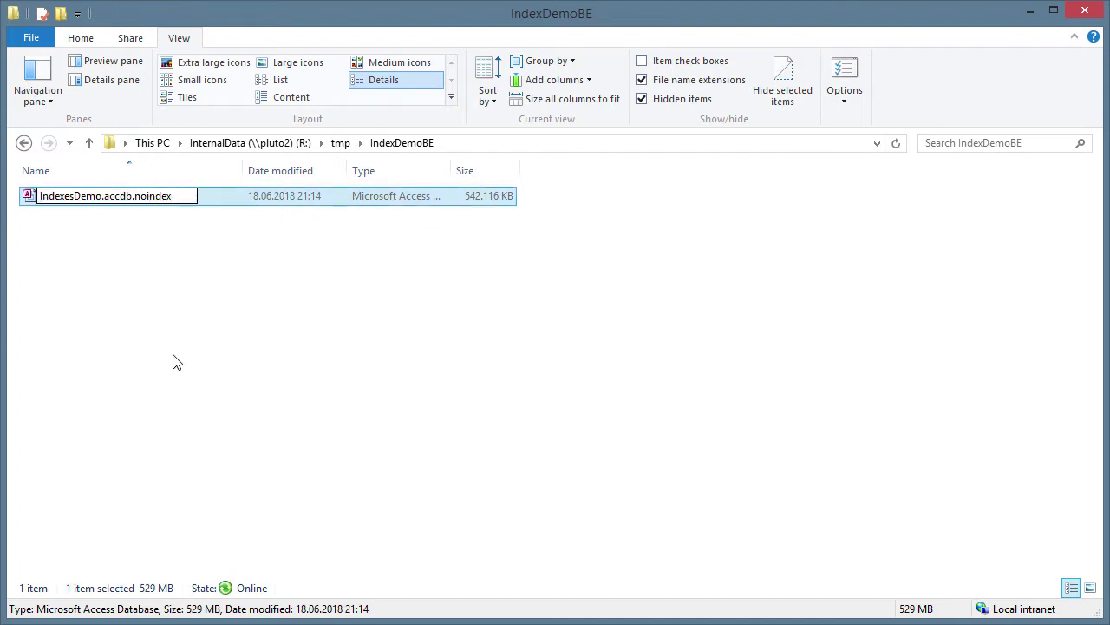
pyautogui.press('Return')
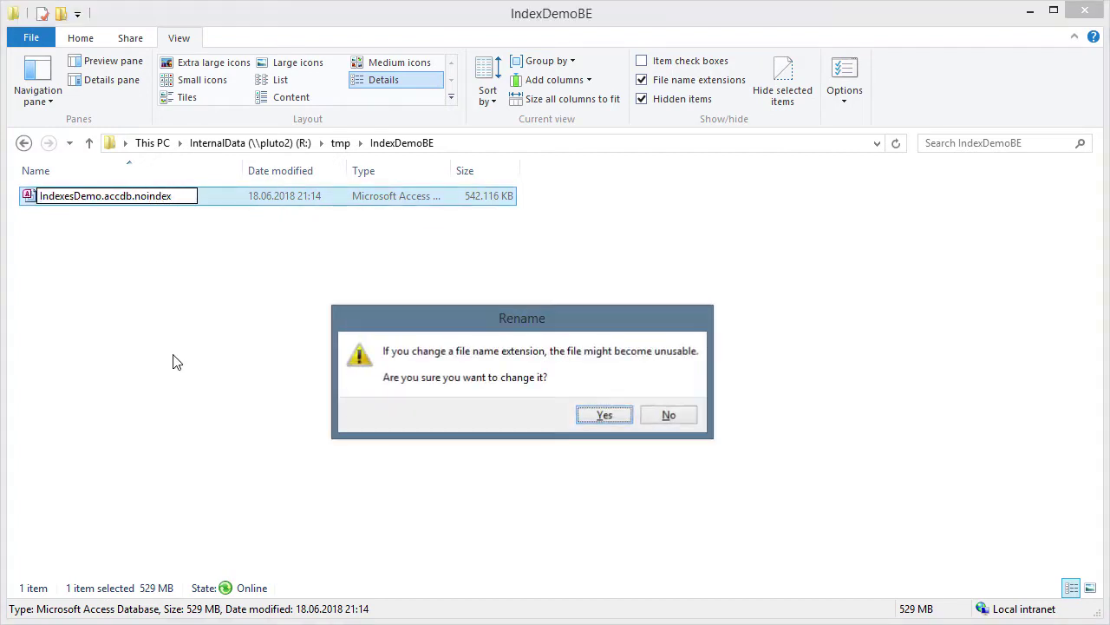
pyautogui.click(599, 414)
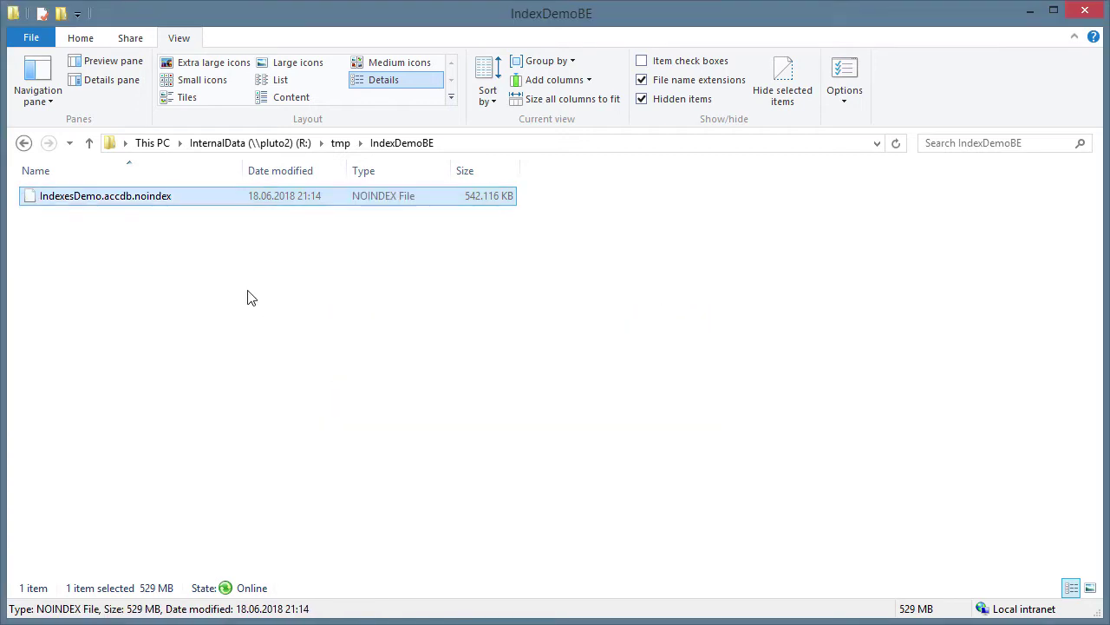
pyautogui.rightClick(248, 291)
pyautogui.click(319, 407)
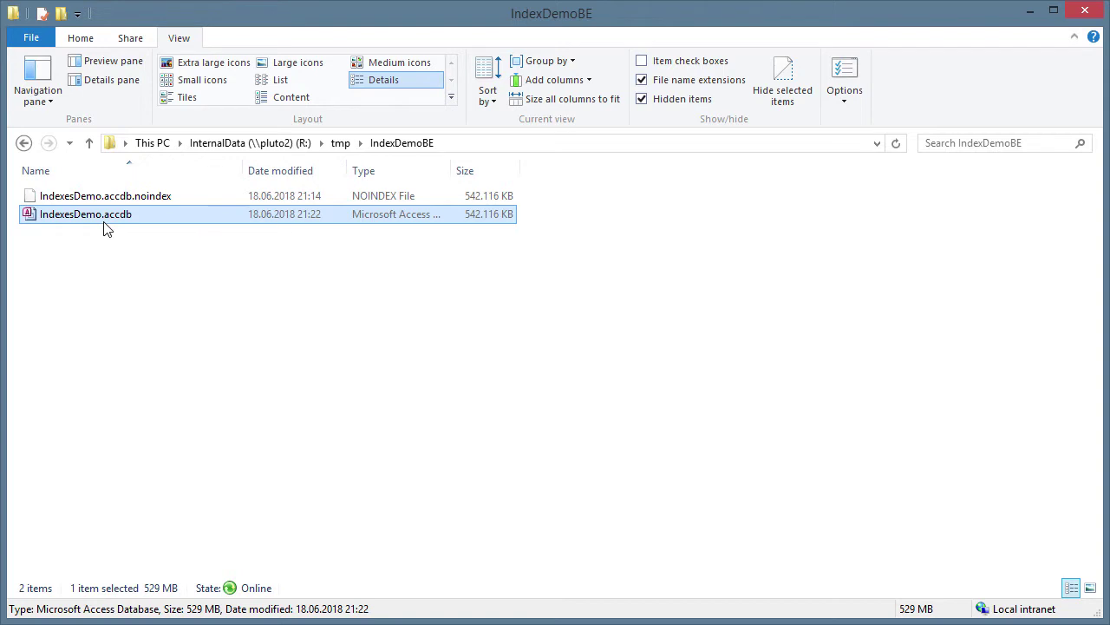
# Step: Reopen the recent IndexDemoFE.accdb database in Access
pyautogui.press('super')
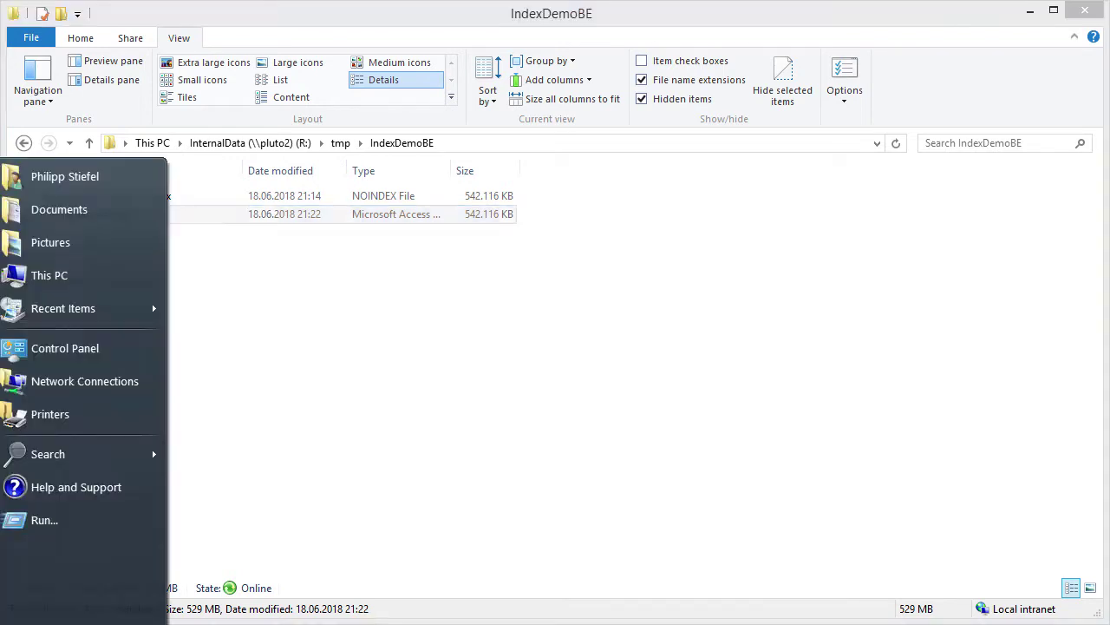
pyautogui.moveTo(1, 399)
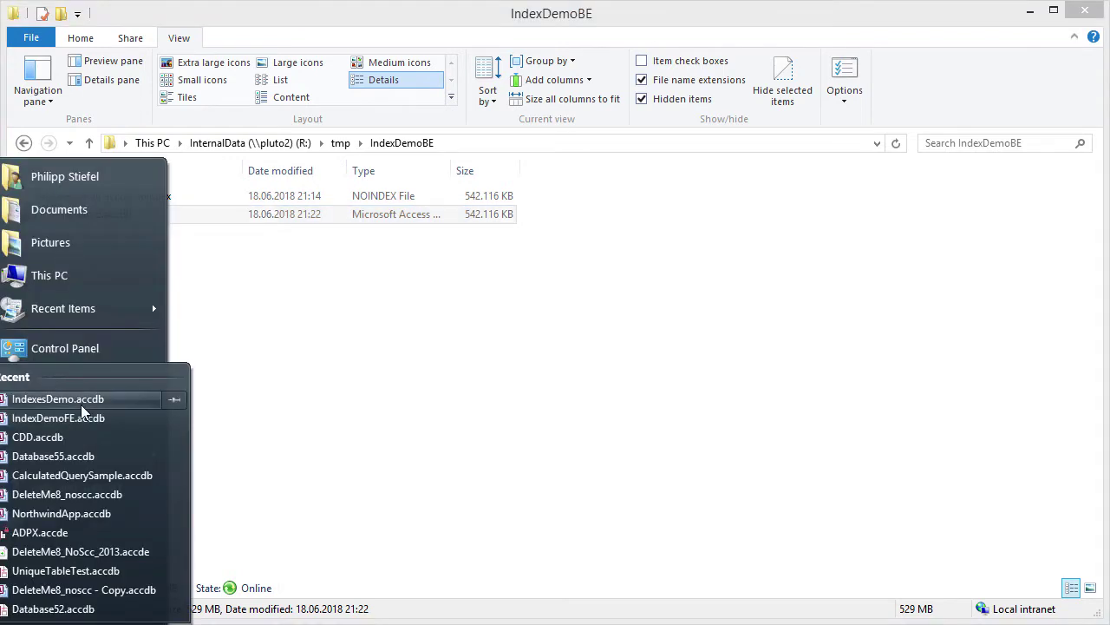
pyautogui.click(57, 419)
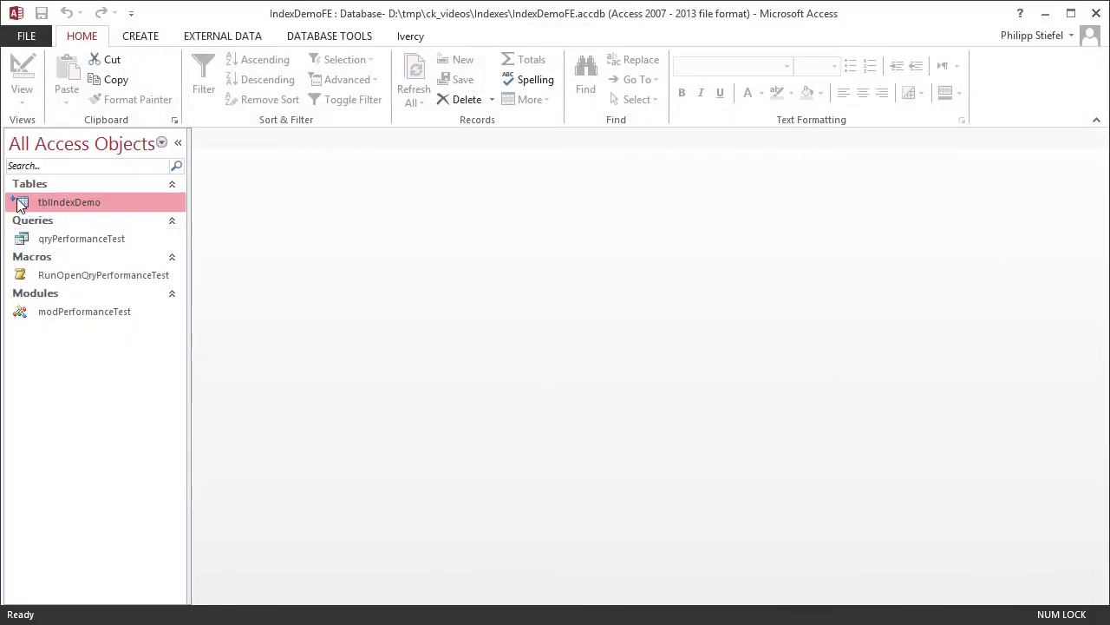
# Step: Run the RunOpenQryPerformanceTest macro against the indexed table and move the execution time message off the middle of the results
pyautogui.click(79, 240)
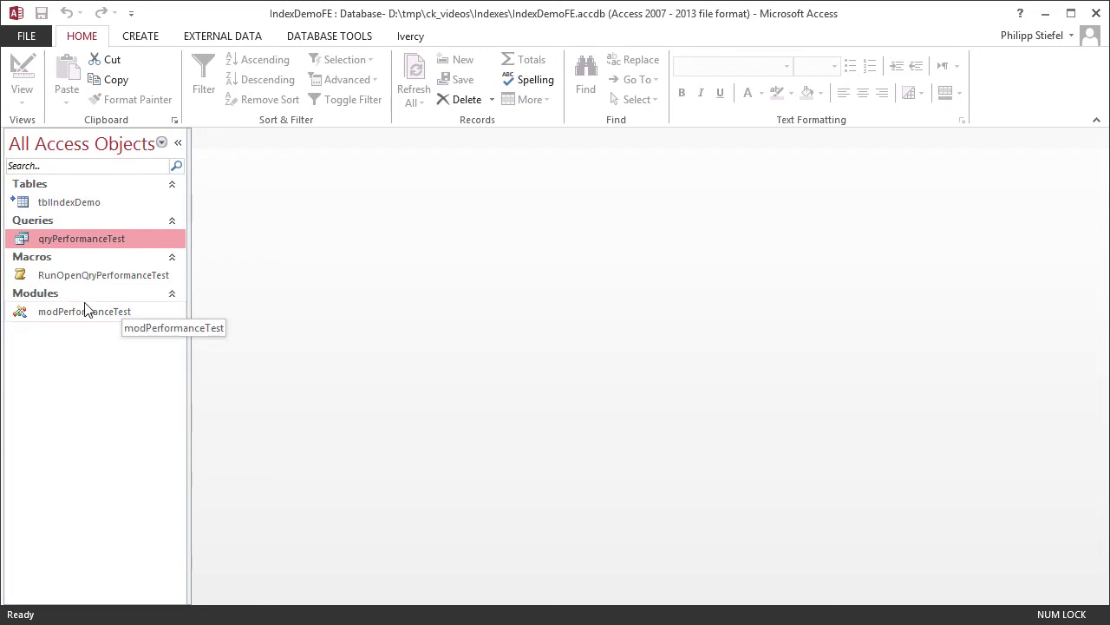
pyautogui.click(94, 275)
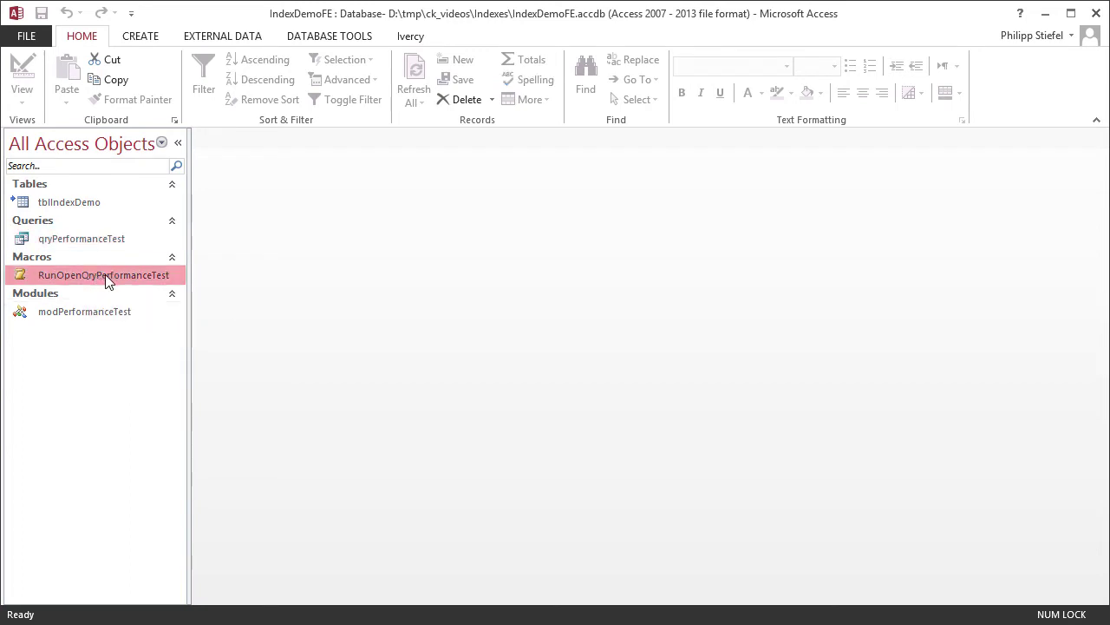
pyautogui.doubleClick(104, 274)
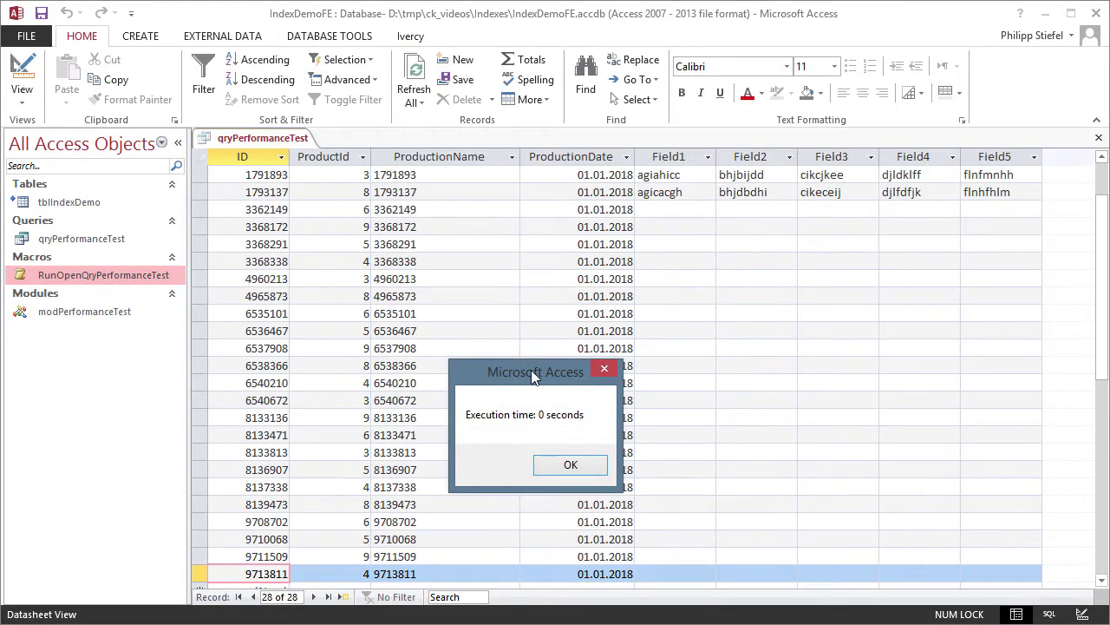
pyautogui.moveTo(512, 376); pyautogui.dragTo(455, 223)
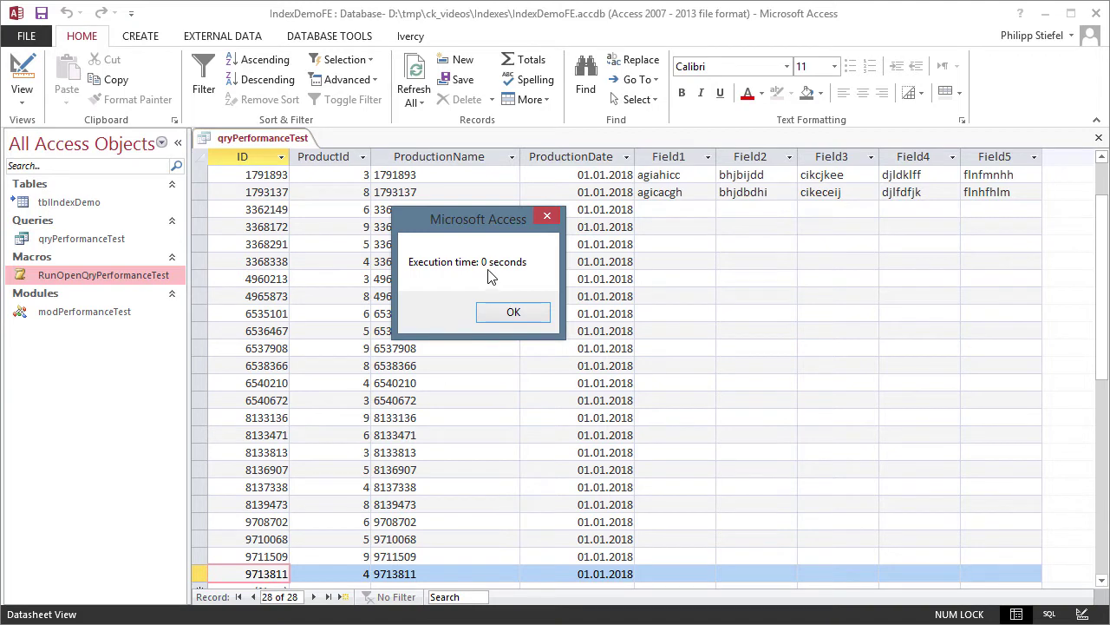
# Step: Dismiss the execution time message, close the front-end database and open the recent IndexesDemo.accdb from the local IndexDemo folder
pyautogui.press('Return')
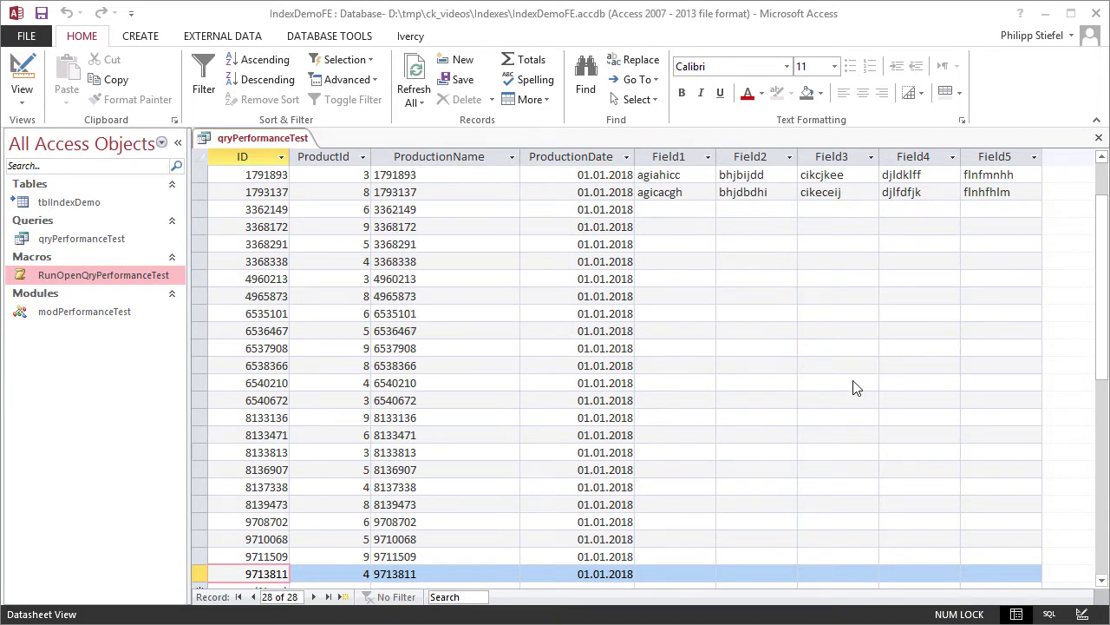
pyautogui.click(1095, 16)
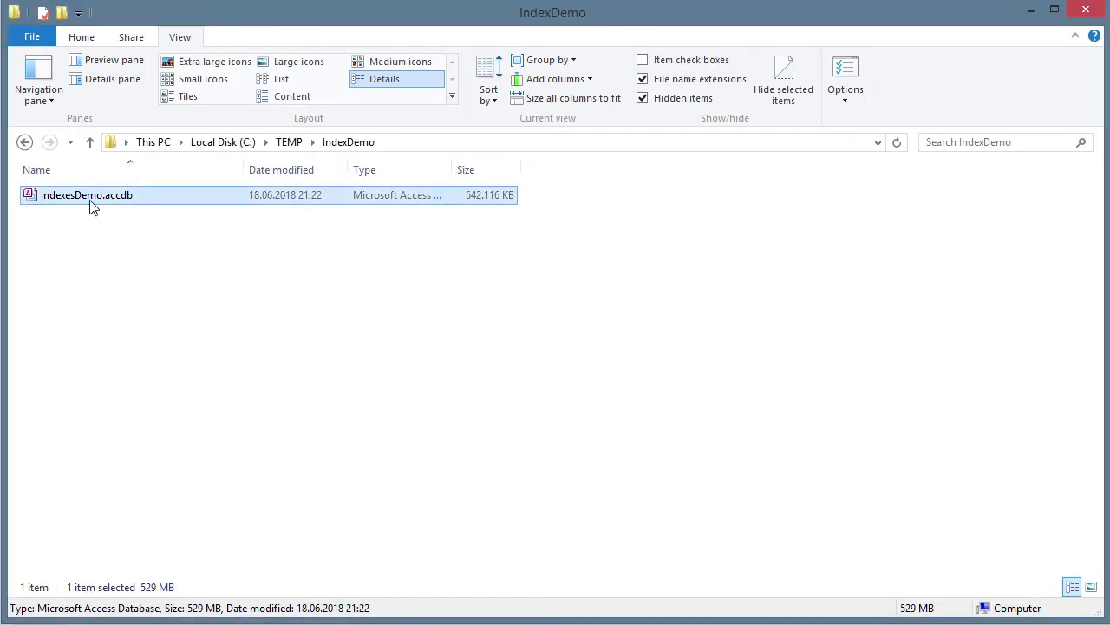
pyautogui.press('super')
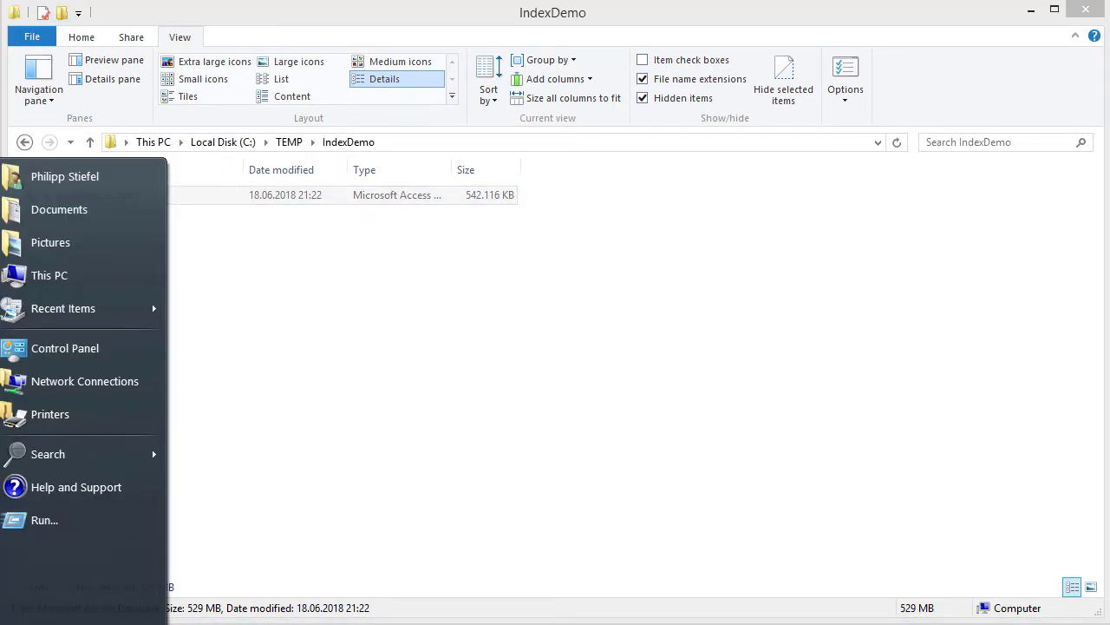
pyautogui.moveTo(63, 308)
pyautogui.click(50, 365)
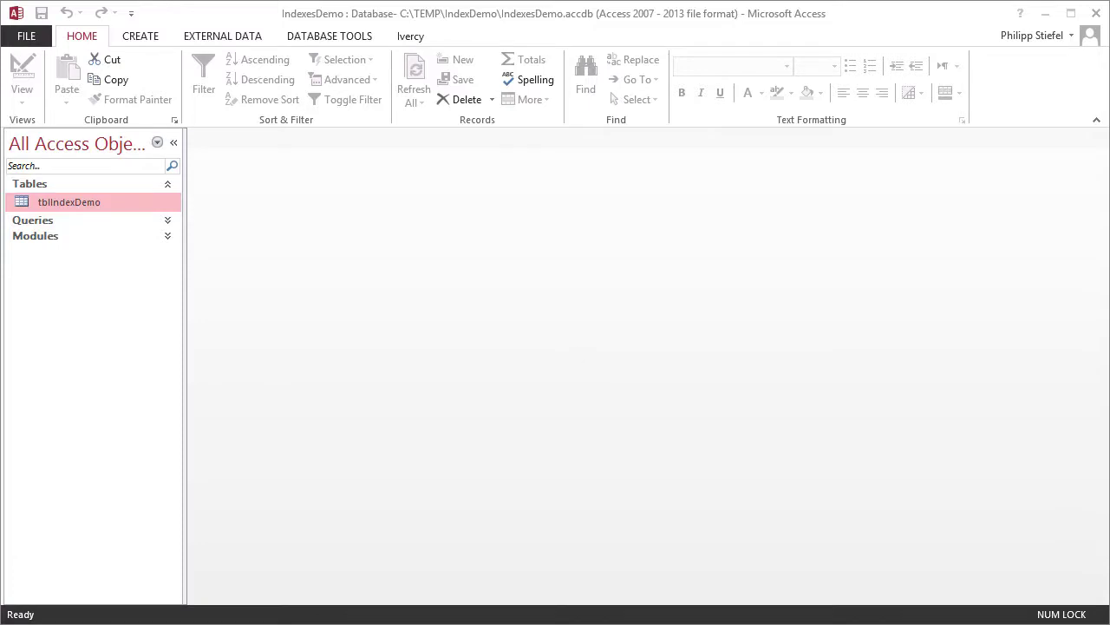
# Step: Open tblIndexDemo in Design View at the ProductionDate field and inspect the table's index list with the Field Name column widened
pyautogui.rightClick(62, 199)
pyautogui.click(74, 210)
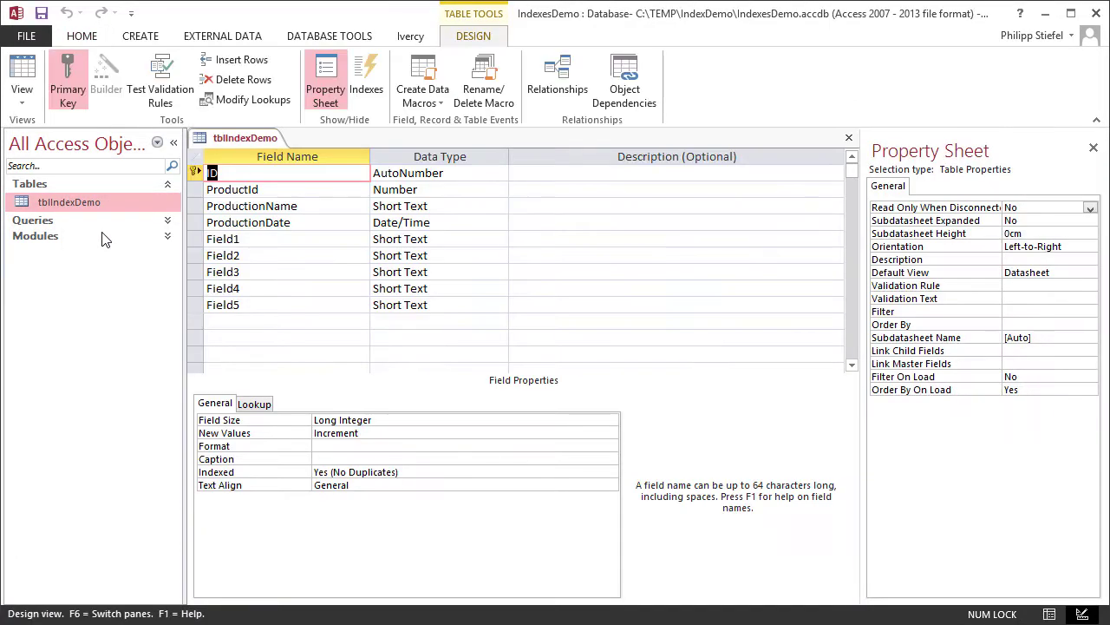
pyautogui.click(319, 222)
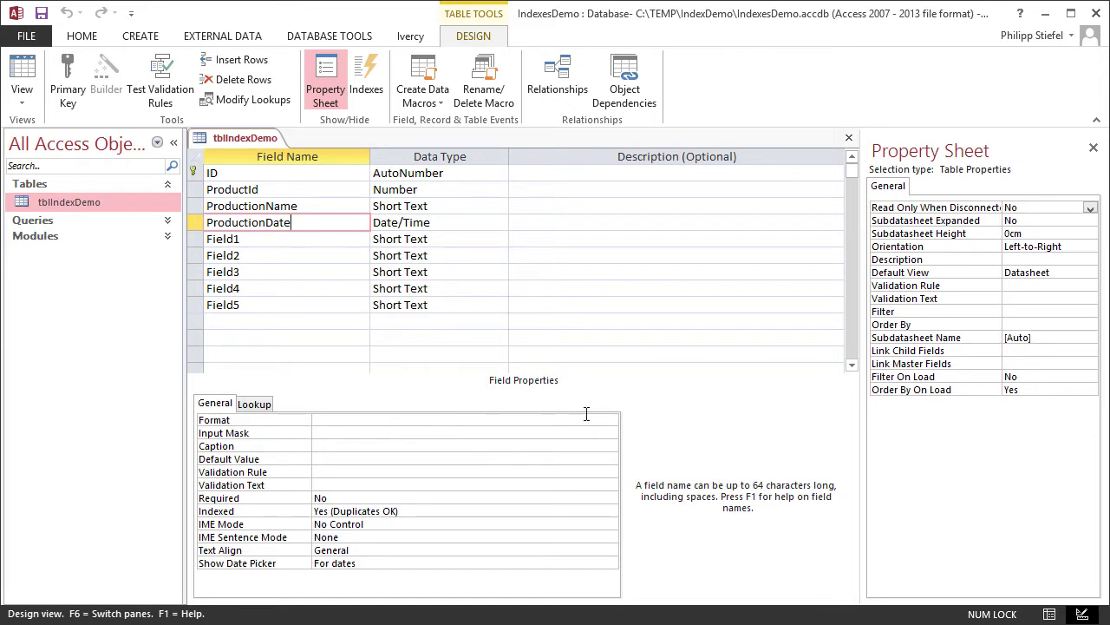
pyautogui.click(373, 94)
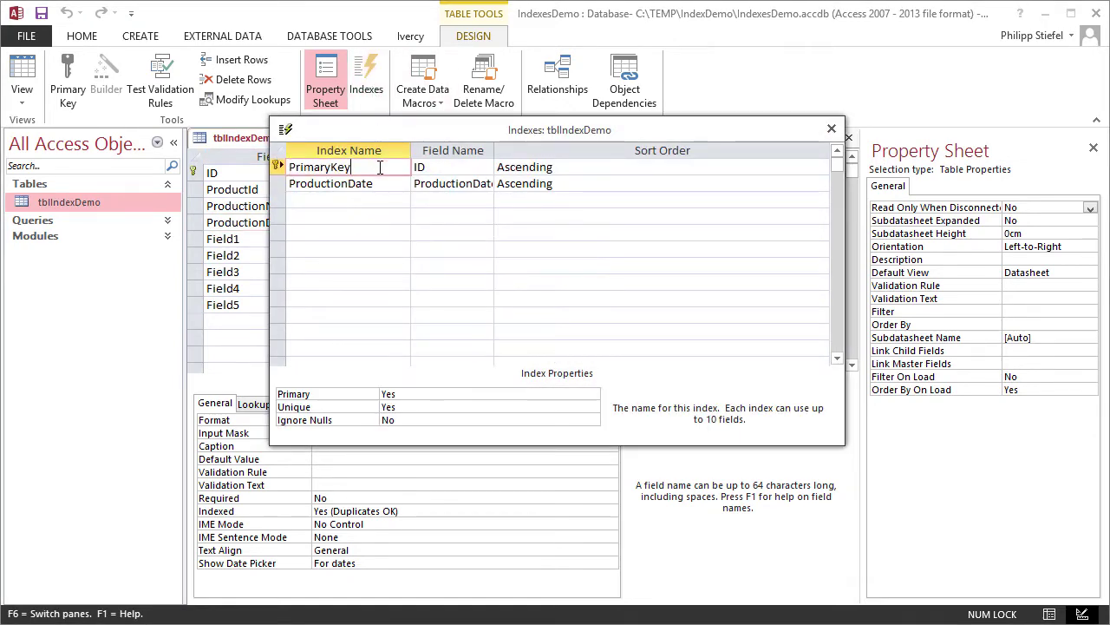
pyautogui.click(279, 166)
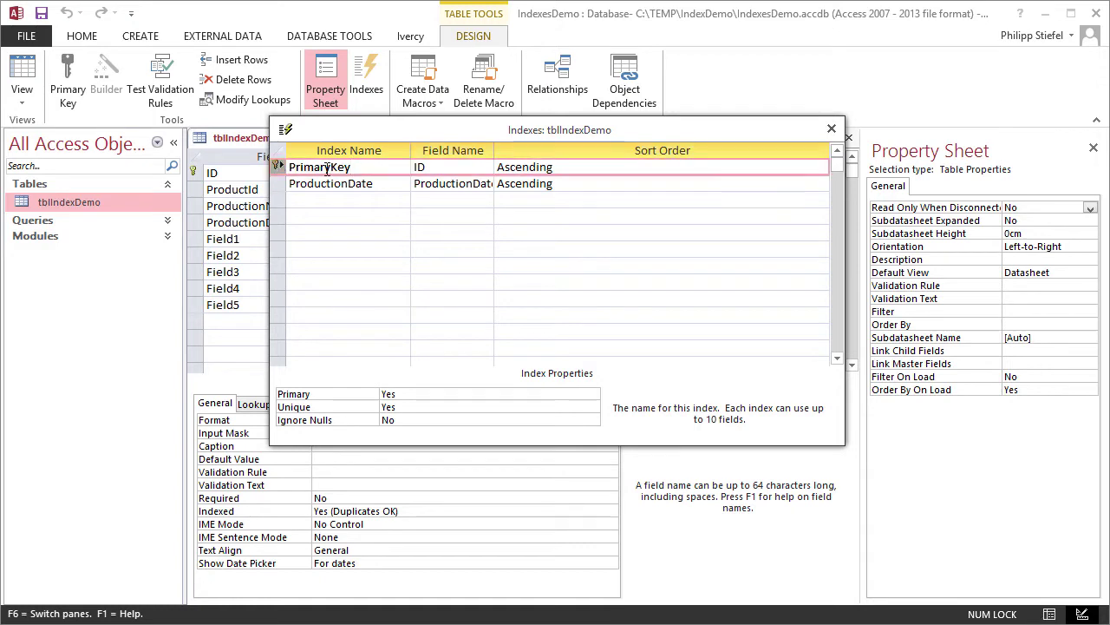
pyautogui.click(392, 181)
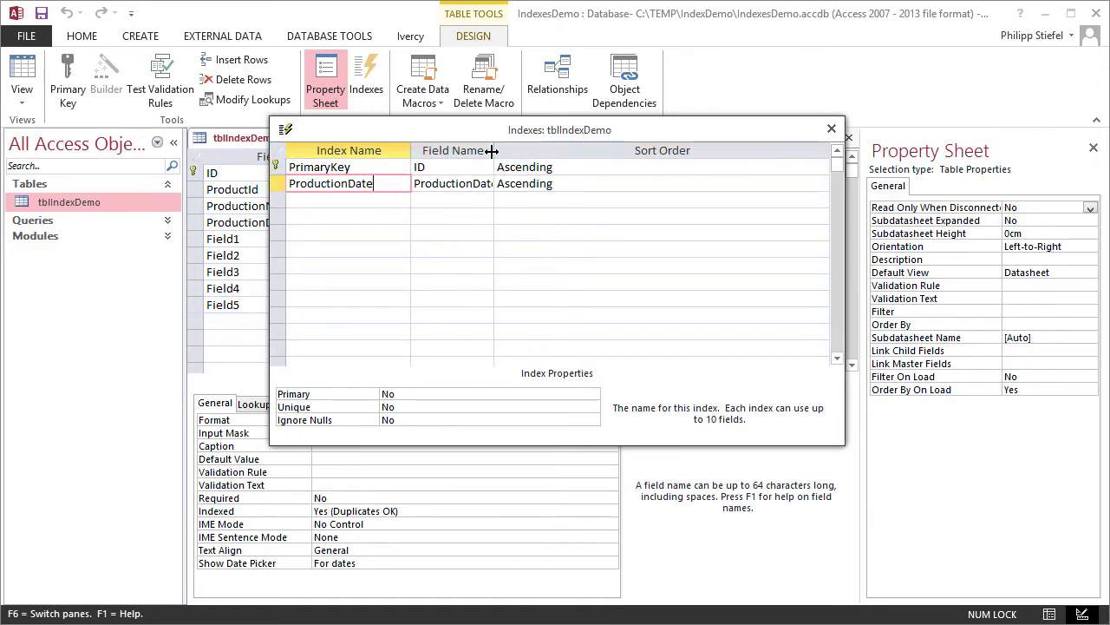
pyautogui.moveTo(495, 152); pyautogui.dragTo(596, 151)
# Step: Delete the ProductionDate index from tblIndexDemo's index list and check the field's Indexed property
pyautogui.click(276, 183)
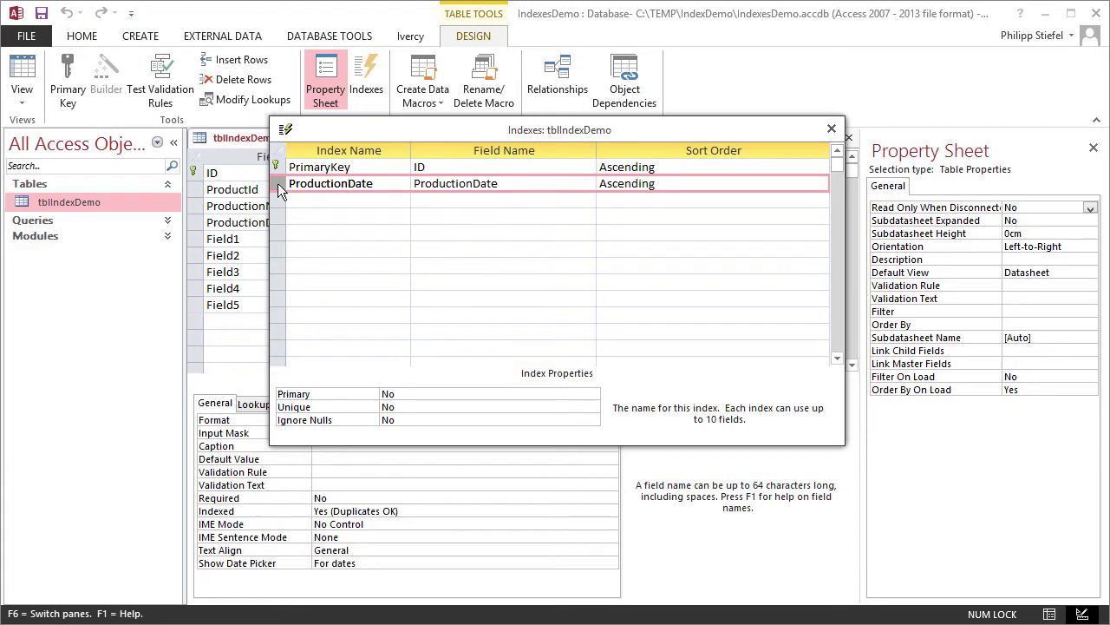
pyautogui.press('Delete')
pyautogui.click(831, 128)
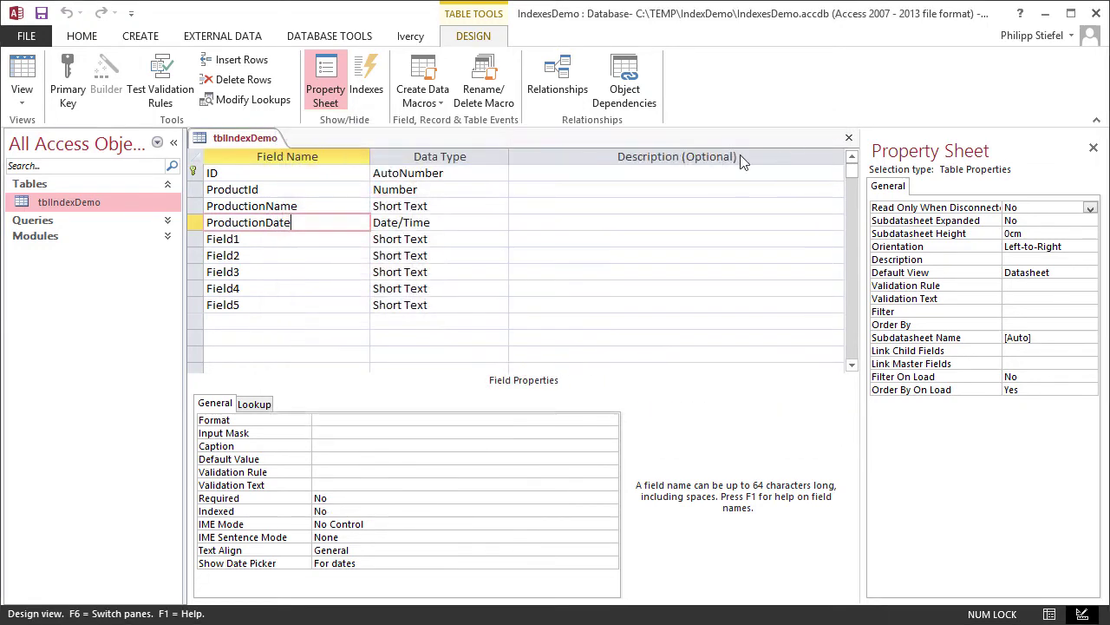
pyautogui.click(303, 510)
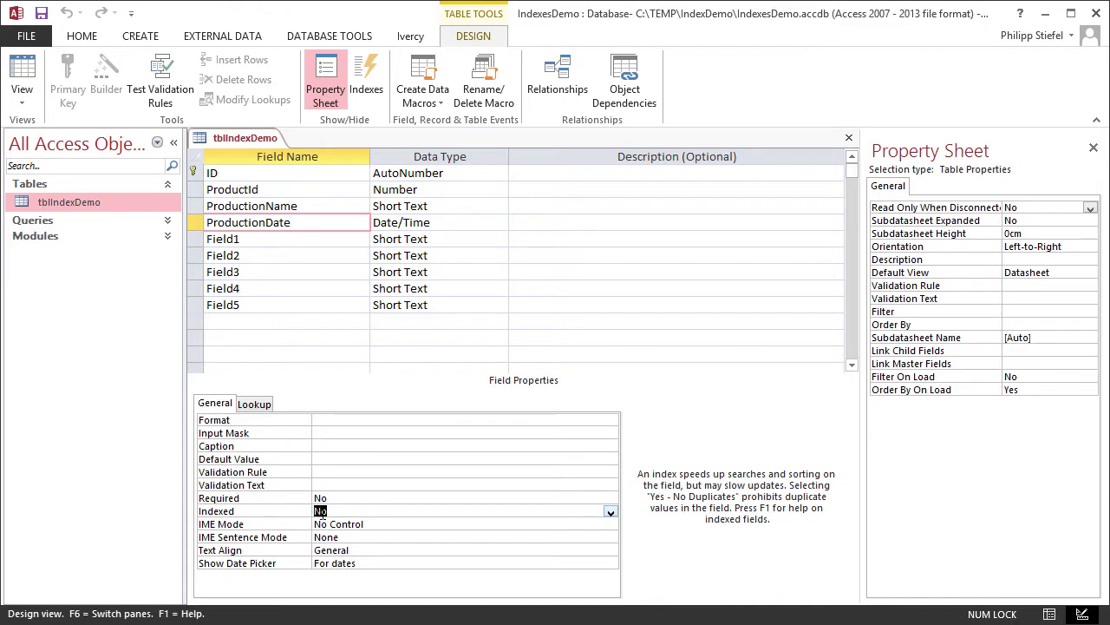
# Step: Add an index named idxProductionDate_ProductId on the ProductionDate field to tblIndexDemo, widening the columns to show the full names
pyautogui.click(375, 90)
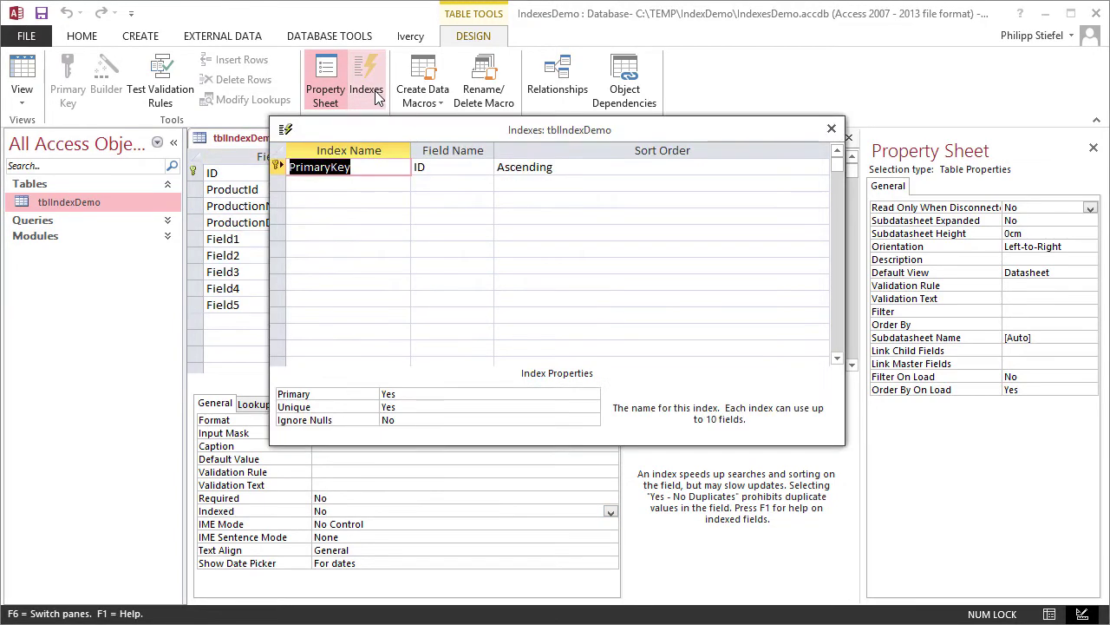
pyautogui.click(329, 183)
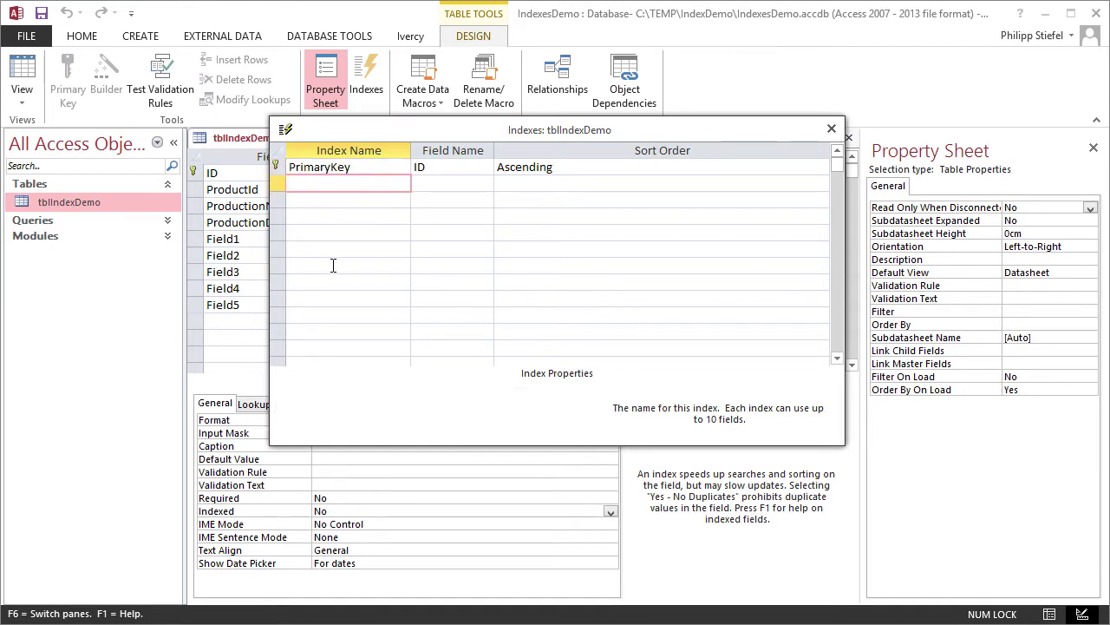
pyautogui.write('idxProductionDa')
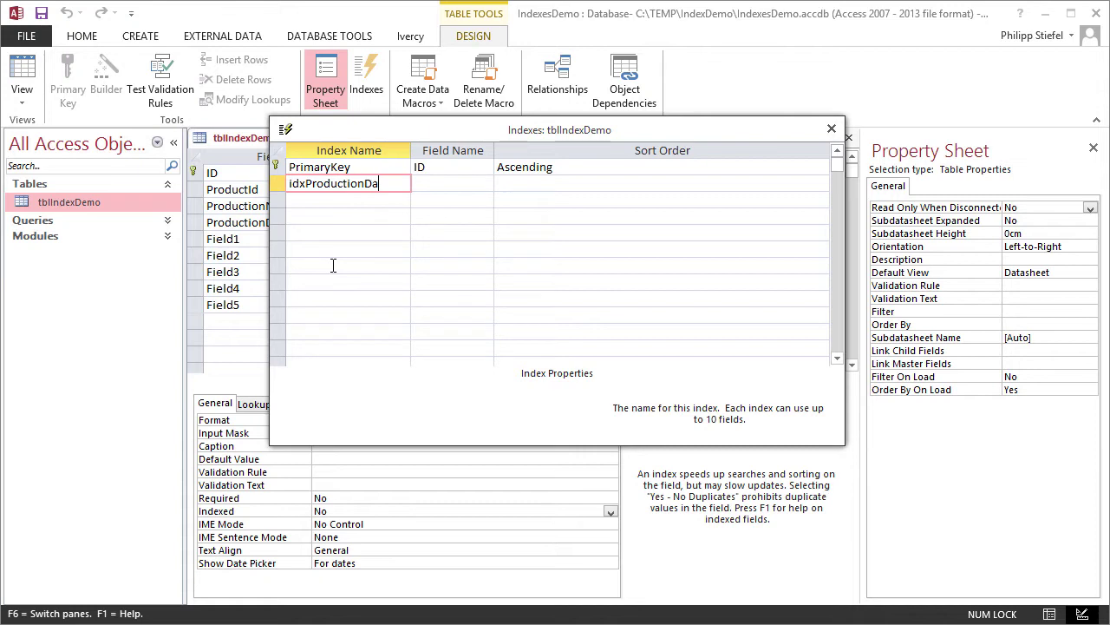
pyautogui.write('te_ProductId')
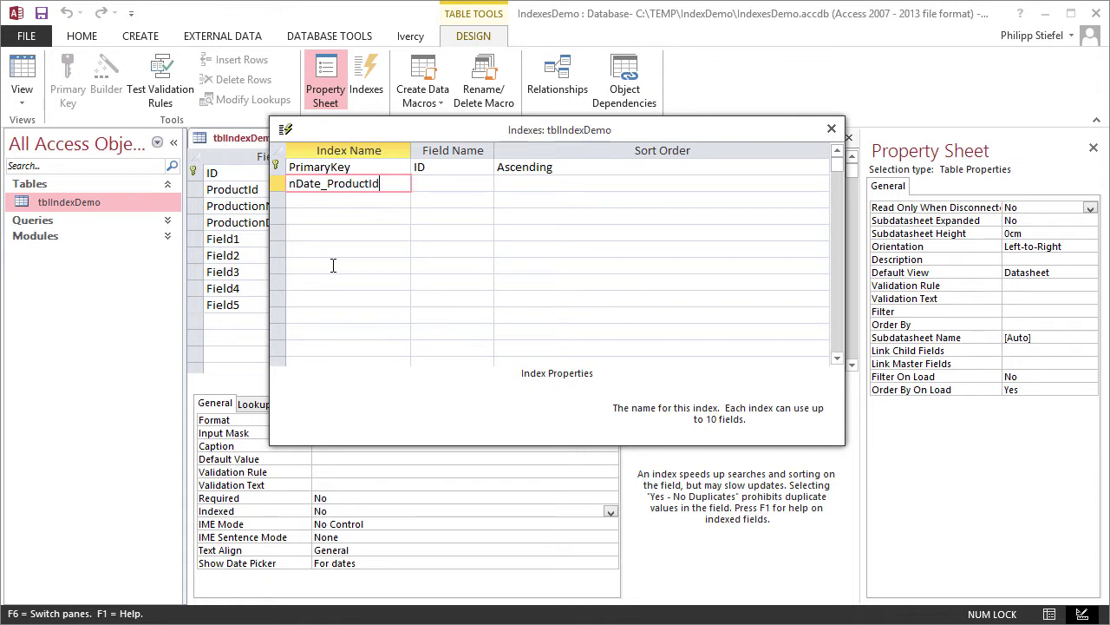
pyautogui.press('Tab')
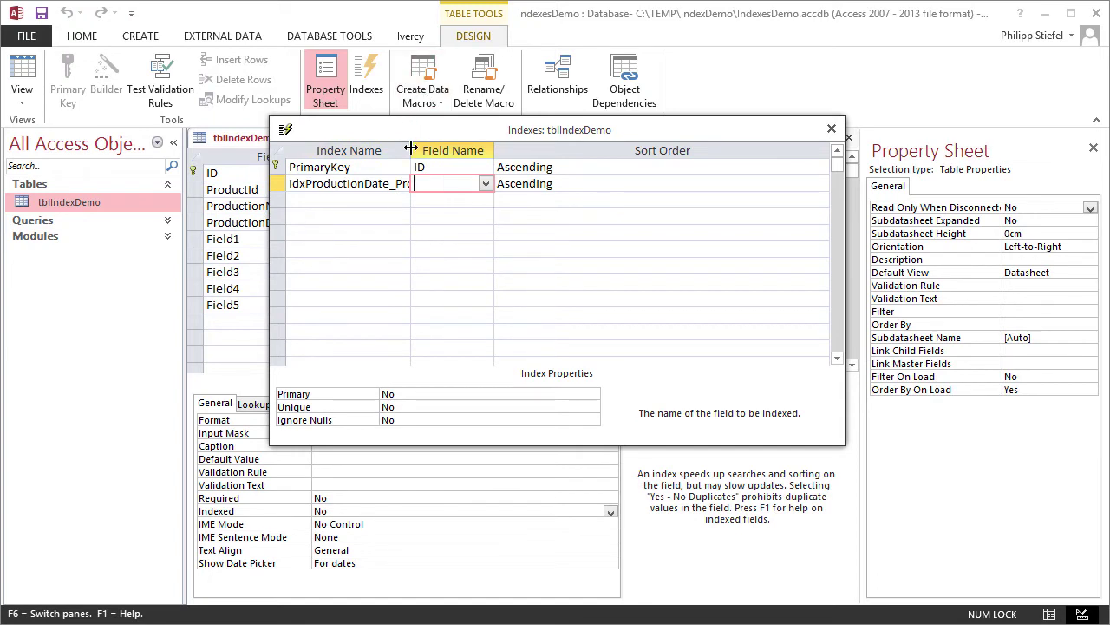
pyautogui.moveTo(411, 146); pyautogui.dragTo(491, 145)
pyautogui.click(566, 184)
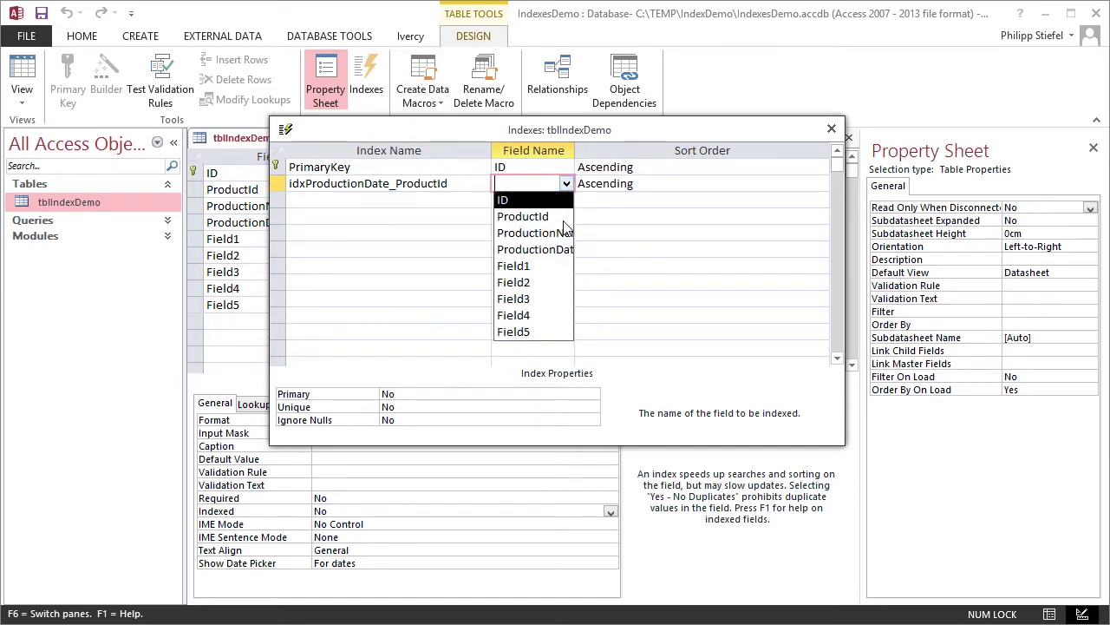
pyautogui.click(535, 248)
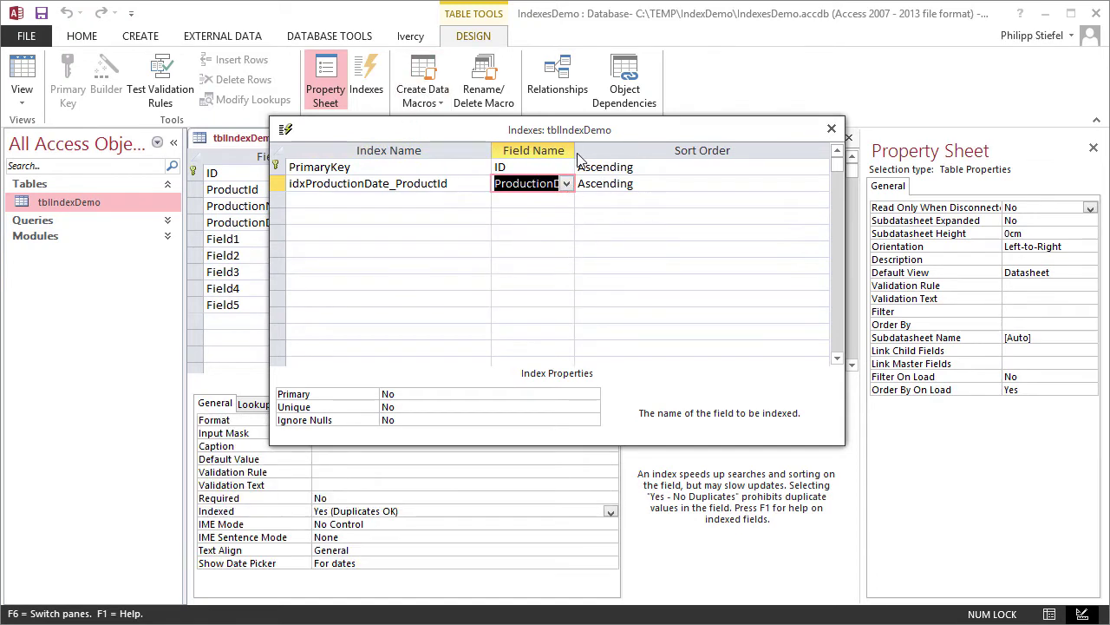
pyautogui.moveTo(575, 149); pyautogui.dragTo(620, 152)
pyautogui.click(493, 217)
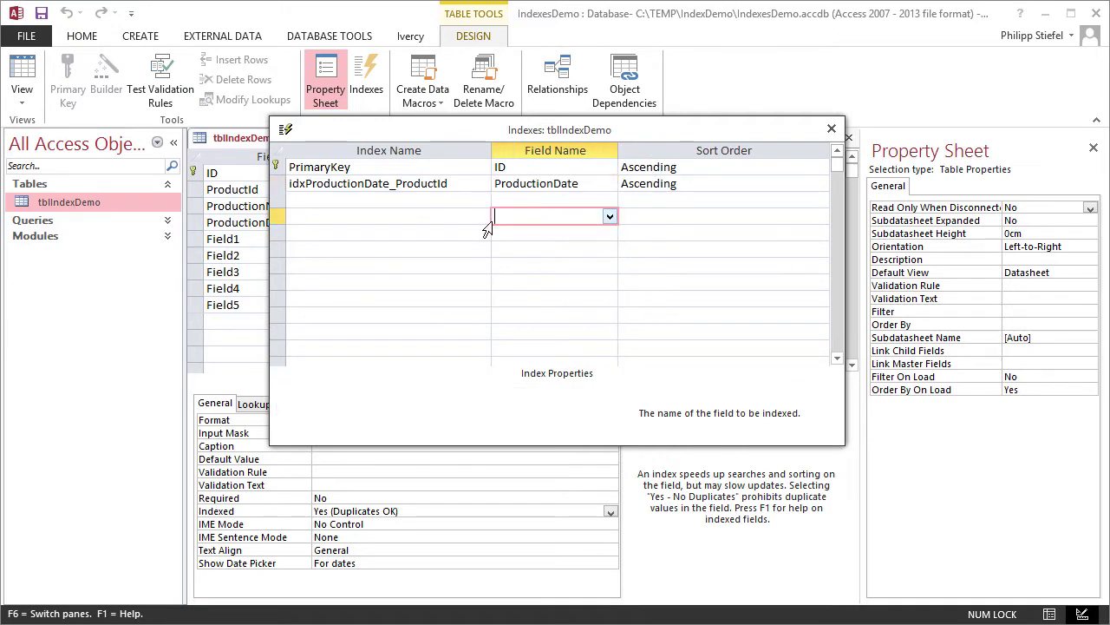
# Step: Examine the Primary, Unique and Ignore Nulls properties of the idxProductionDate_ProductId index
pyautogui.click(599, 184)
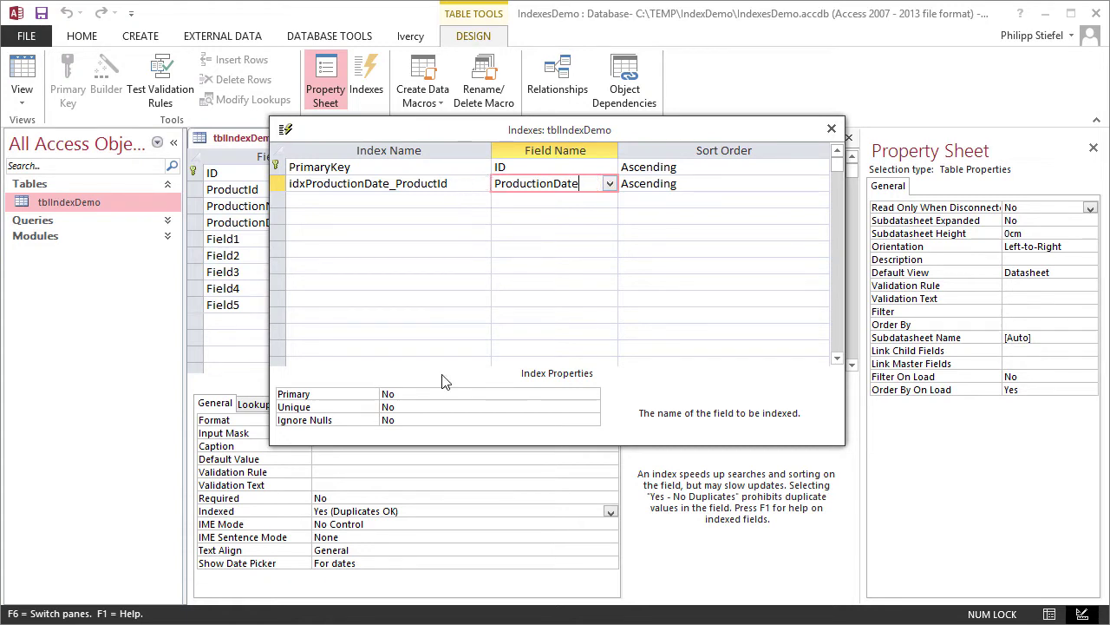
pyautogui.click(413, 394)
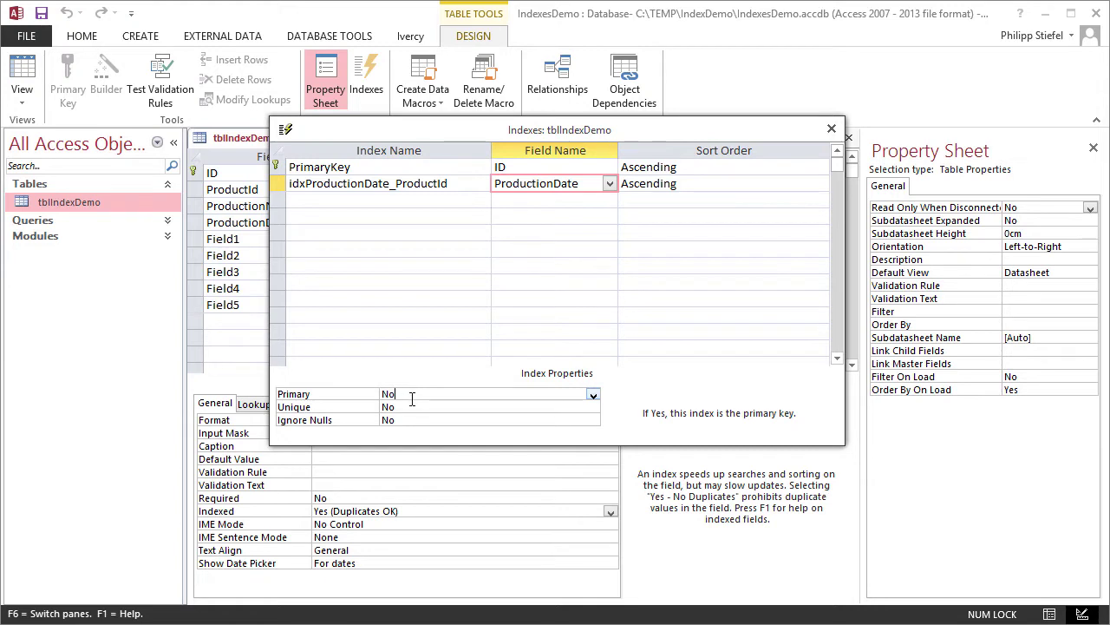
pyautogui.click(407, 407)
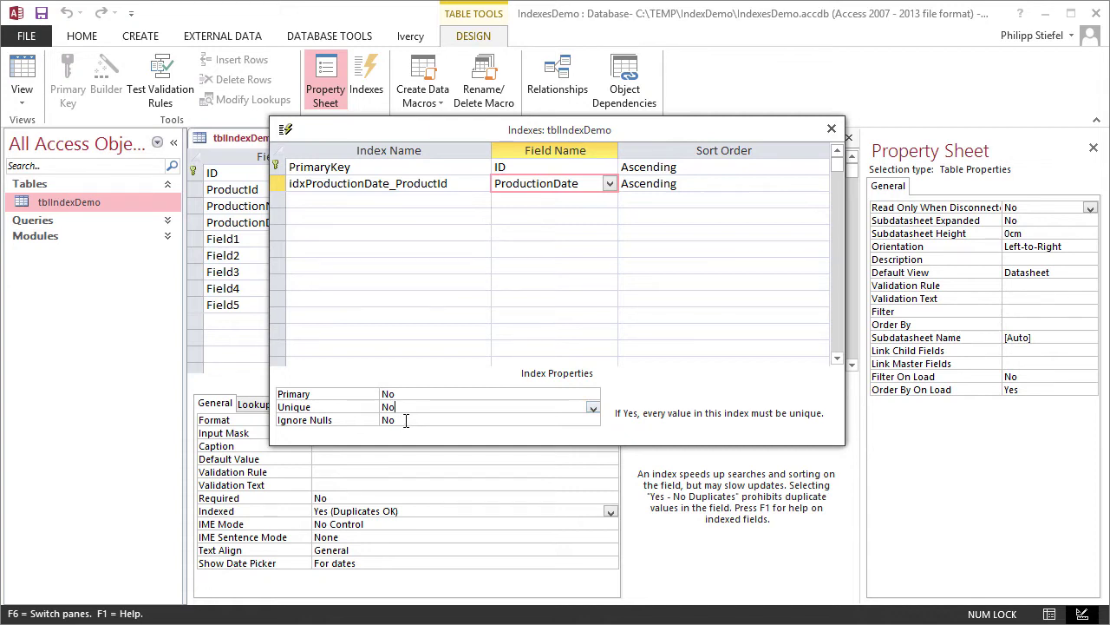
pyautogui.click(405, 420)
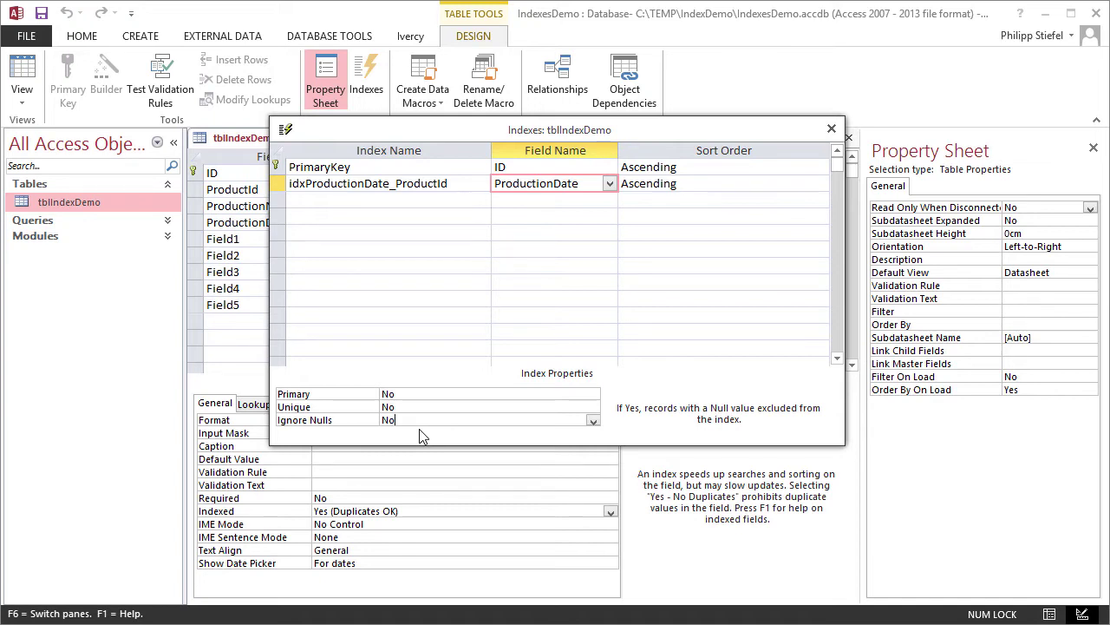
pyautogui.click(425, 406)
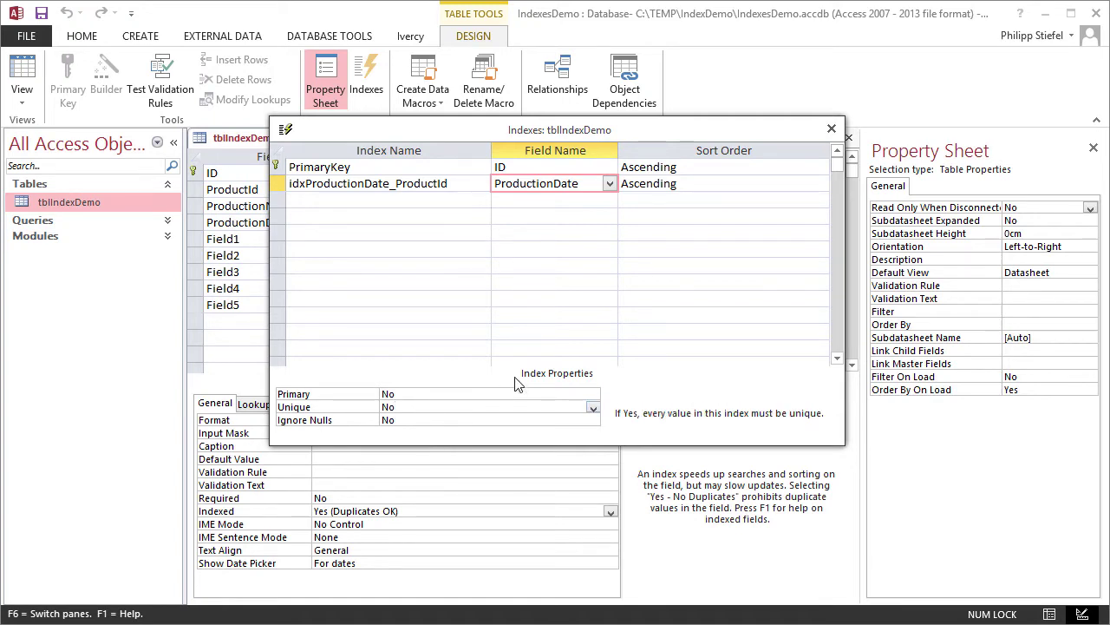
# Step: Set the sort order of ProductionDate in the idxProductionDate_ProductId index to Descending
pyautogui.click(695, 183)
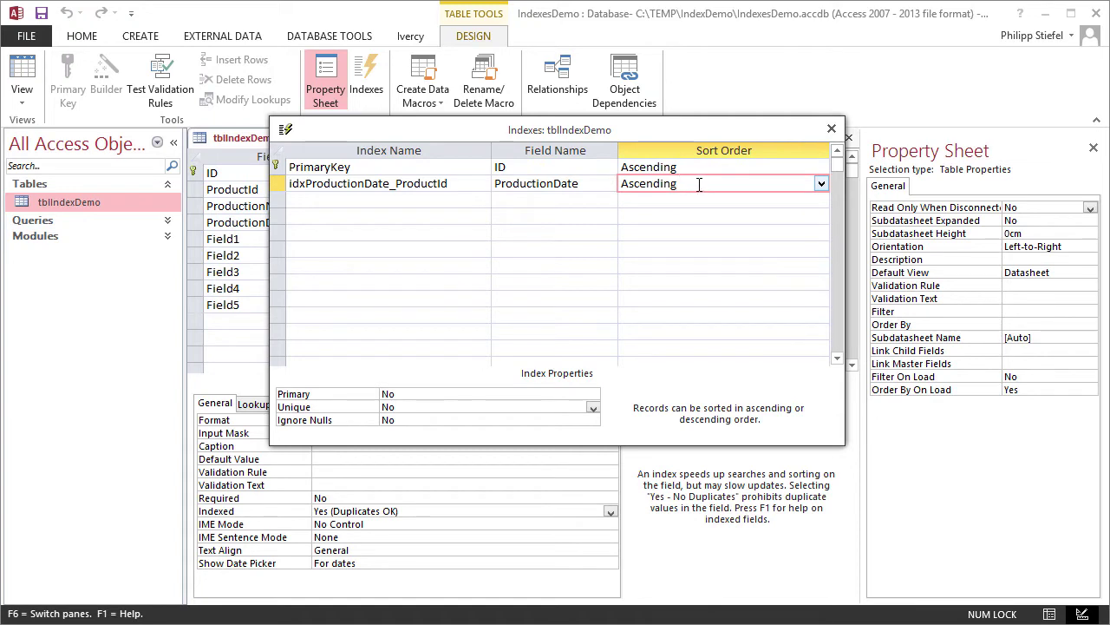
pyautogui.moveTo(682, 184); pyautogui.dragTo(616, 184)
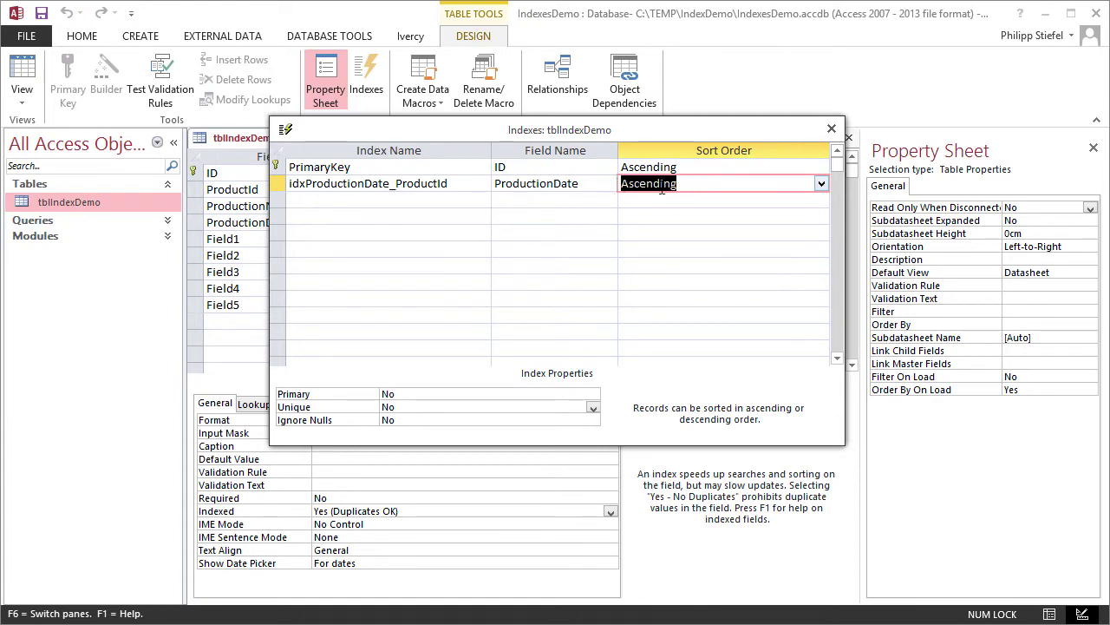
pyautogui.click(821, 186)
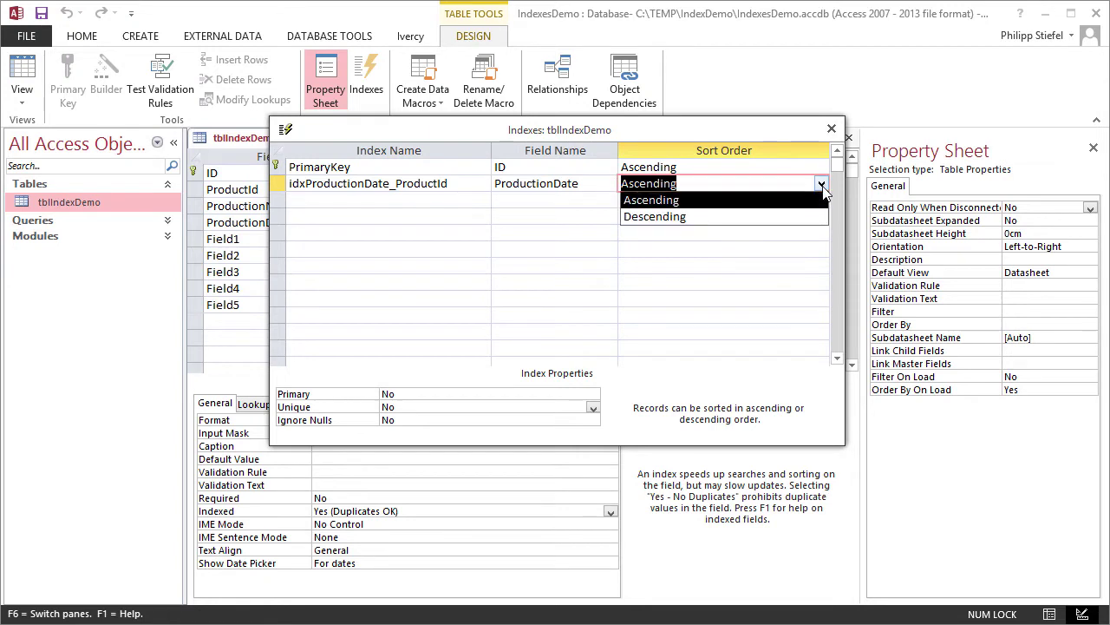
pyautogui.click(761, 216)
pyautogui.click(685, 201)
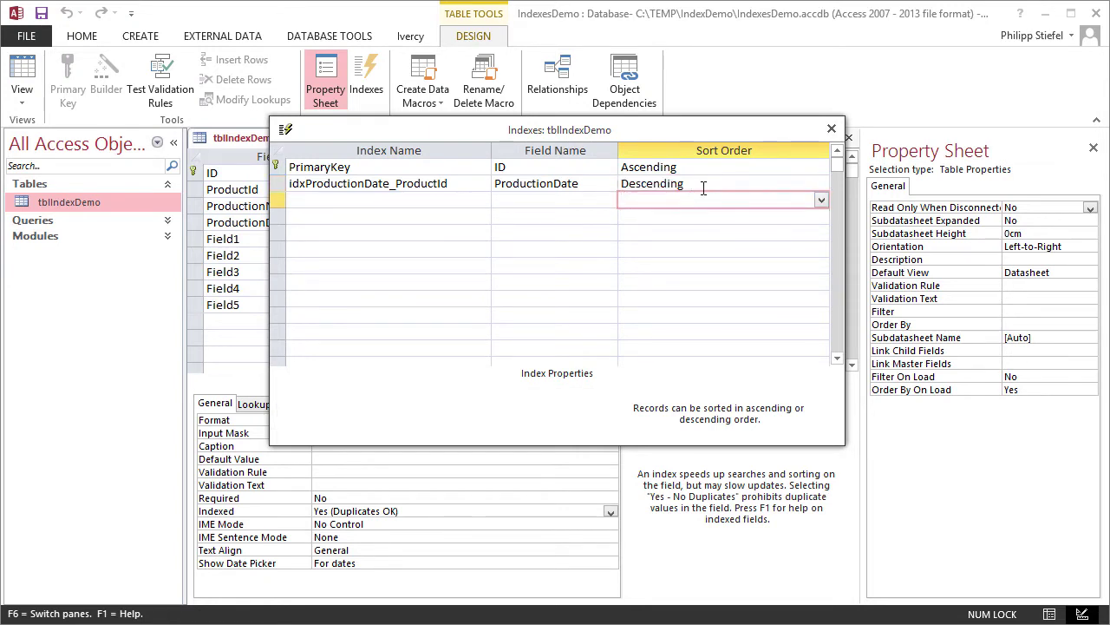
pyautogui.click(704, 184)
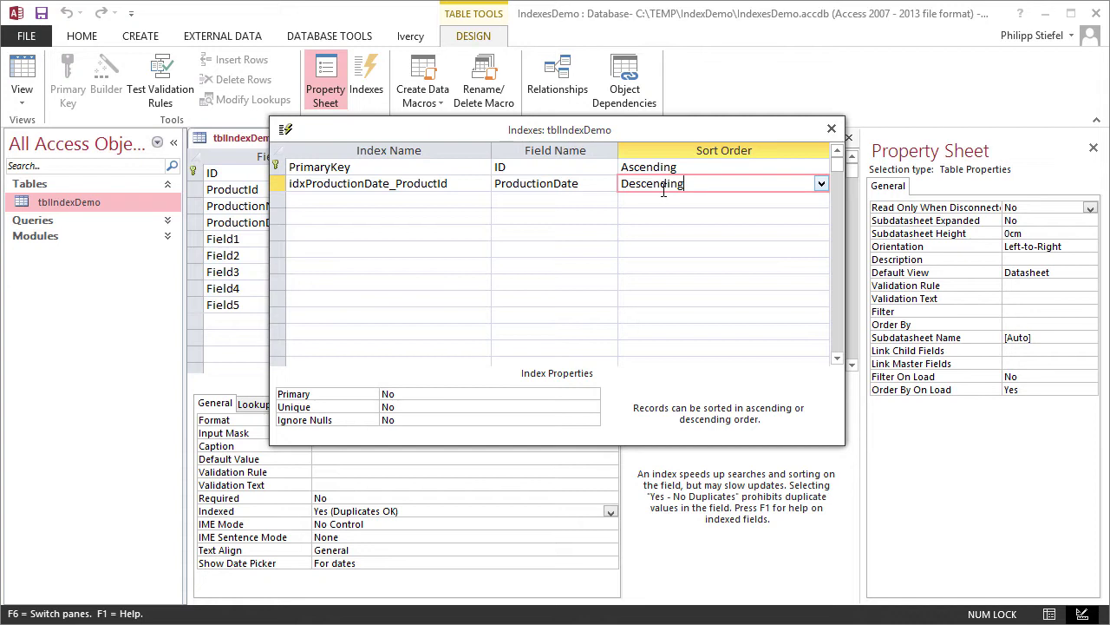
# Step: Set the sort order of ProductionDate in the idxProductionDate_ProductId index back to Ascending
pyautogui.click(587, 183)
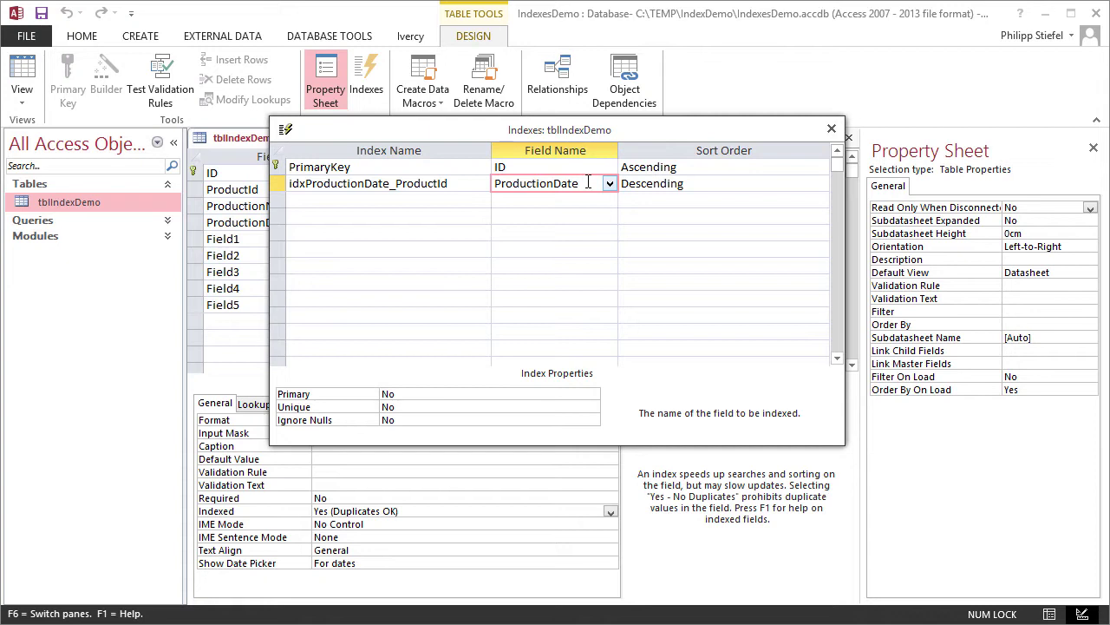
pyautogui.click(708, 183)
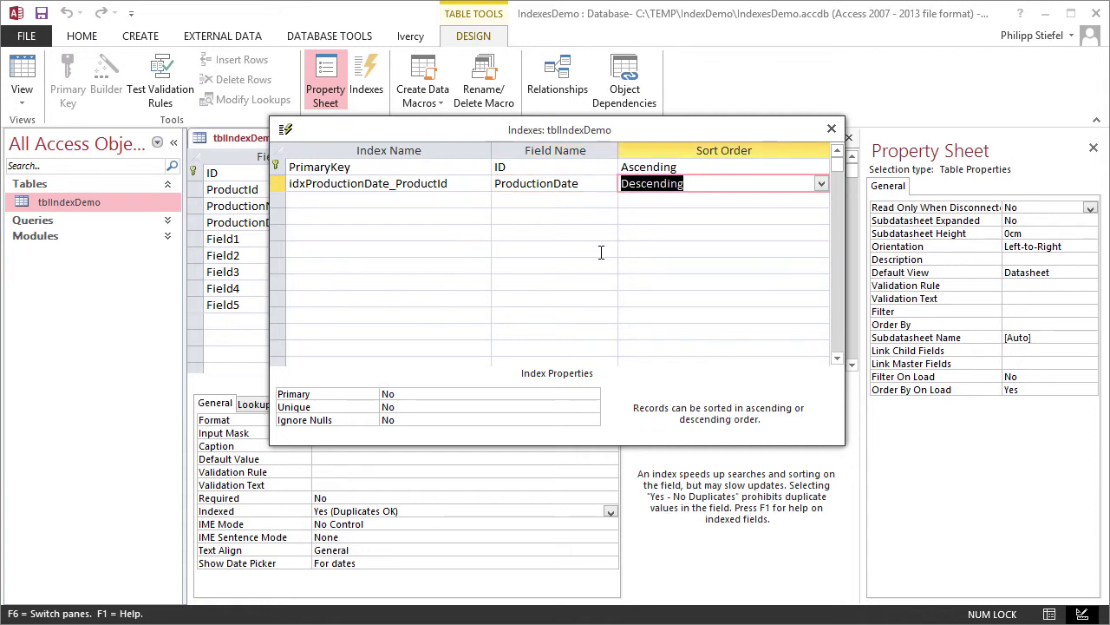
pyautogui.click(595, 183)
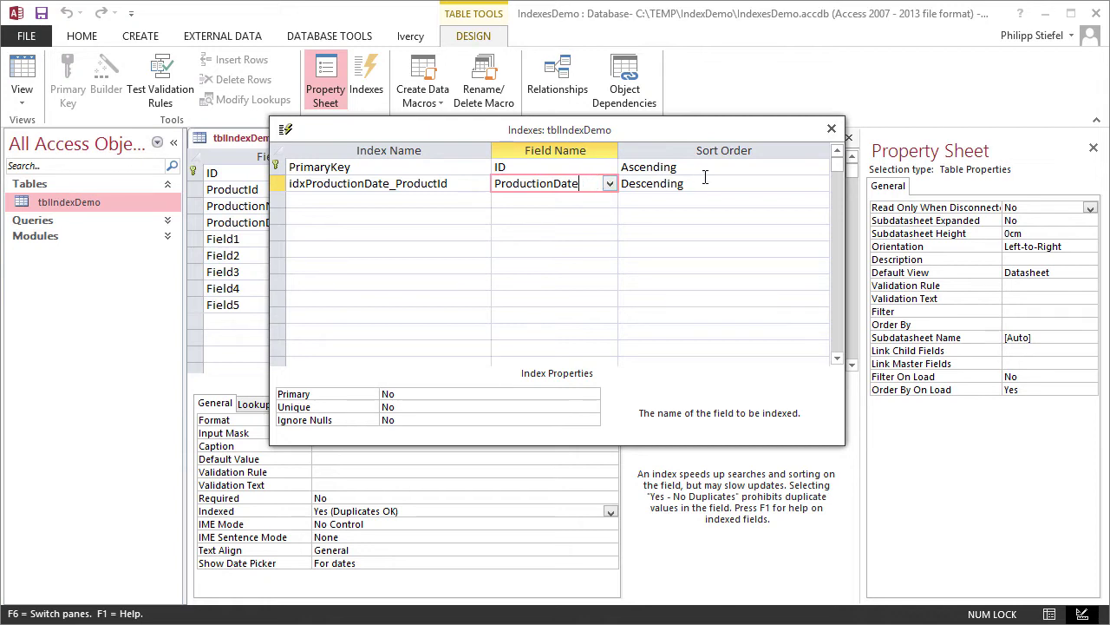
pyautogui.press('Tab')
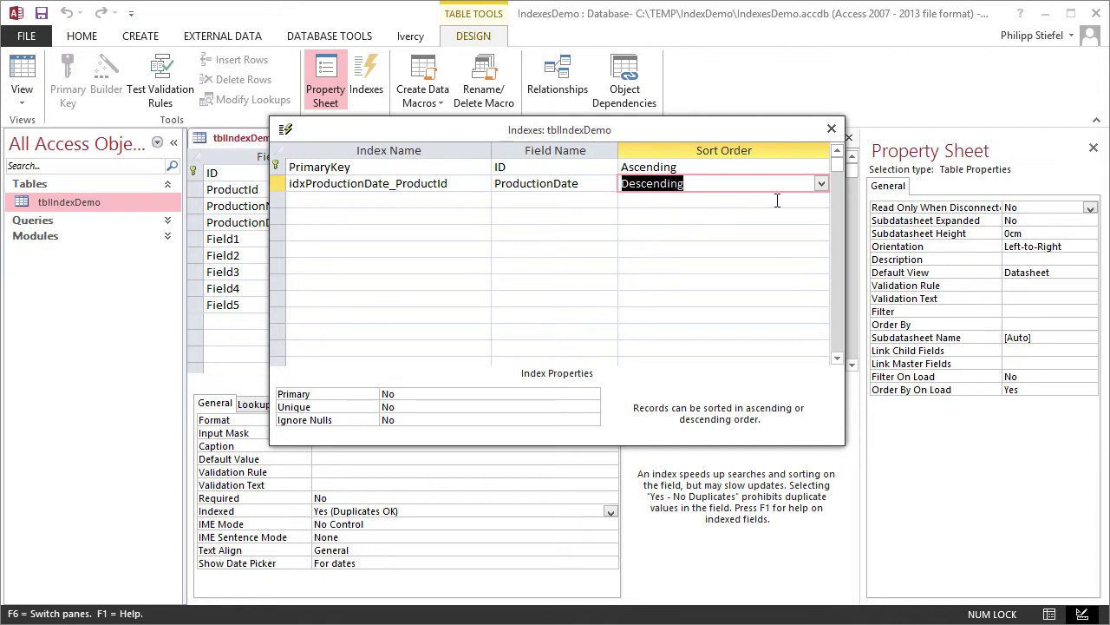
pyautogui.click(821, 185)
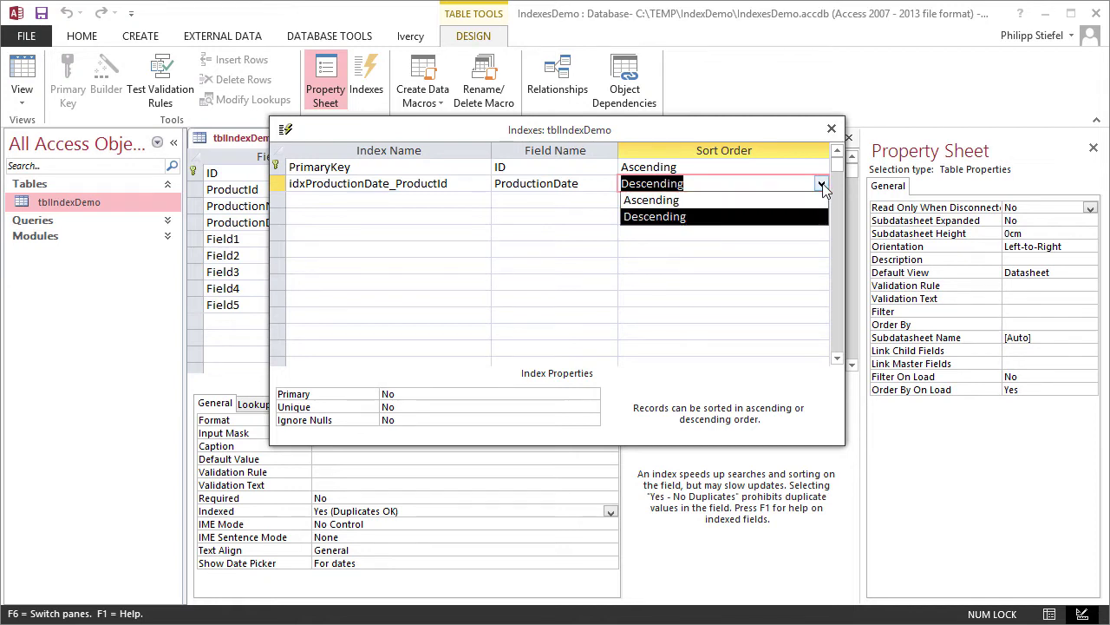
pyautogui.click(685, 200)
pyautogui.click(684, 200)
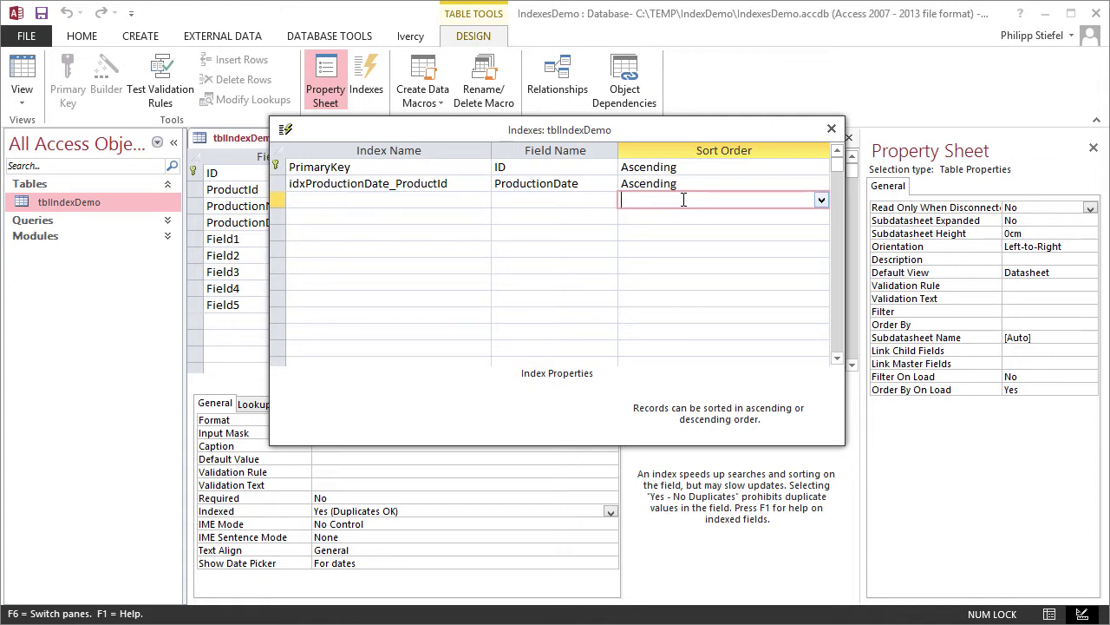
pyautogui.click(685, 184)
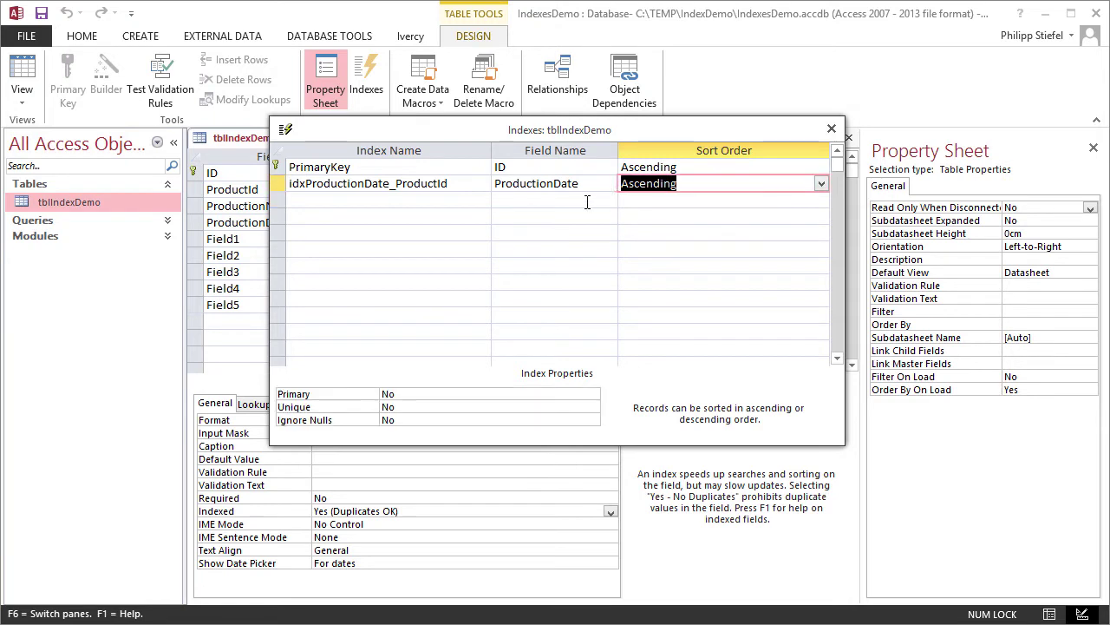
# Step: Add ProductId with Ascending sort order as the second field of idxProductionDate_ProductId, and select both rows of the index
pyautogui.click(587, 203)
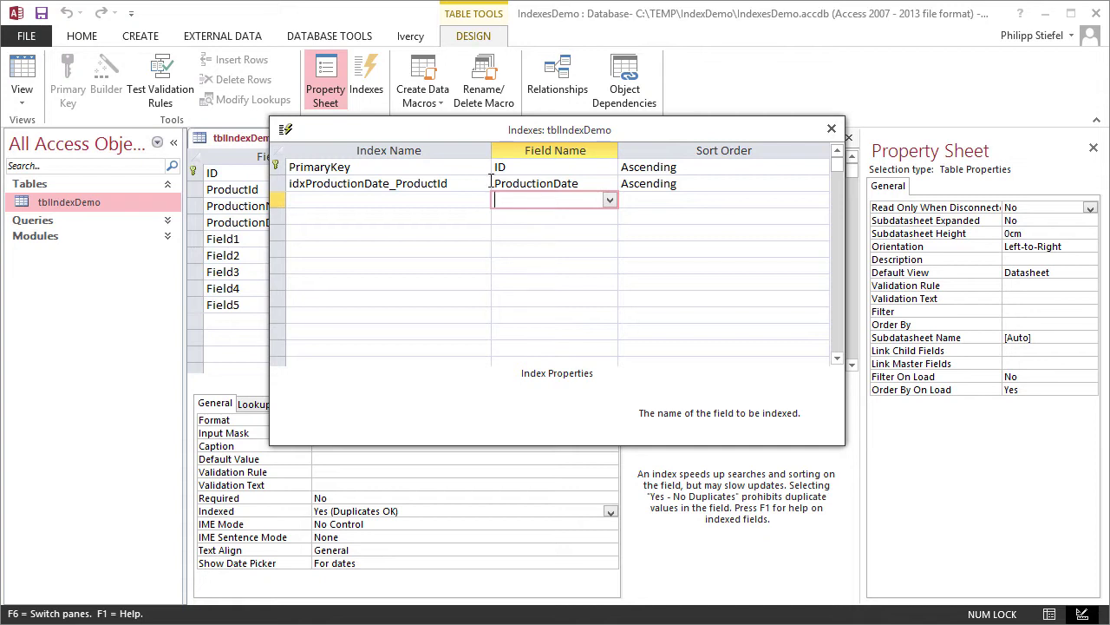
pyautogui.click(609, 202)
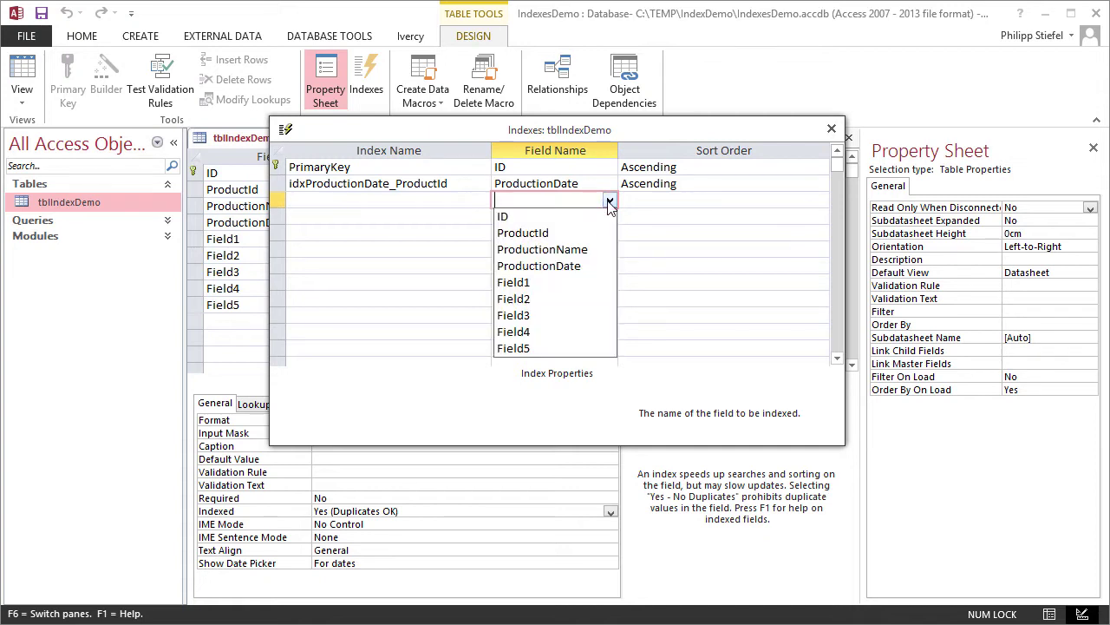
pyautogui.click(568, 233)
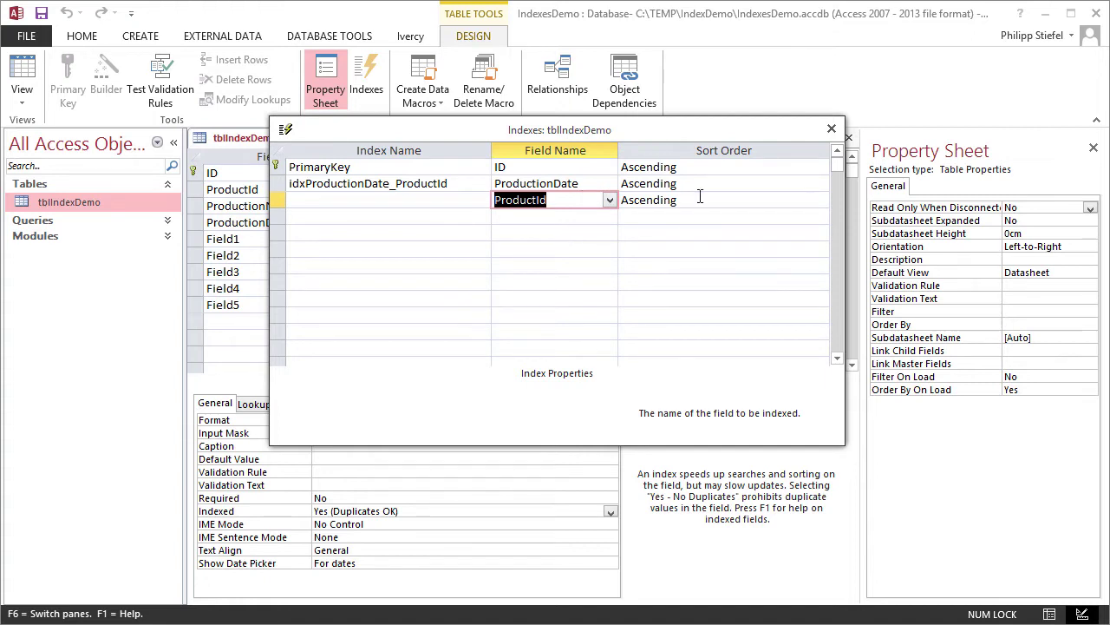
pyautogui.click(700, 200)
pyautogui.click(579, 202)
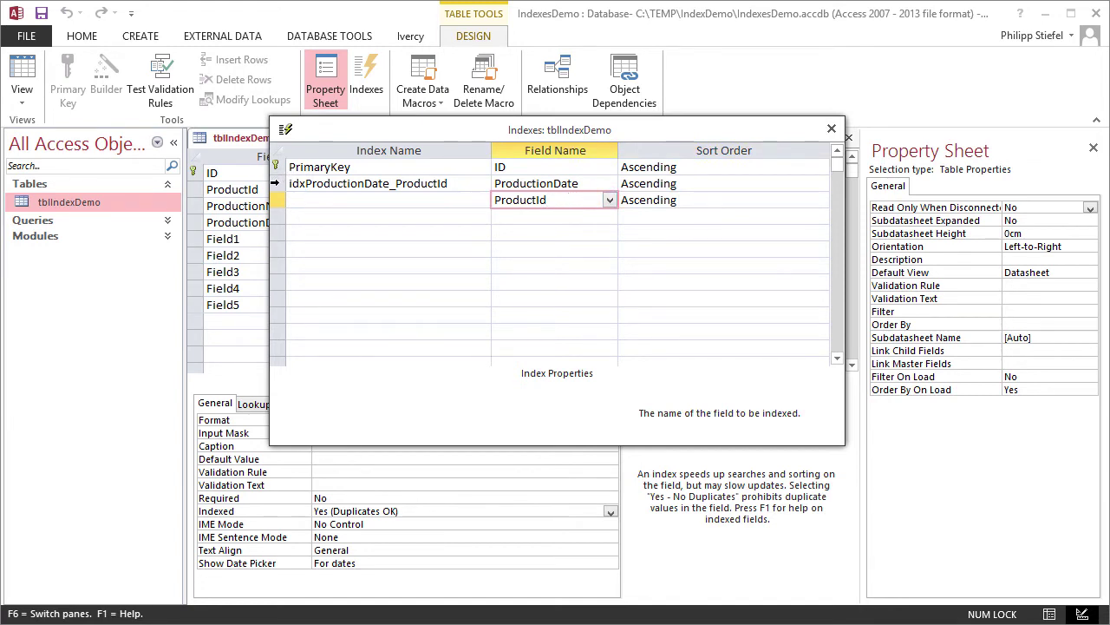
pyautogui.click(275, 183)
pyautogui.keyDown('shift'); pyautogui.click(275, 200); pyautogui.keyUp('shift')
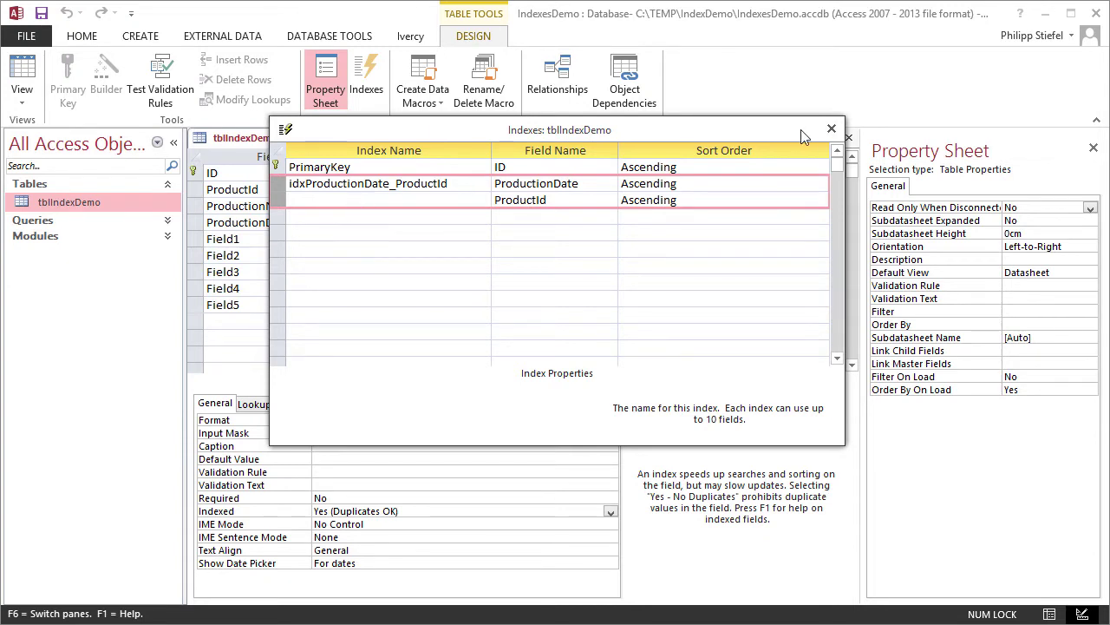
# Step: Close the index list, save the tblIndexDemo design, and compact and repair the database
pyautogui.click(831, 129)
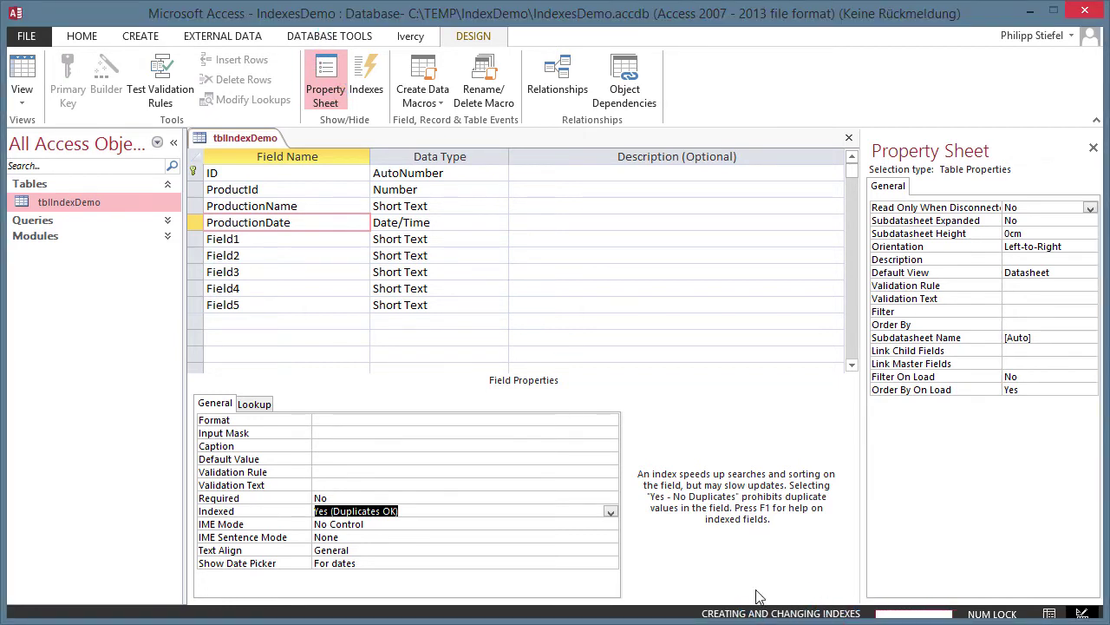
pyautogui.click(343, 36)
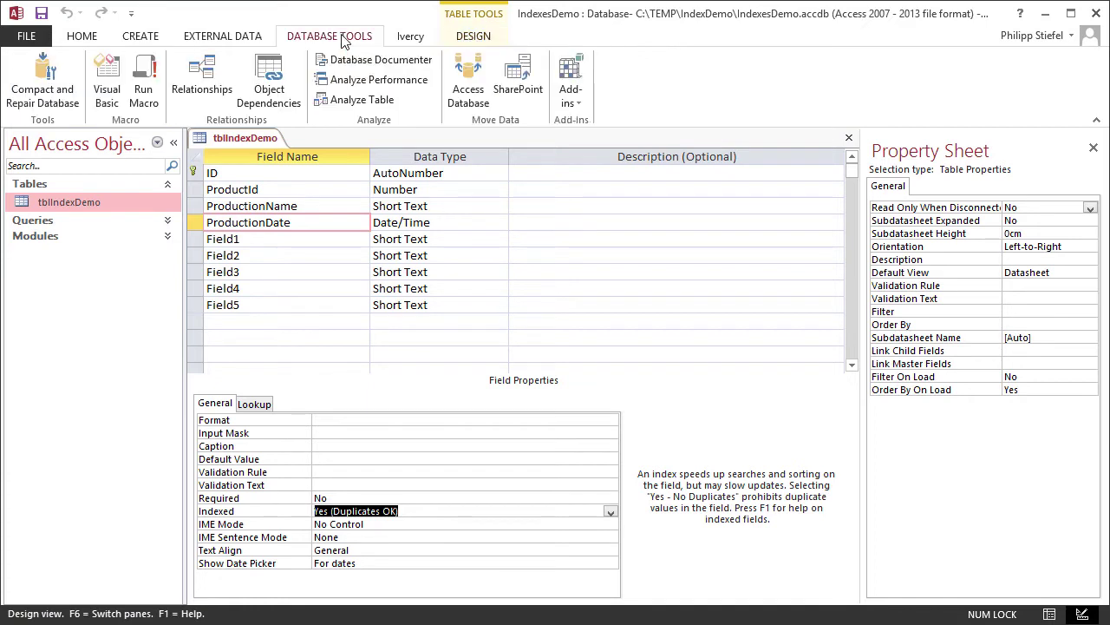
pyautogui.click(46, 81)
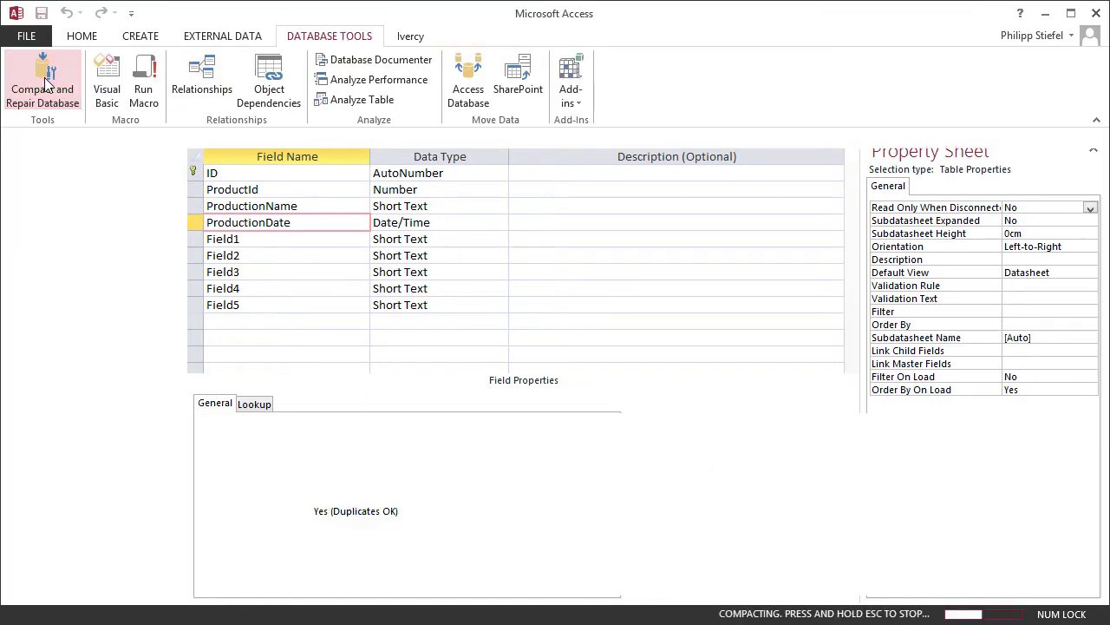
# Step: Copy IndexesDemo.accdb from C:\TEMP\IndexDemo into the IndexDemoBE network folder, replacing the existing file there
pyautogui.hotkey('alt', 'Tab')
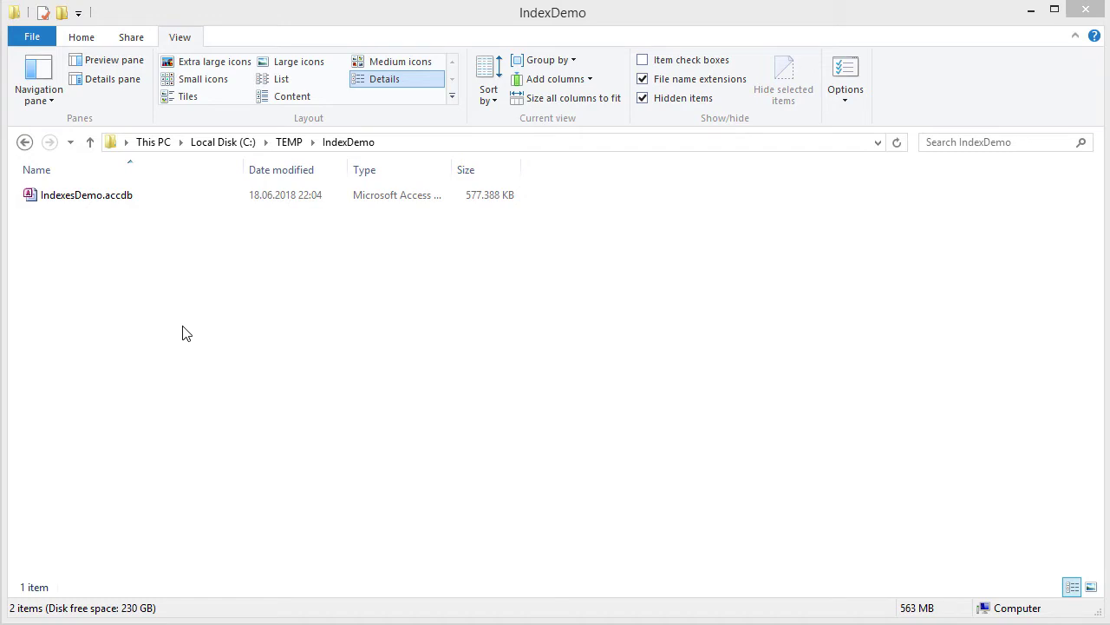
pyautogui.click(103, 203)
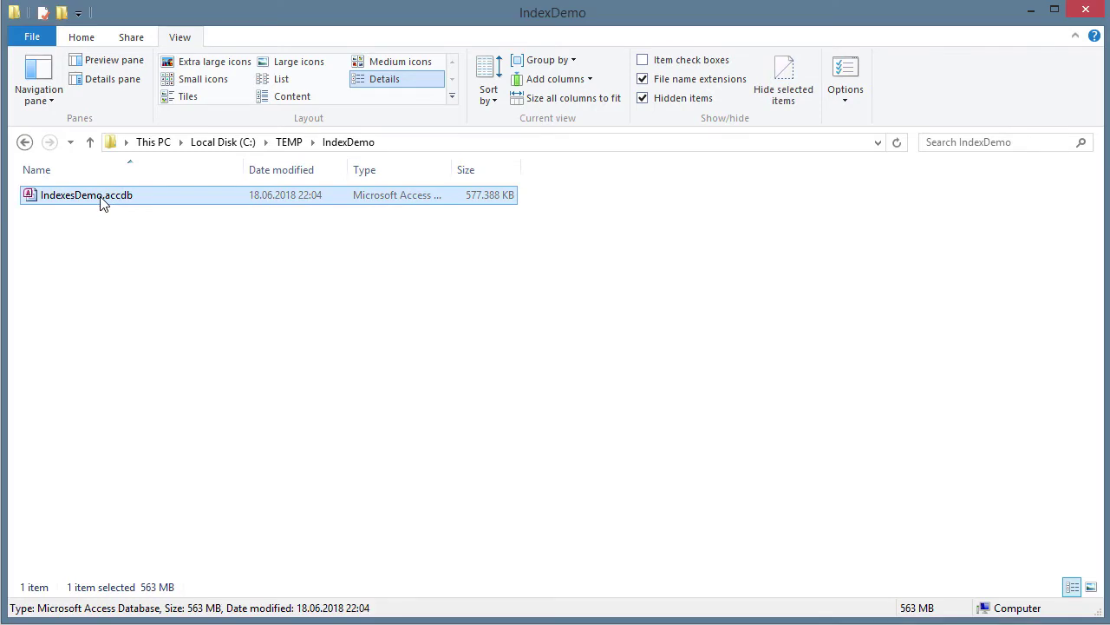
pyautogui.rightClick(102, 203)
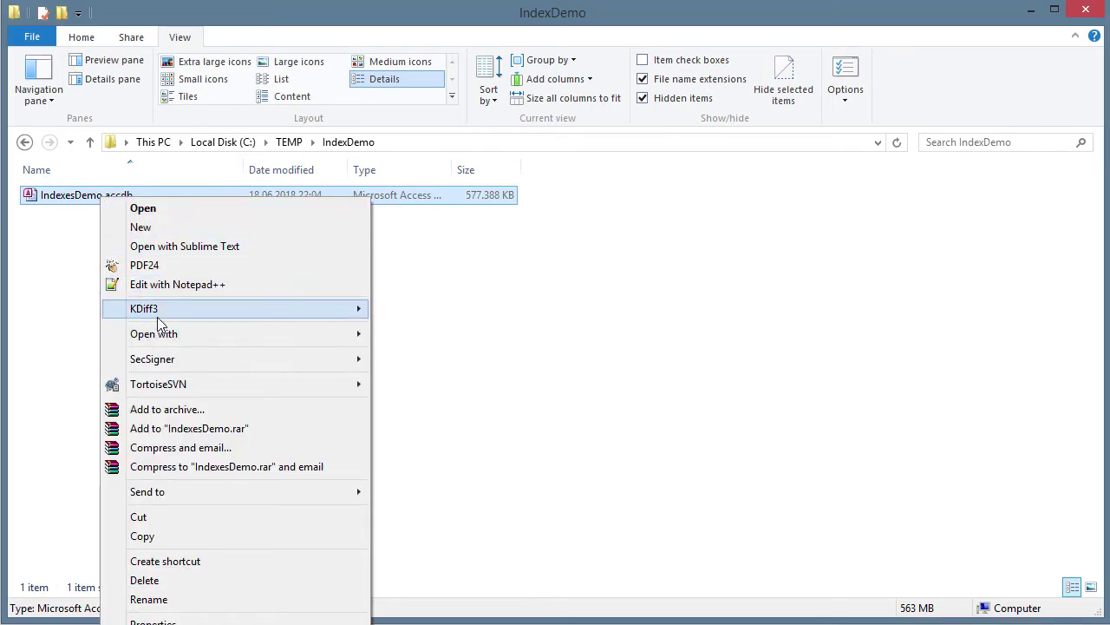
pyautogui.click(143, 536)
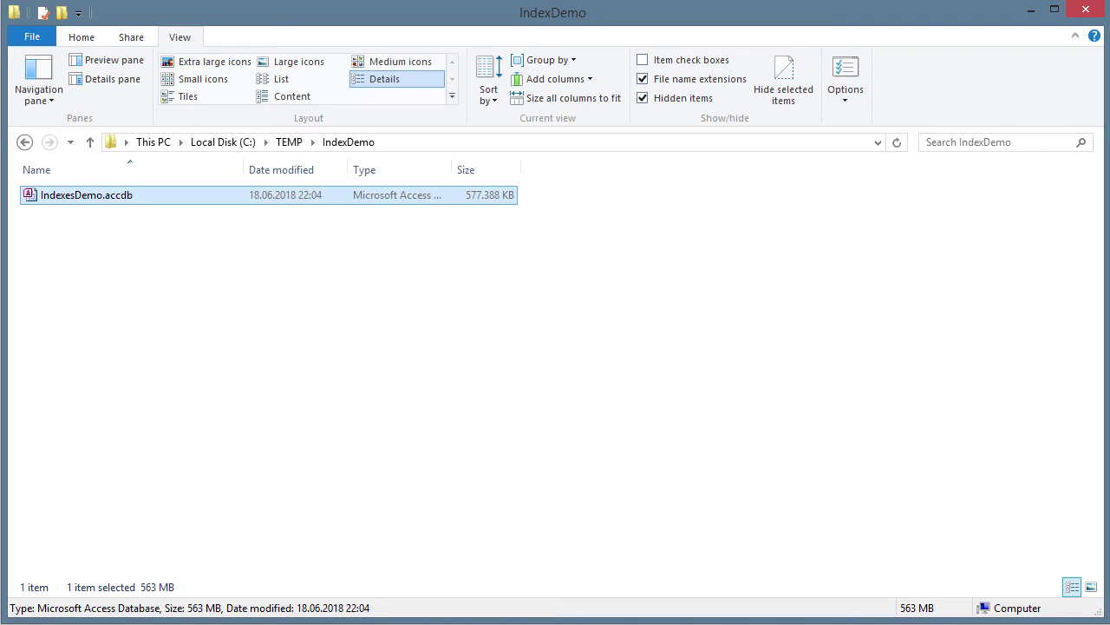
pyautogui.hotkey('alt', 'Tab')
pyautogui.click(251, 340)
pyautogui.rightClick(250, 340)
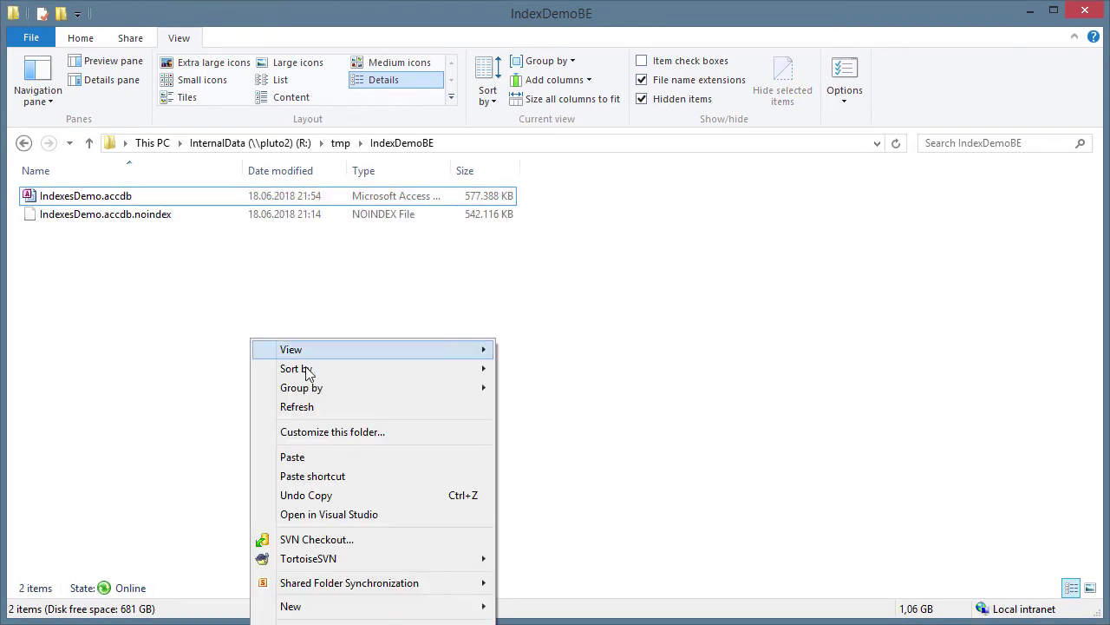
pyautogui.click(311, 455)
pyautogui.click(488, 290)
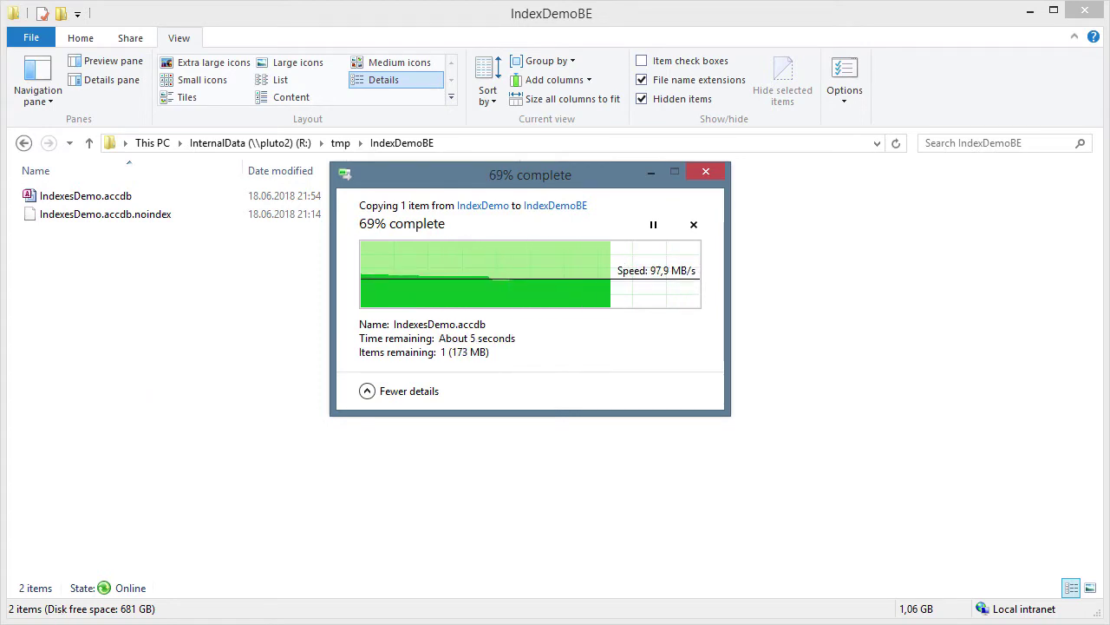
# Step: Open the IndexDemoFE.accdb front end, run the RunOpenQryPerformanceTest macro and dismiss its execution time message
pyautogui.press('super')
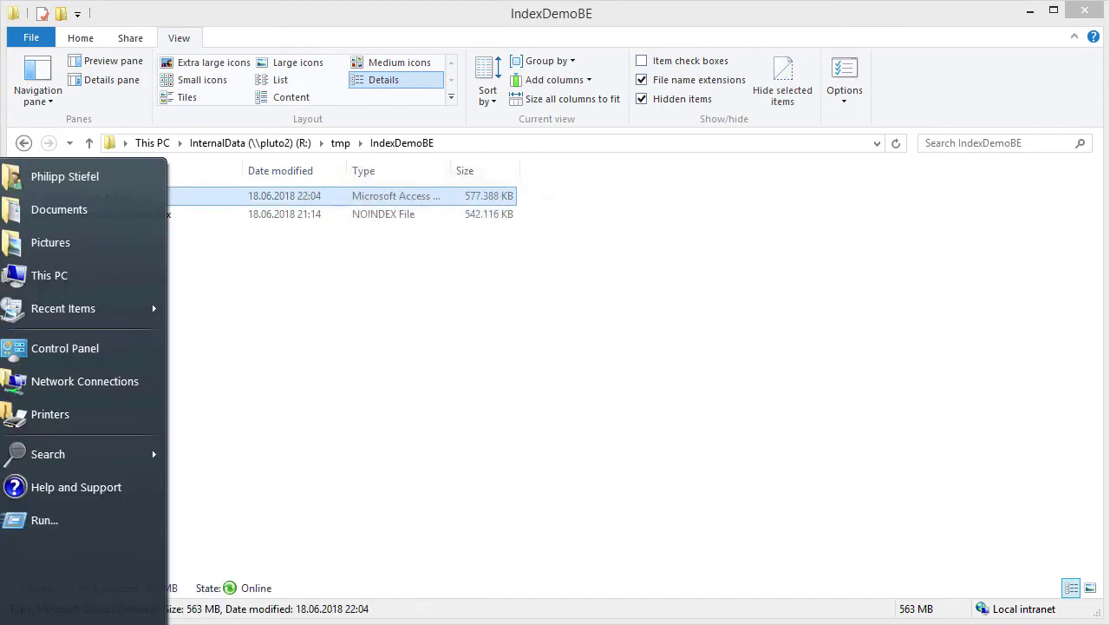
pyautogui.moveTo(62, 308)
pyautogui.click(83, 386)
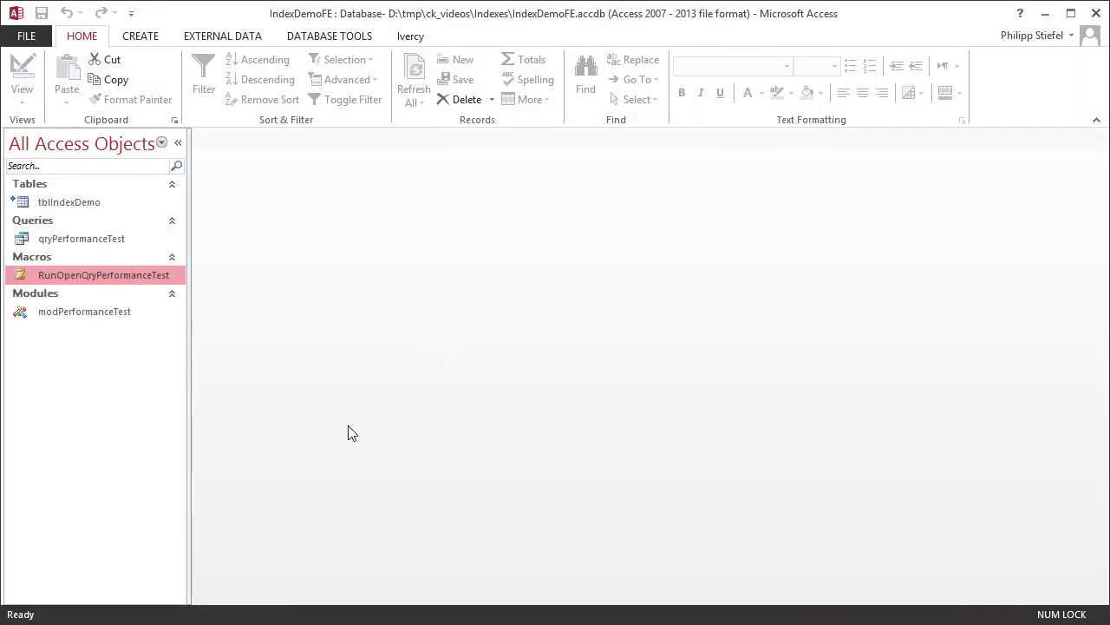
pyautogui.doubleClick(102, 275)
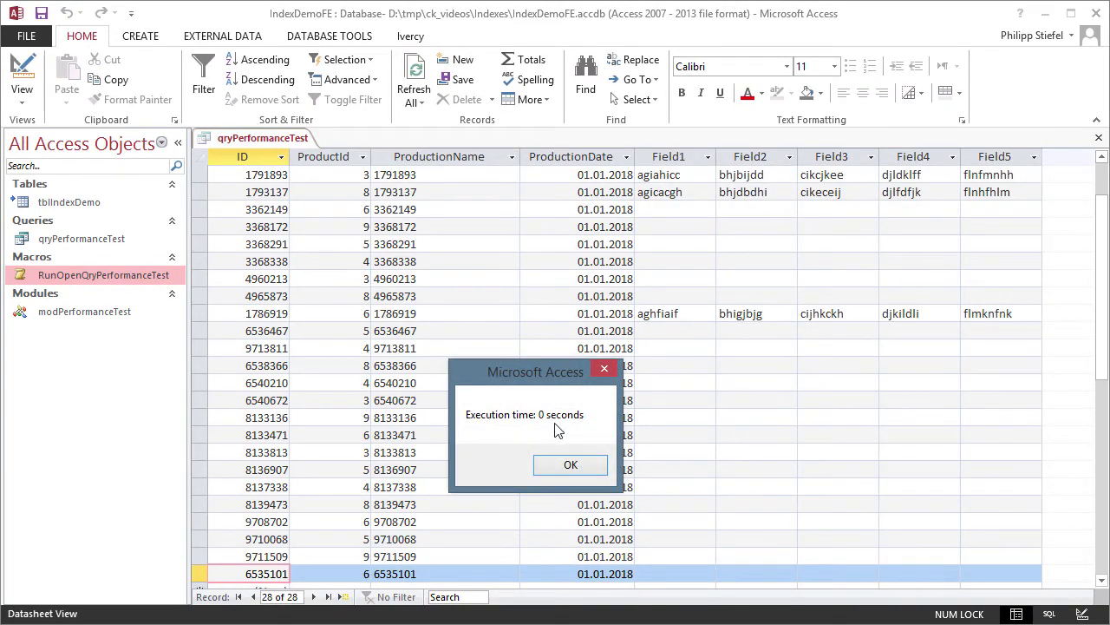
pyautogui.moveTo(532, 379); pyautogui.dragTo(489, 320)
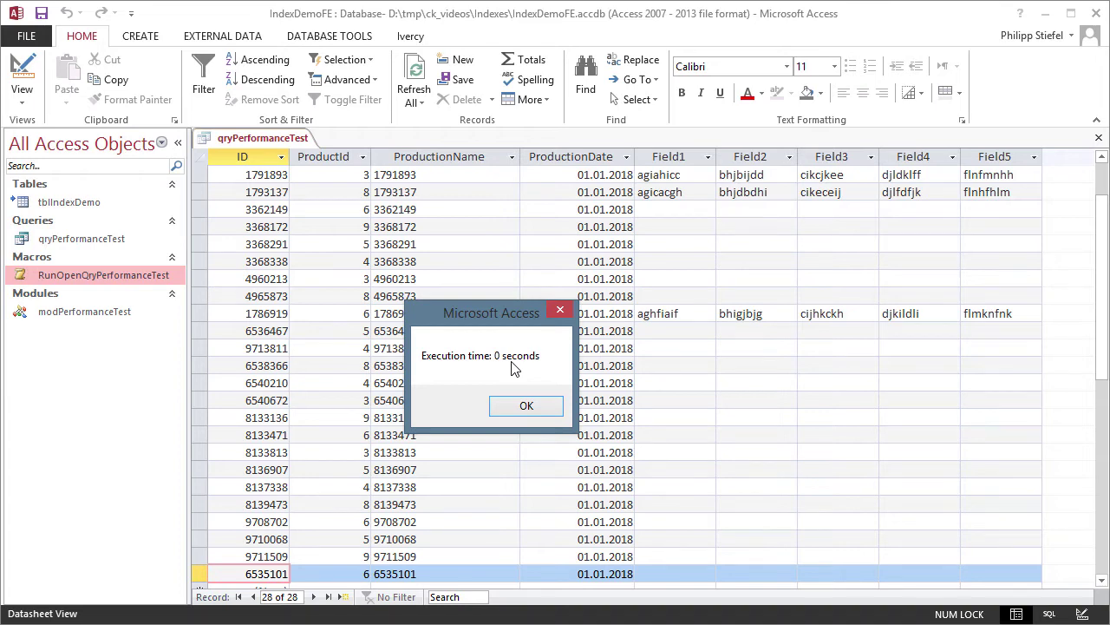
pyautogui.click(512, 413)
# Step: Open qryPerformanceTest in Design View, enlarge the table pane, and examine the ProductionDate and ProductId criteria
pyautogui.rightClick(250, 146)
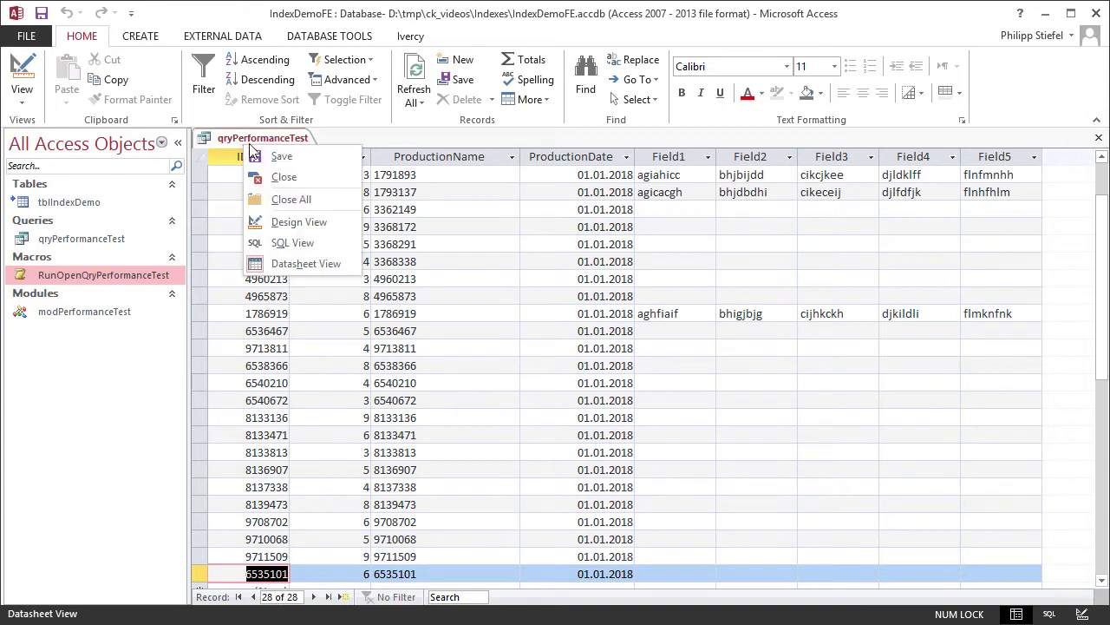
pyautogui.click(279, 222)
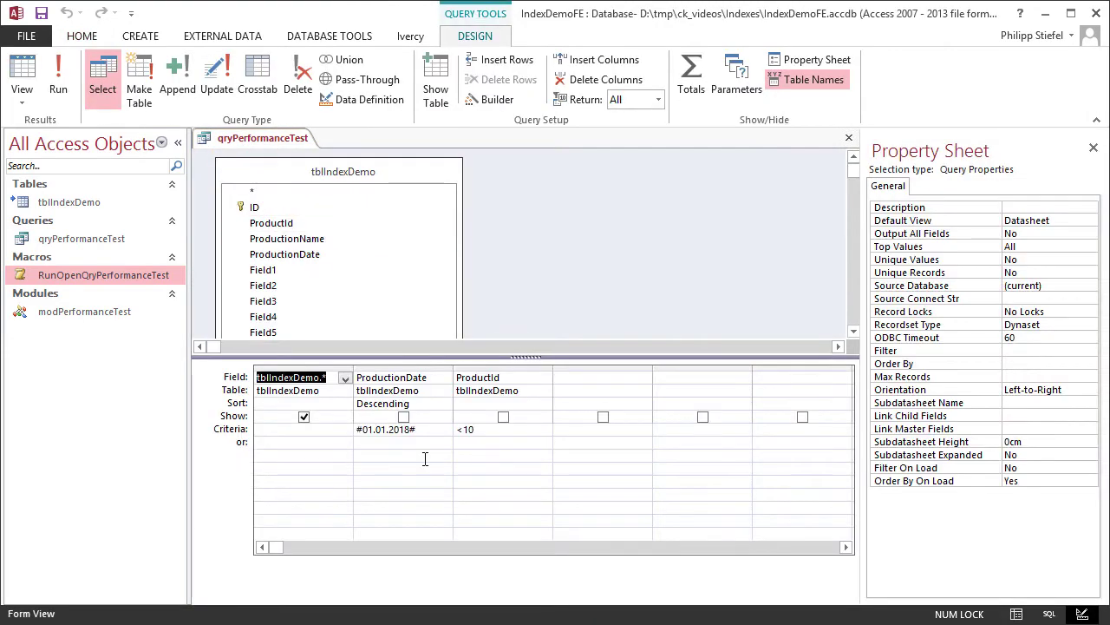
pyautogui.moveTo(413, 354); pyautogui.dragTo(417, 401)
pyautogui.click(412, 413)
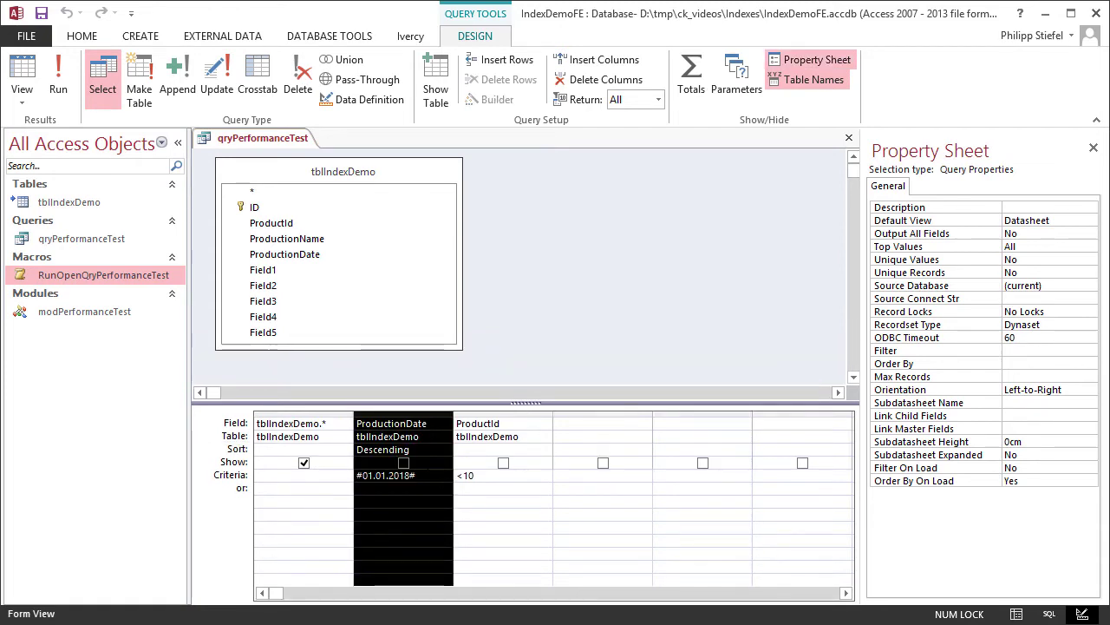
pyautogui.click(491, 477)
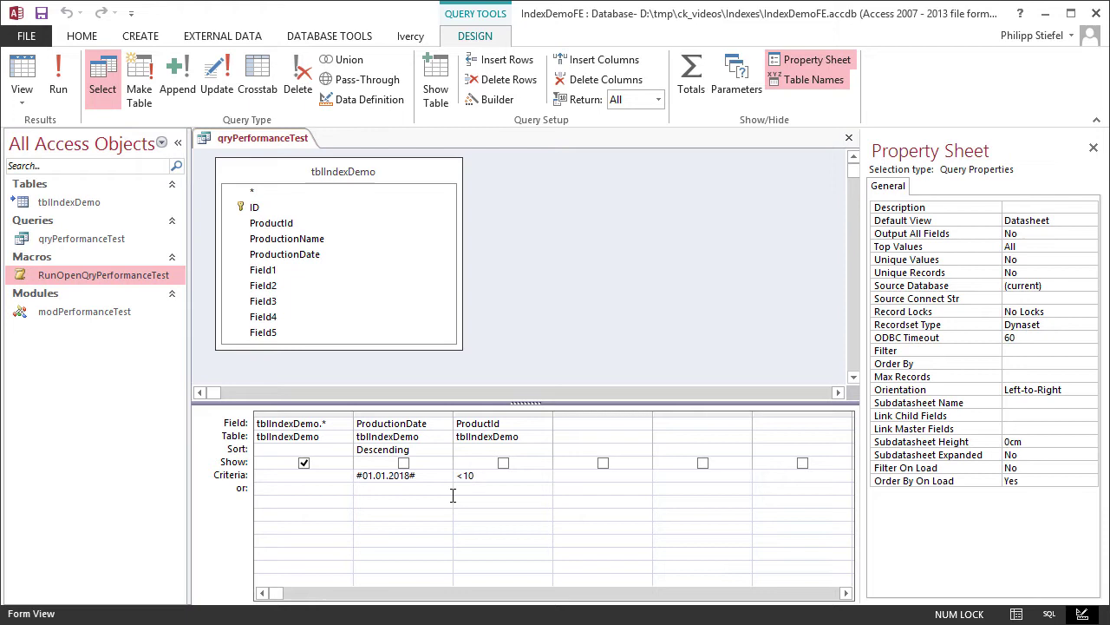
# Step: Switch to File Explorer and open IndexesDemo.accdb from C:\TEMP\IndexDemo with Microsoft Access
pyautogui.press('Return')
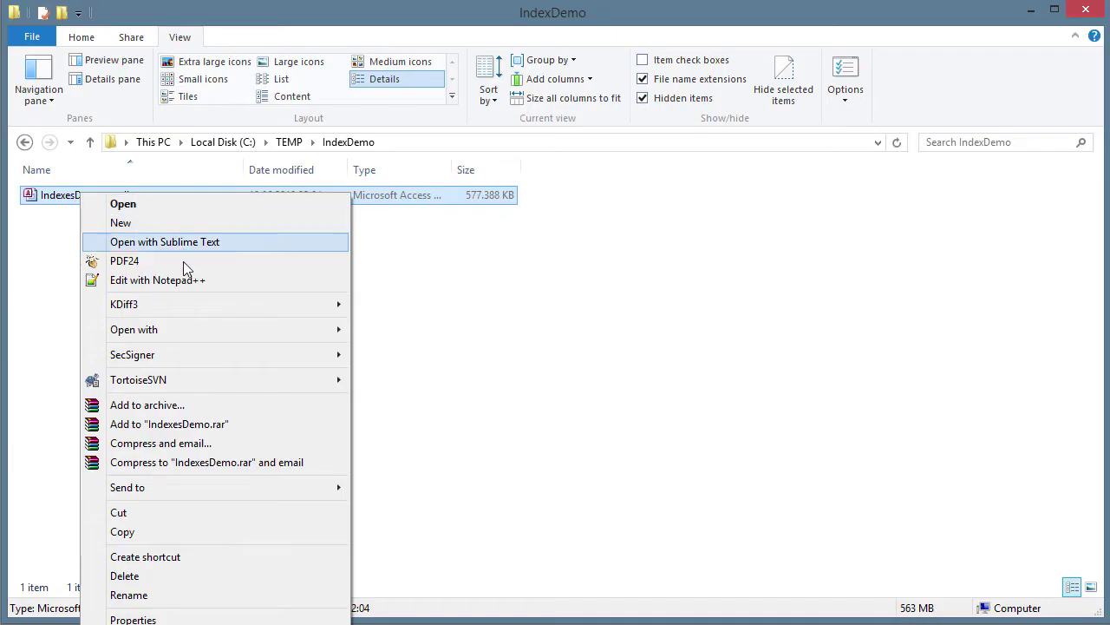
pyautogui.moveTo(174, 330)
pyautogui.click(416, 348)
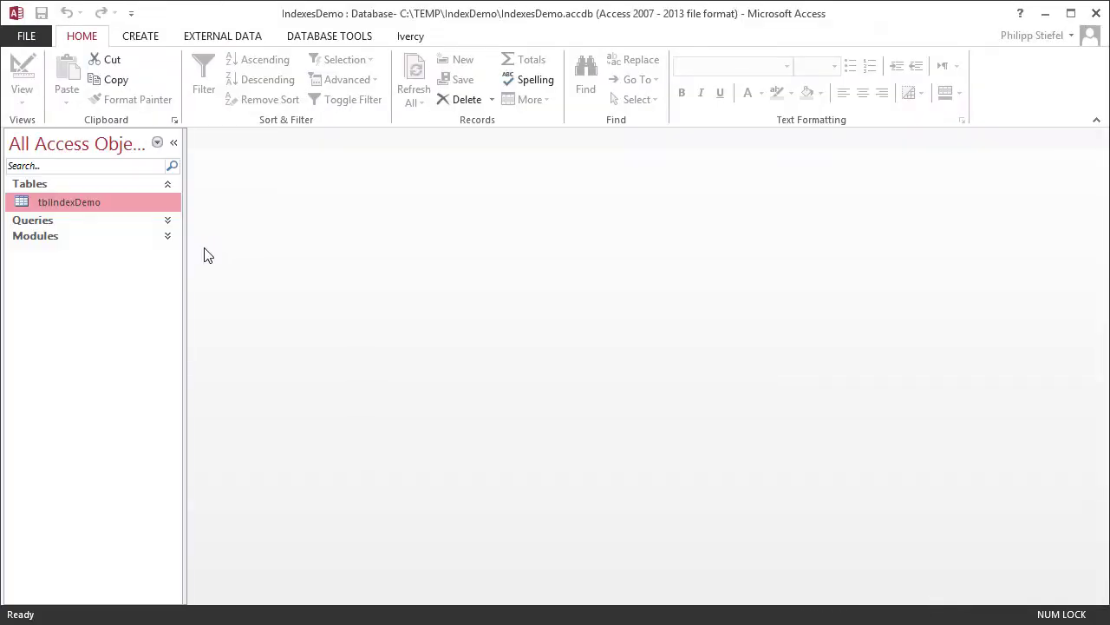
# Step: Open tblIndexDemo in Design View and display its index list, widening the Index Name and Field Name columns
pyautogui.rightClick(102, 206)
pyautogui.click(130, 240)
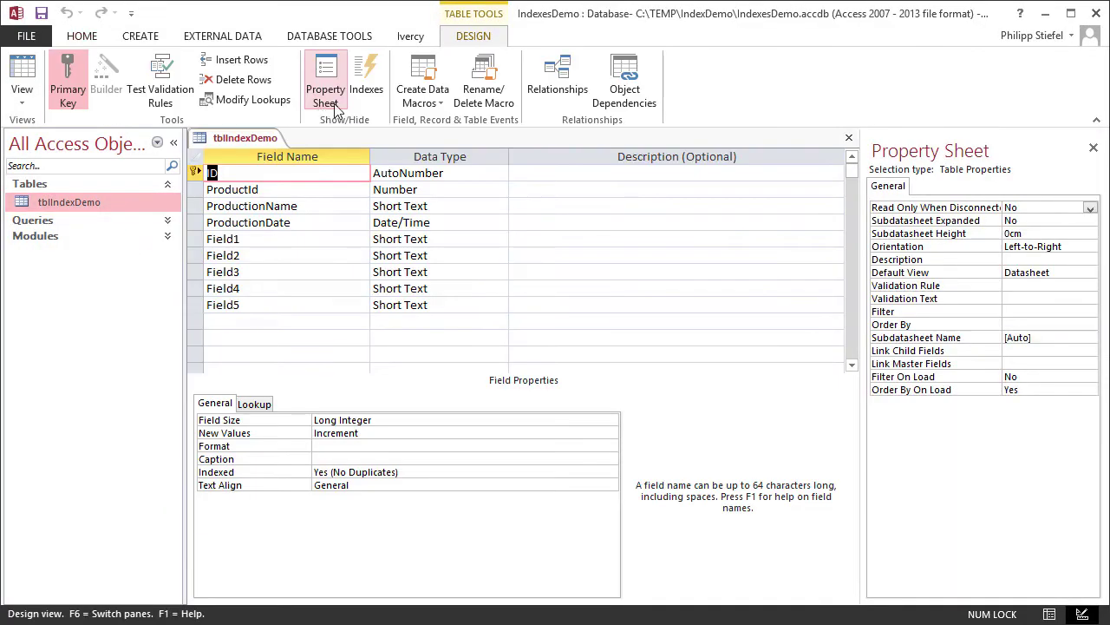
pyautogui.click(366, 82)
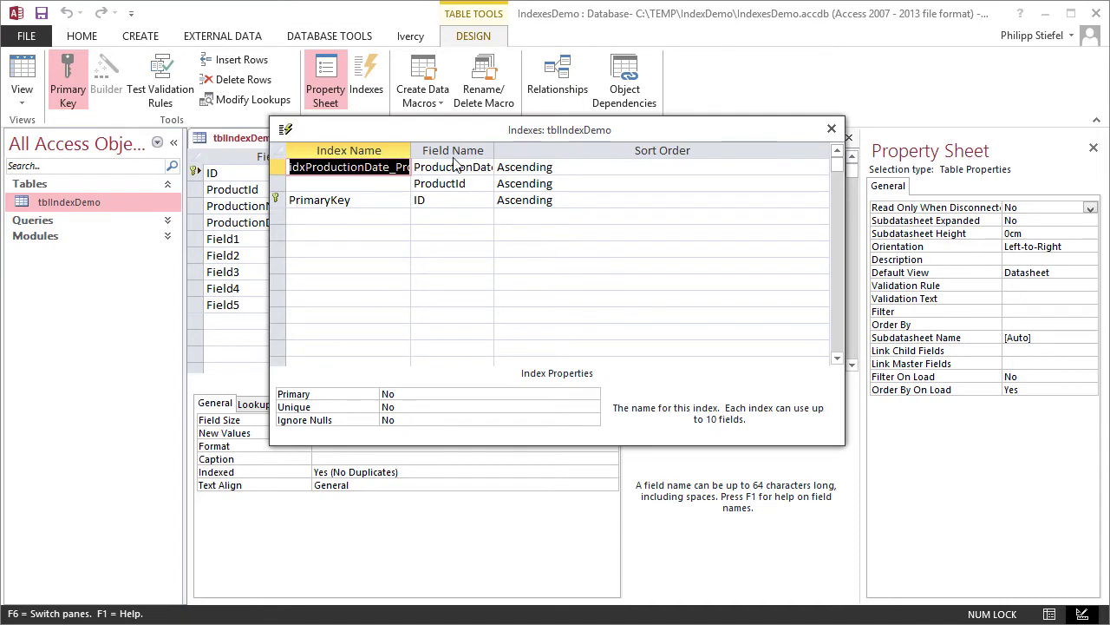
pyautogui.moveTo(411, 151); pyautogui.dragTo(476, 148)
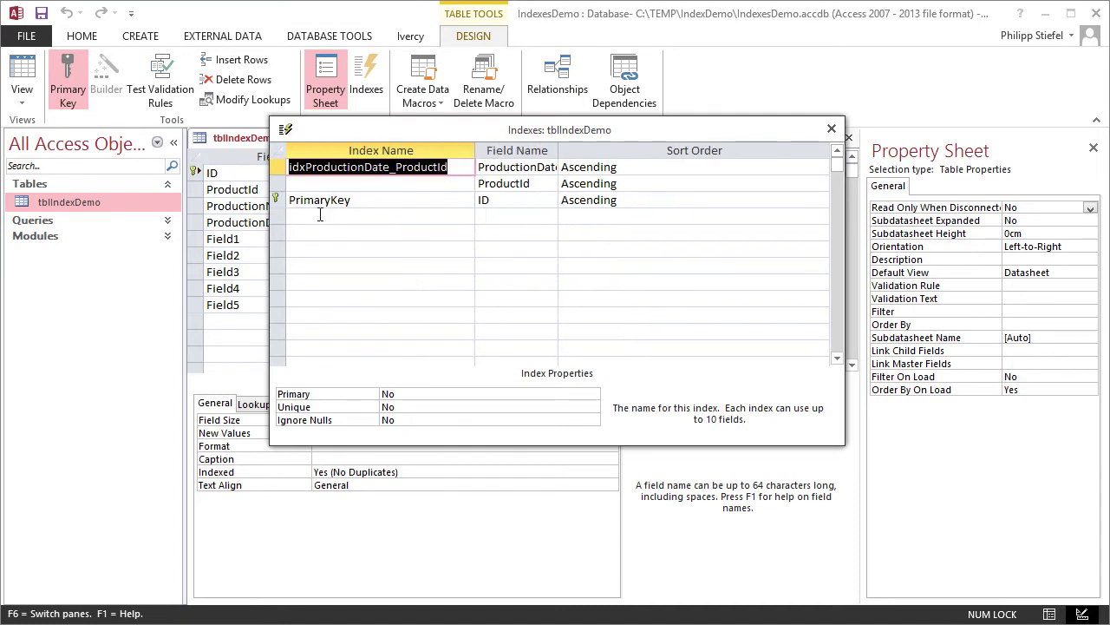
pyautogui.moveTo(560, 149); pyautogui.dragTo(699, 149)
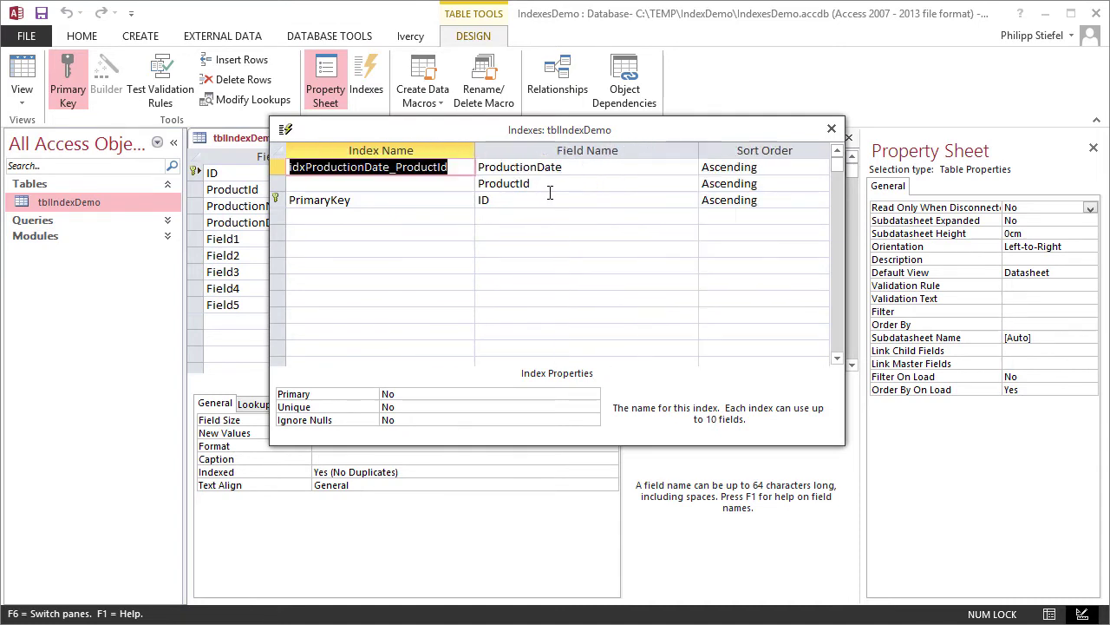
# Step: Examine the order of the ProductionDate and ProductId fields in the idxProductionDate_ProductId index of tblIndexDemo
pyautogui.click(586, 170)
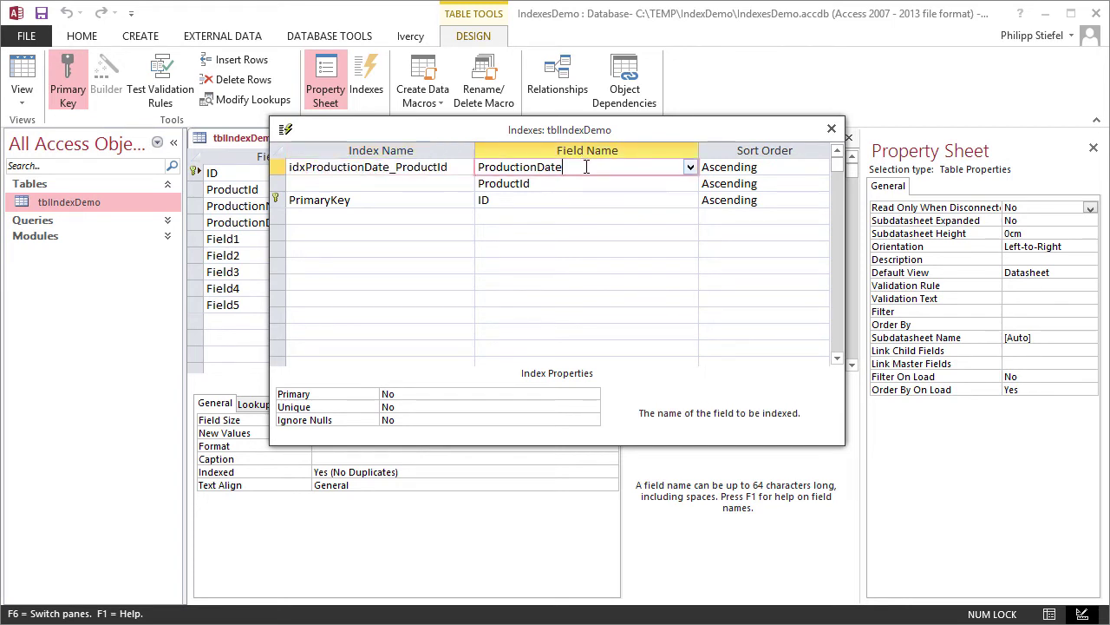
pyautogui.moveTo(586, 166); pyautogui.dragTo(475, 169)
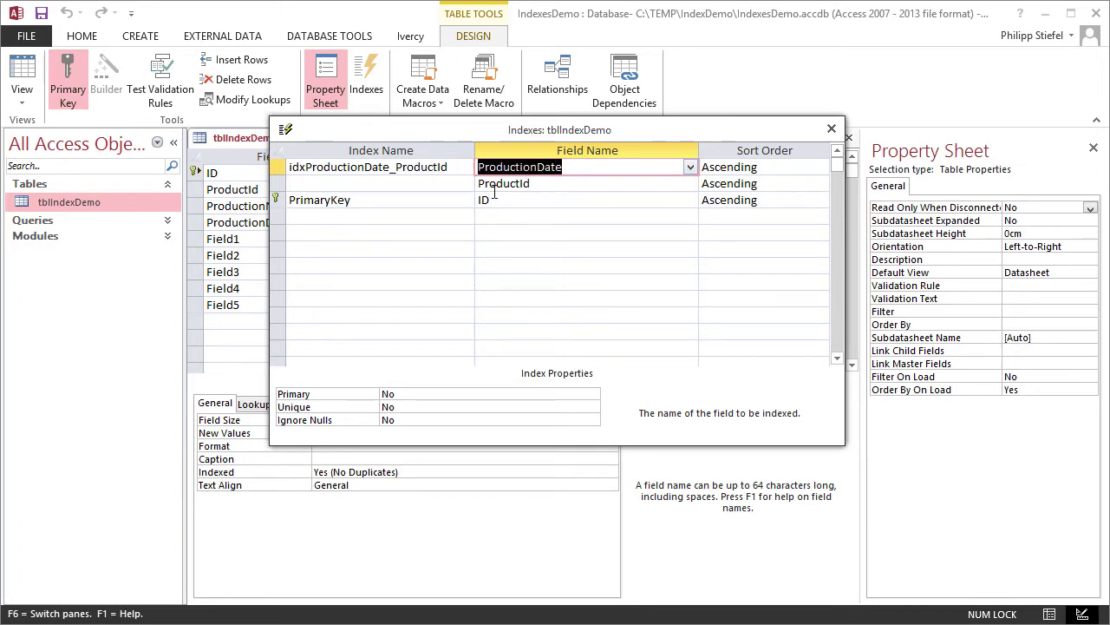
pyautogui.click(543, 183)
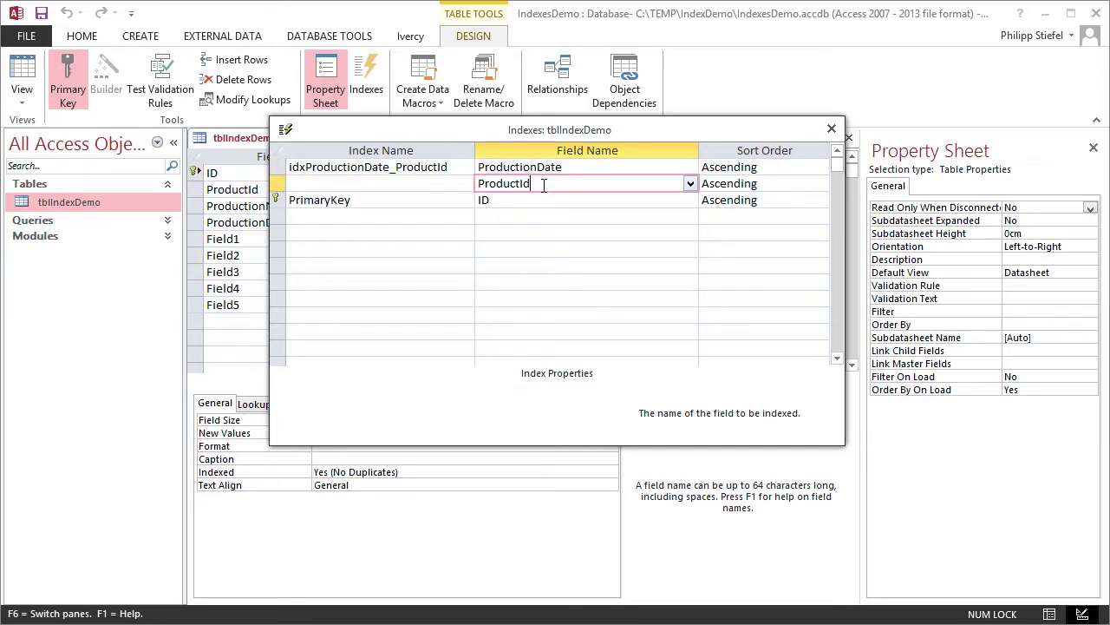
pyautogui.moveTo(543, 183); pyautogui.dragTo(476, 183)
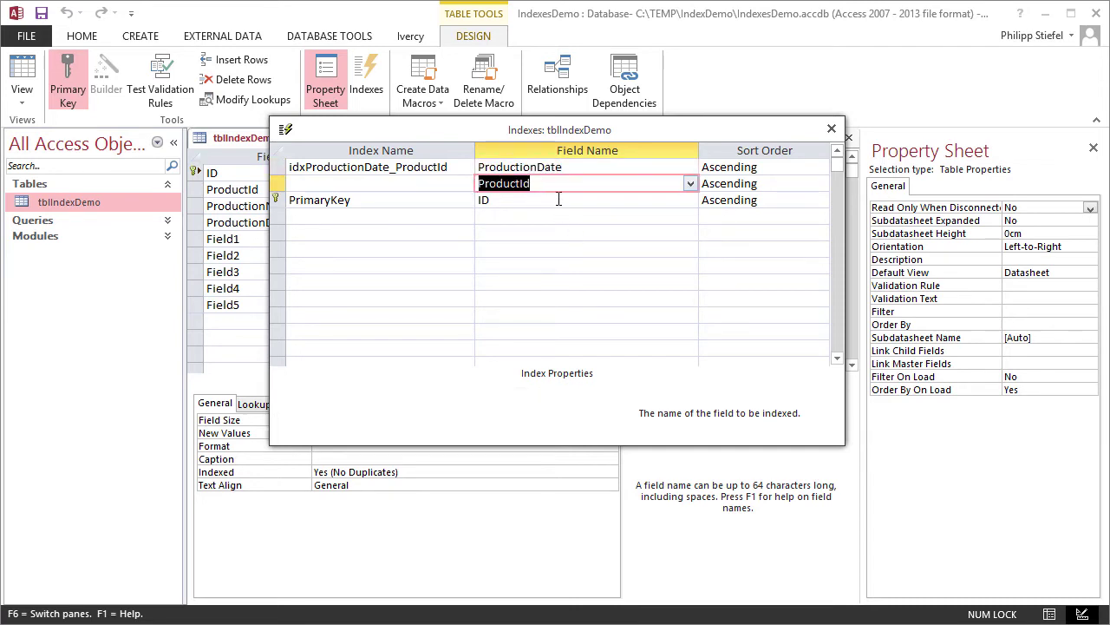
pyautogui.click(576, 180)
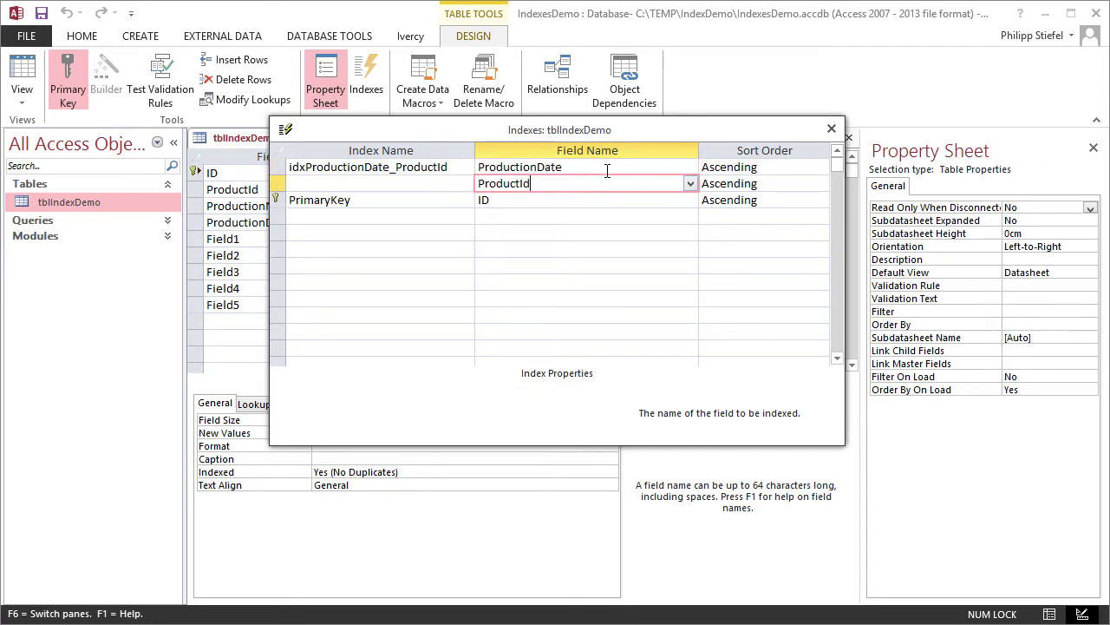
pyautogui.click(599, 167)
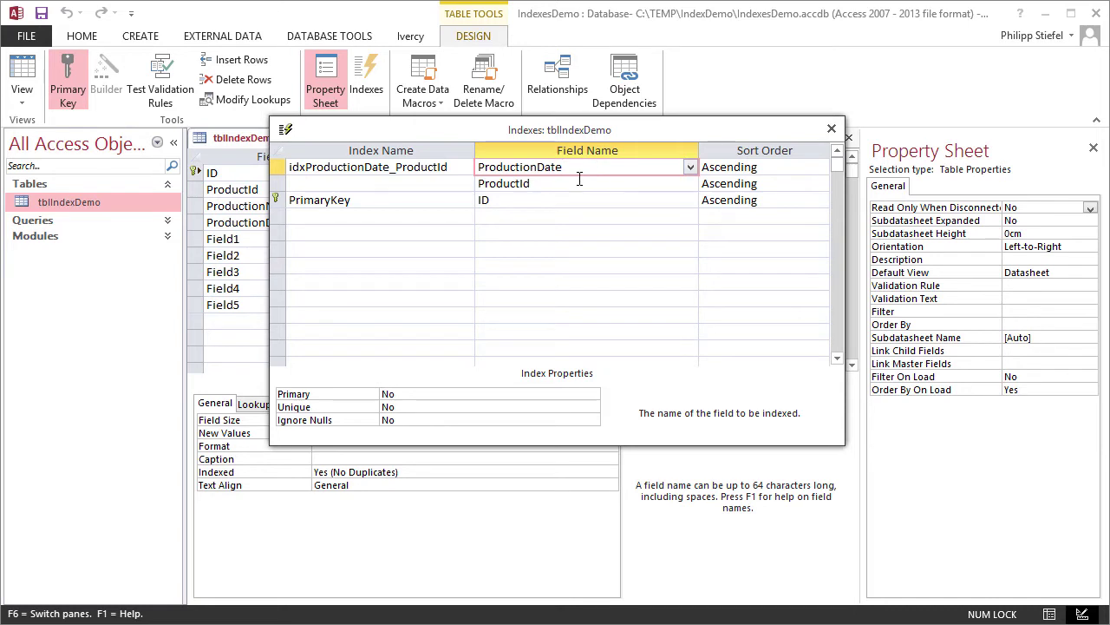
pyautogui.click(579, 183)
pyautogui.doubleClick(562, 183)
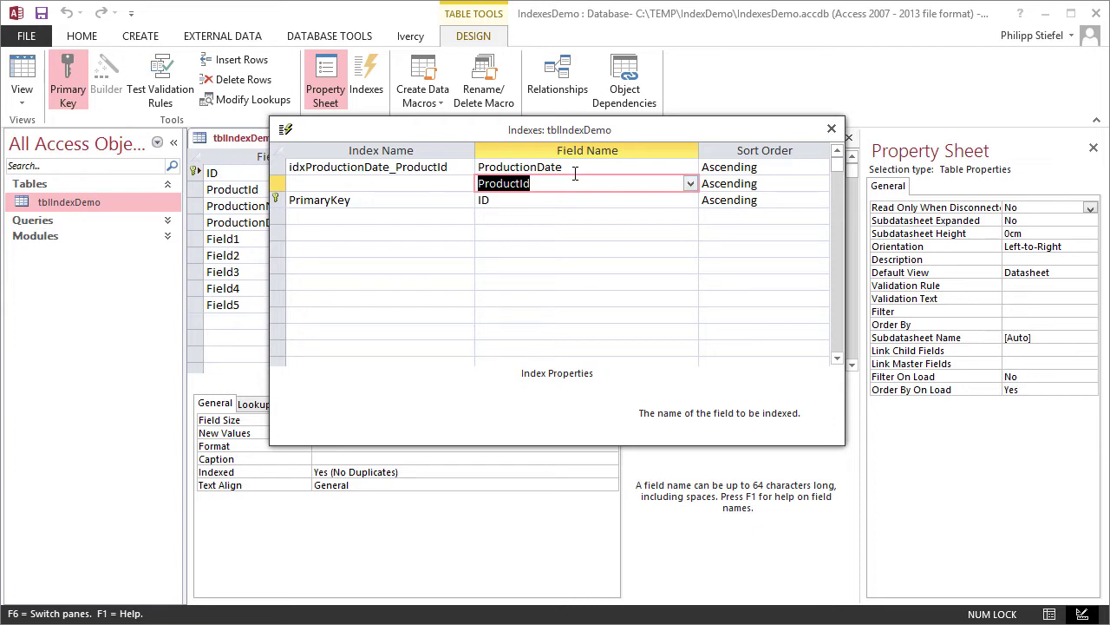
pyautogui.click(580, 170)
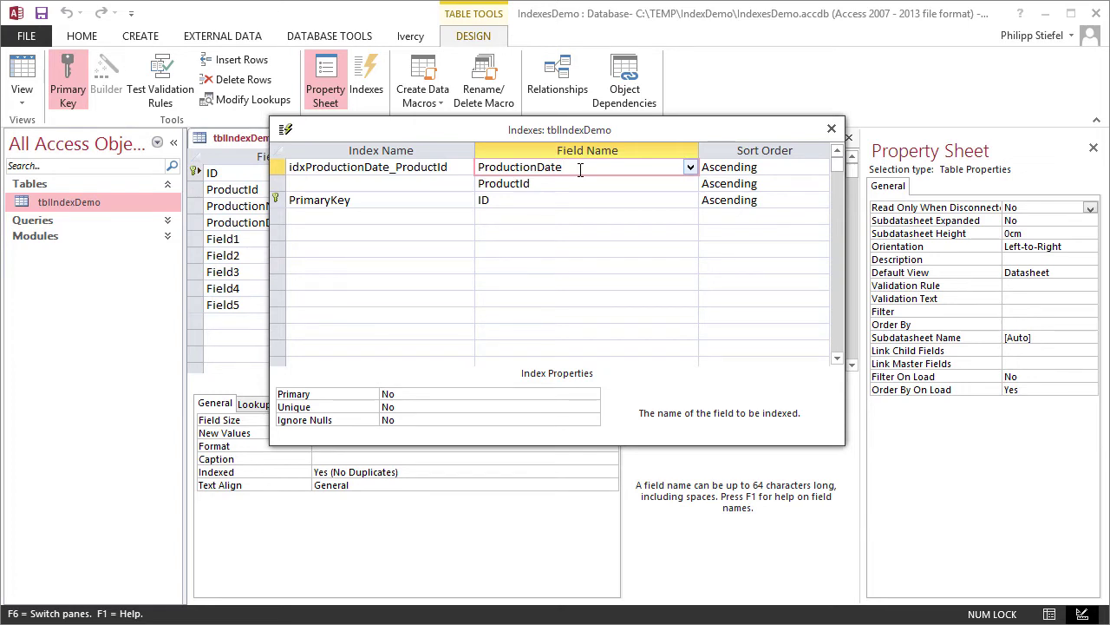
pyautogui.moveTo(560, 167); pyautogui.dragTo(463, 165)
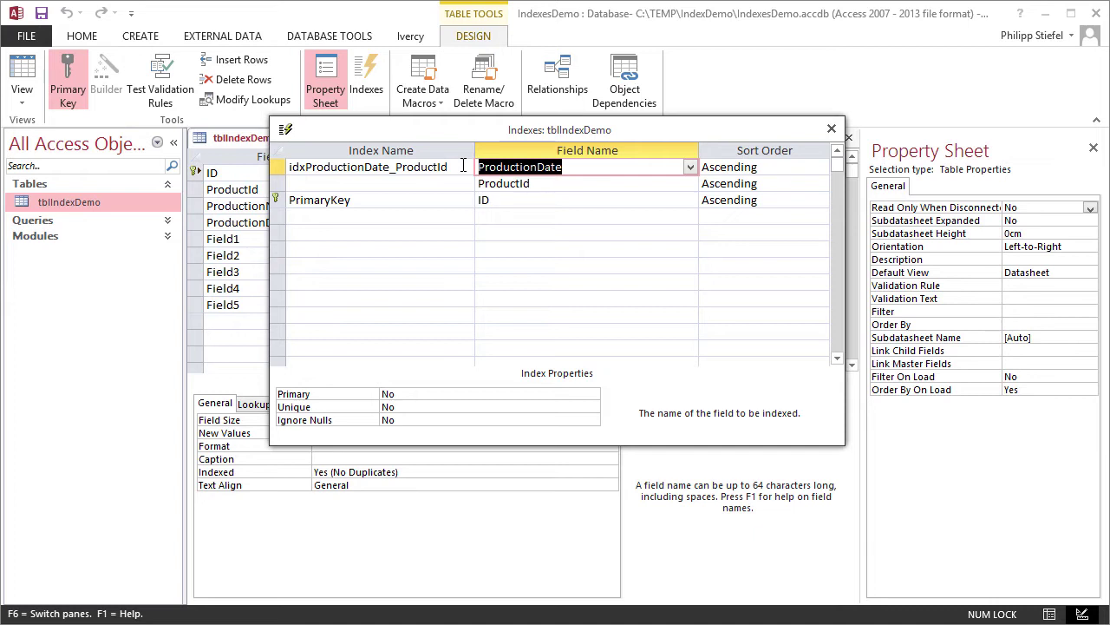
pyautogui.click(544, 183)
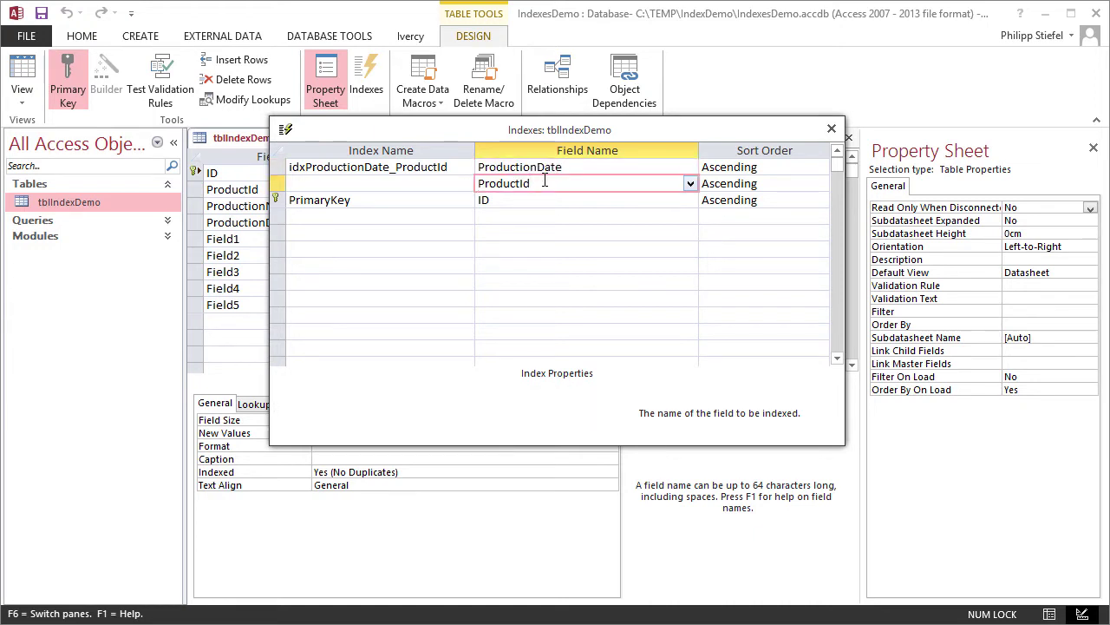
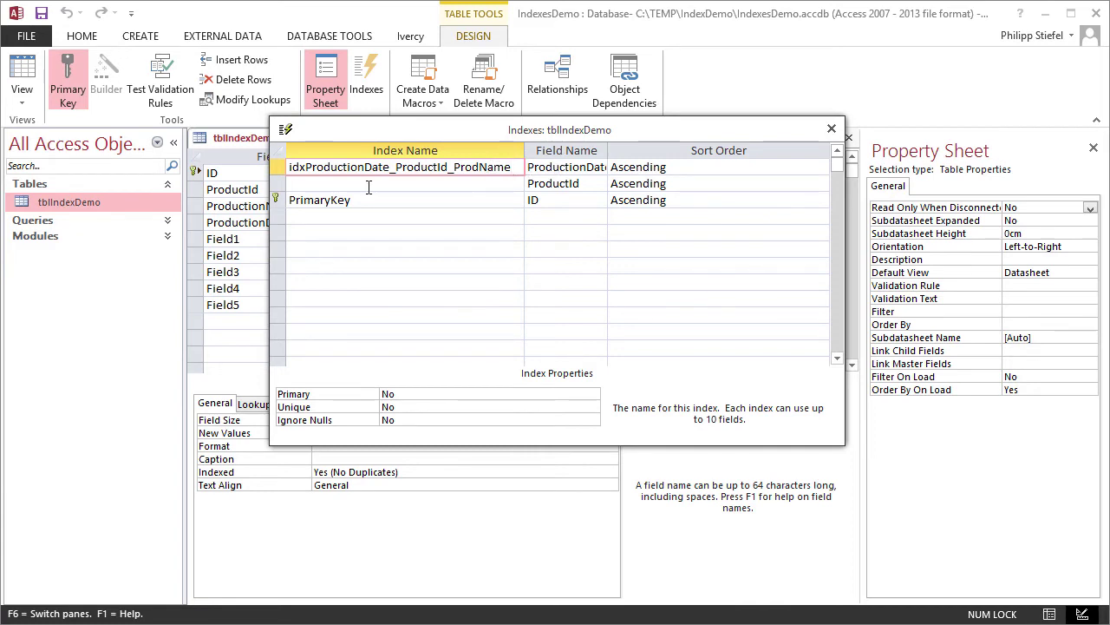
# Step: Insert a row above PrimaryKey, add ProductionName as third field of the idxProductionDate_ProductId_ProdName index, and widen the Field Name column
pyautogui.click(279, 186)
pyautogui.rightClick(279, 185)
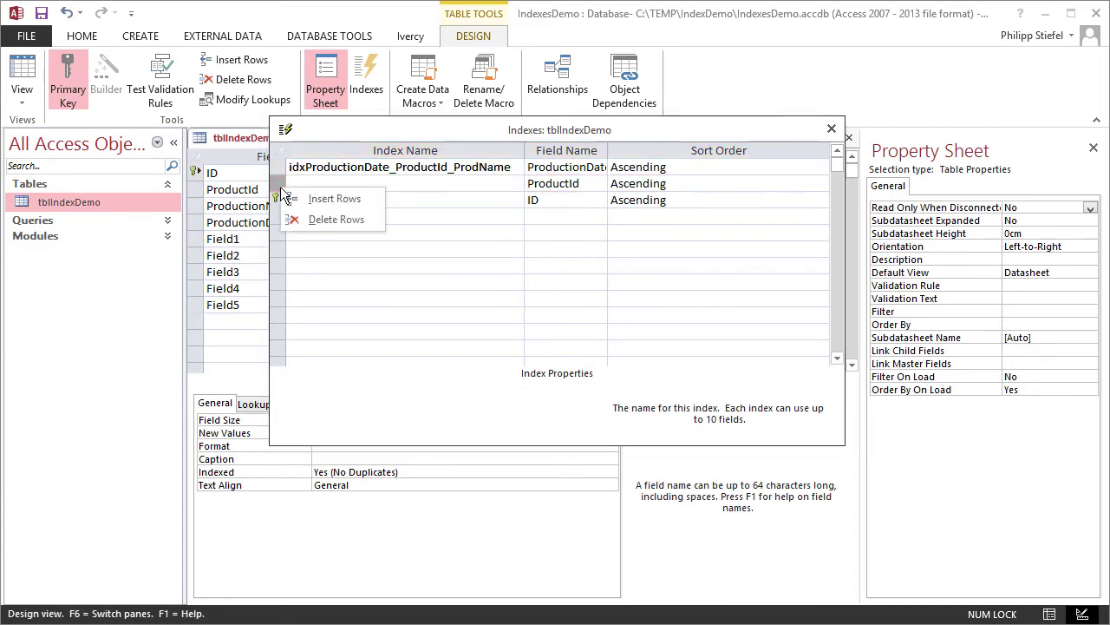
pyautogui.click(293, 199)
pyautogui.click(281, 199)
pyautogui.moveTo(281, 198); pyautogui.dragTo(282, 186)
pyautogui.click(562, 201)
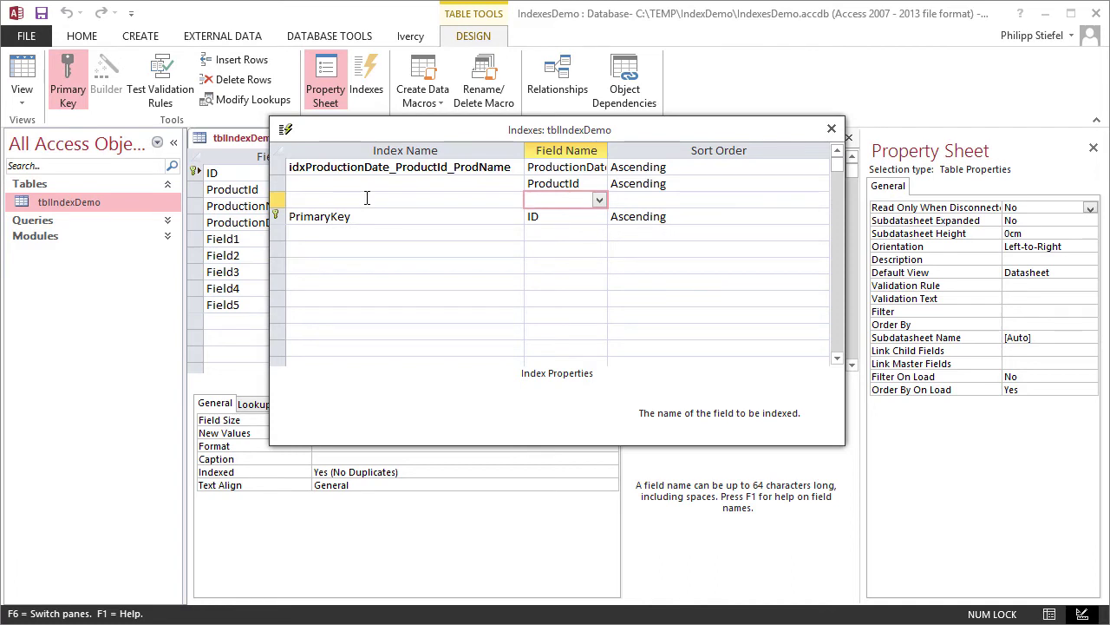
pyautogui.click(602, 205)
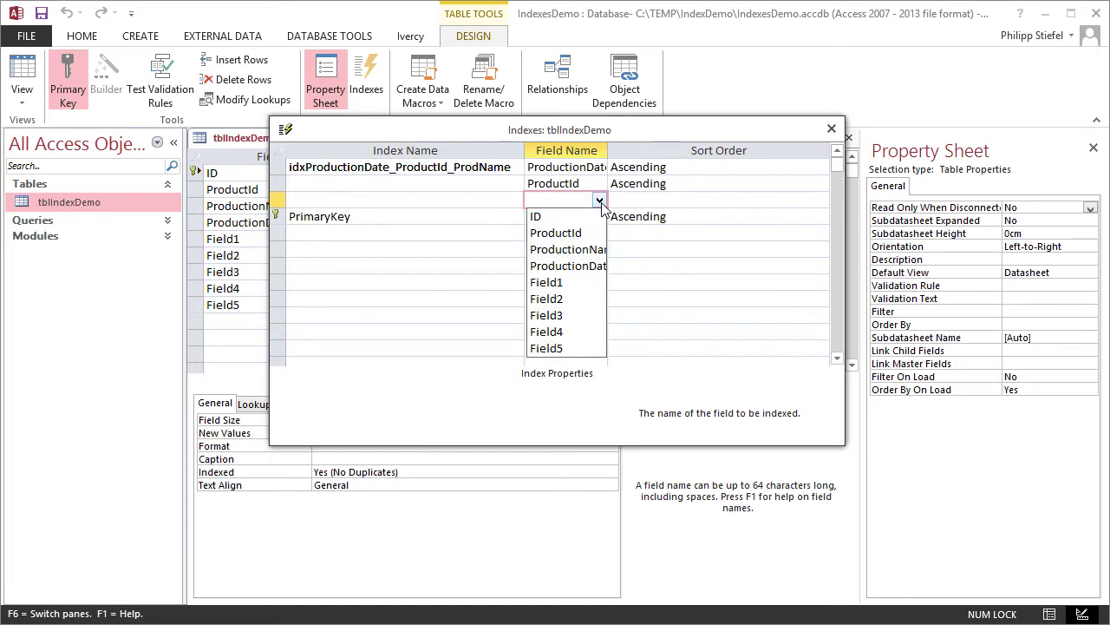
pyautogui.click(568, 249)
pyautogui.moveTo(609, 151); pyautogui.dragTo(677, 150)
pyautogui.click(602, 200)
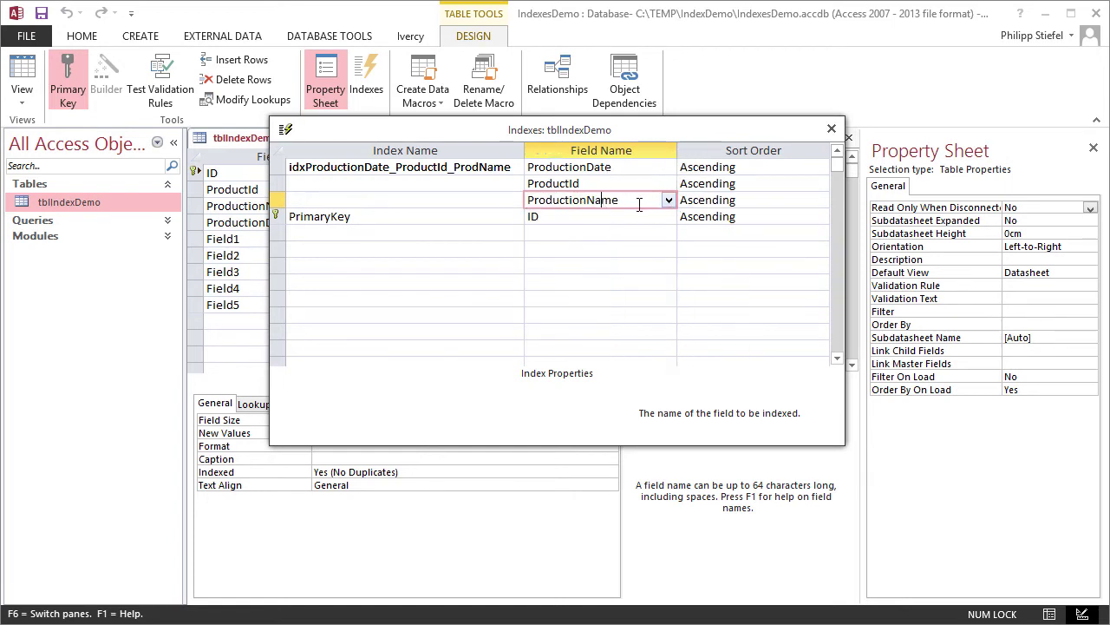
# Step: Make the idxProductionDate_ProductId_ProdName index unique, close the index list and save tblIndexDemo
pyautogui.click(475, 167)
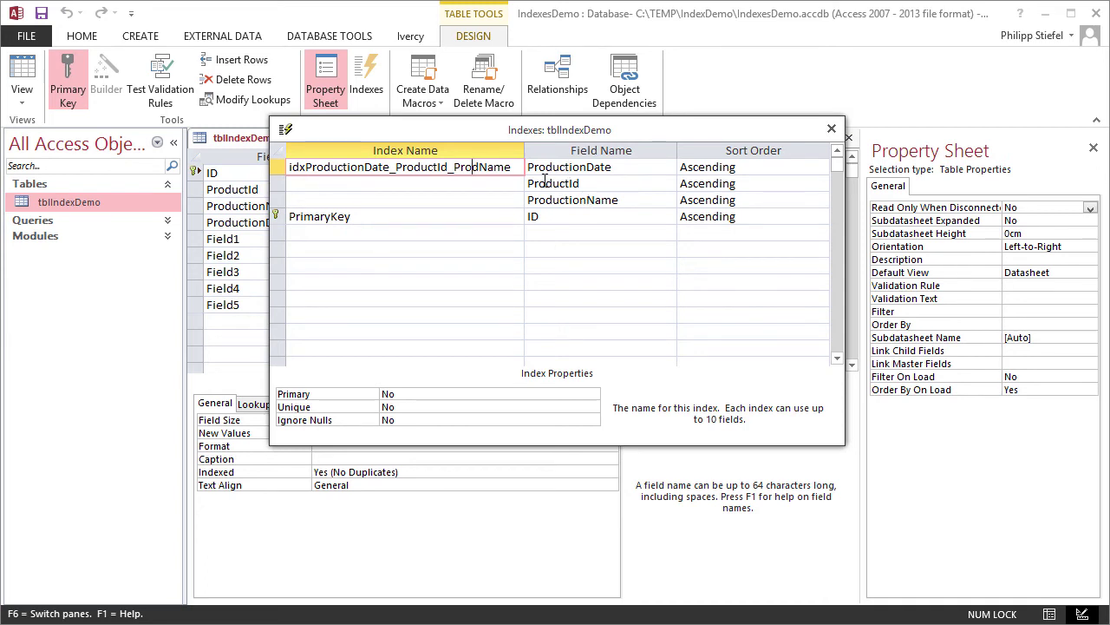
pyautogui.moveTo(275, 166); pyautogui.dragTo(275, 200)
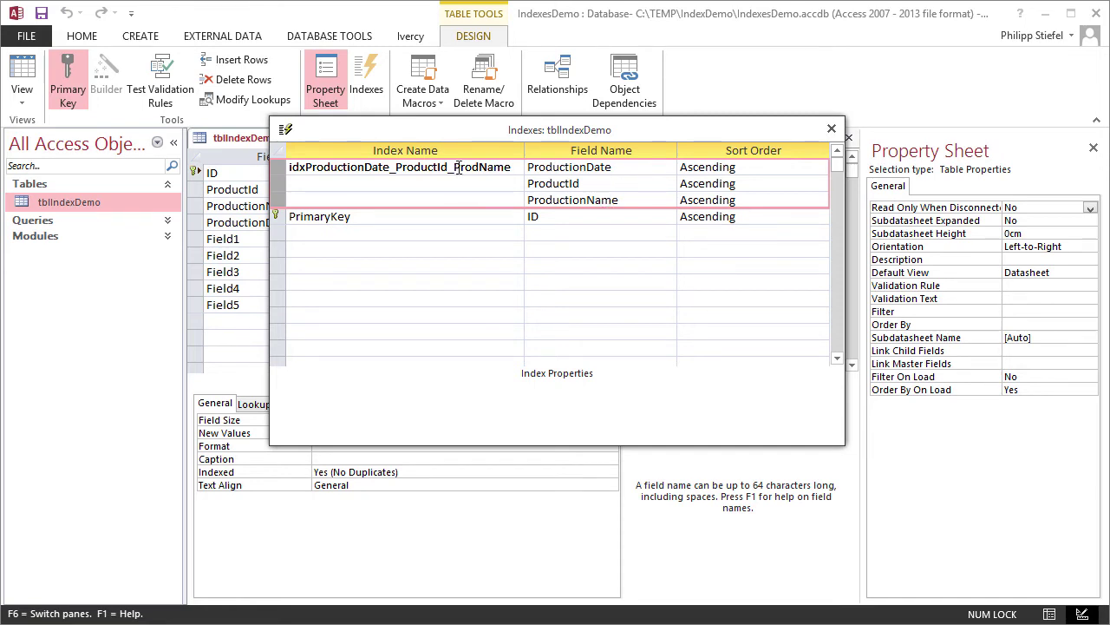
pyautogui.click(456, 167)
pyautogui.click(447, 409)
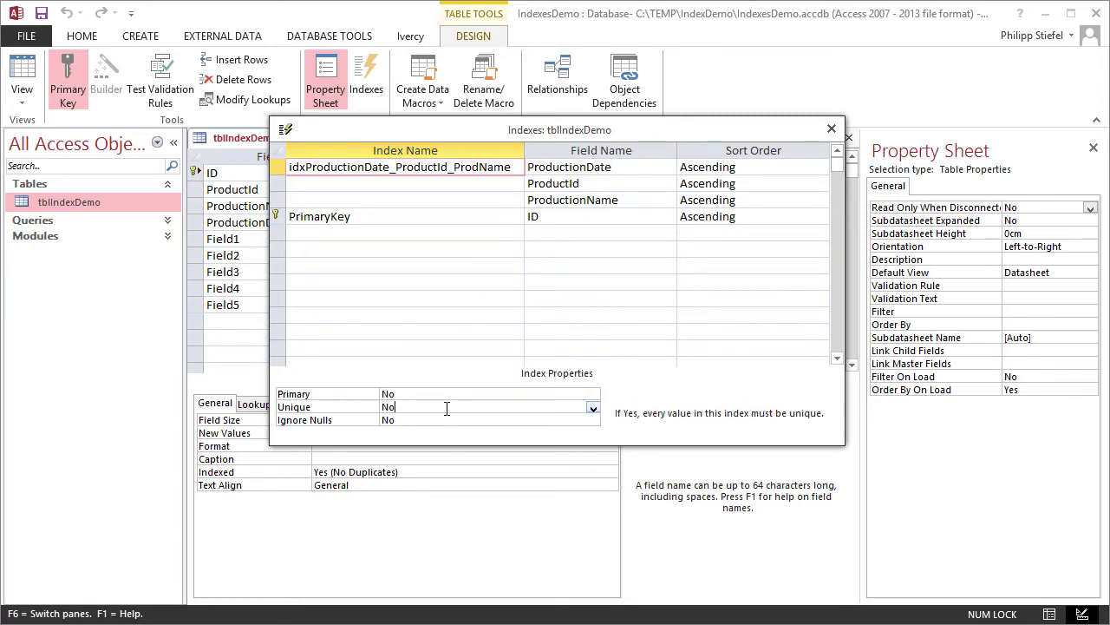
pyautogui.click(593, 412)
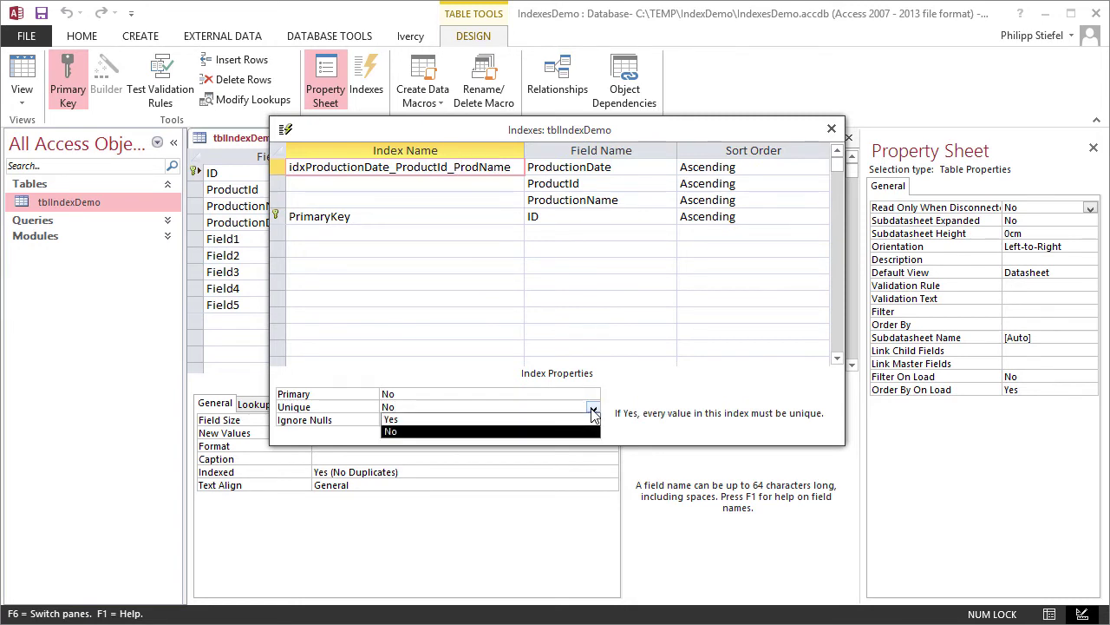
pyautogui.click(400, 421)
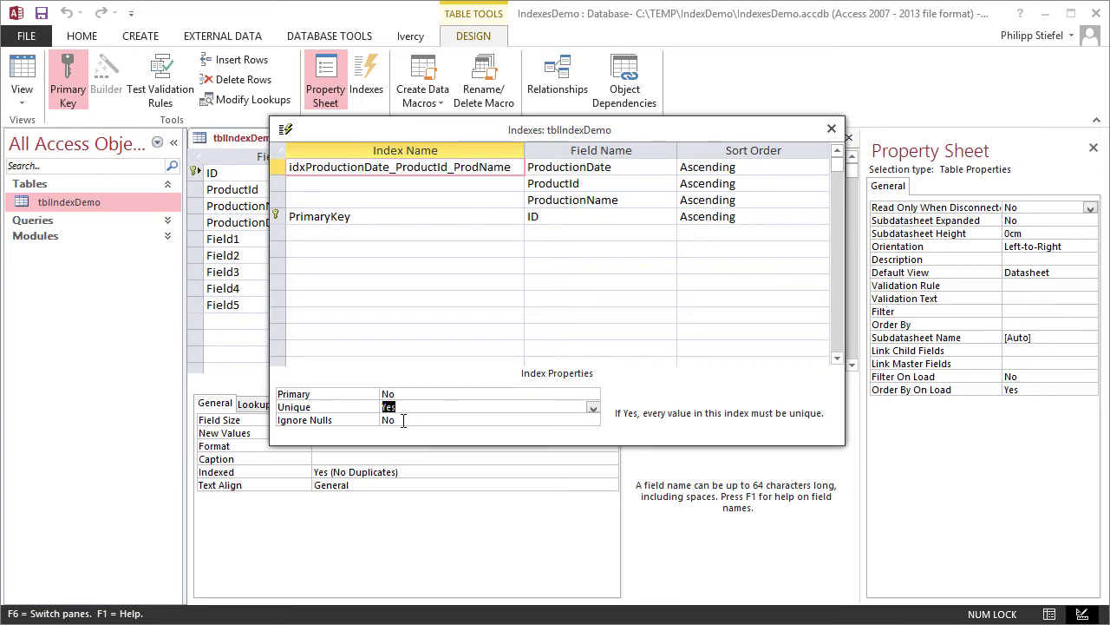
pyautogui.click(411, 420)
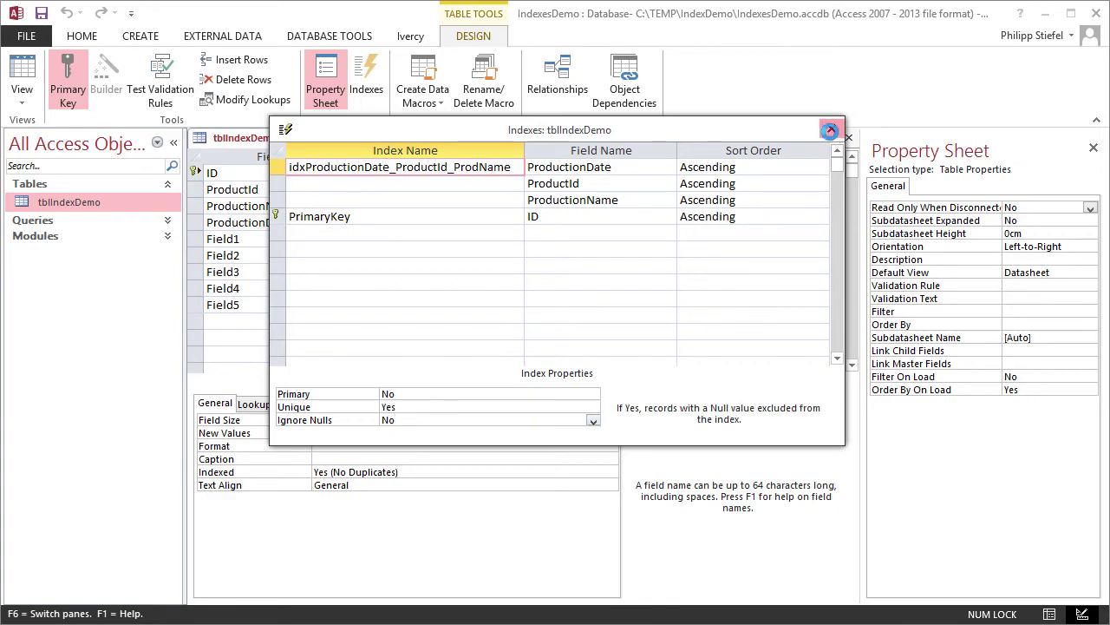
pyautogui.click(831, 130)
pyautogui.click(42, 14)
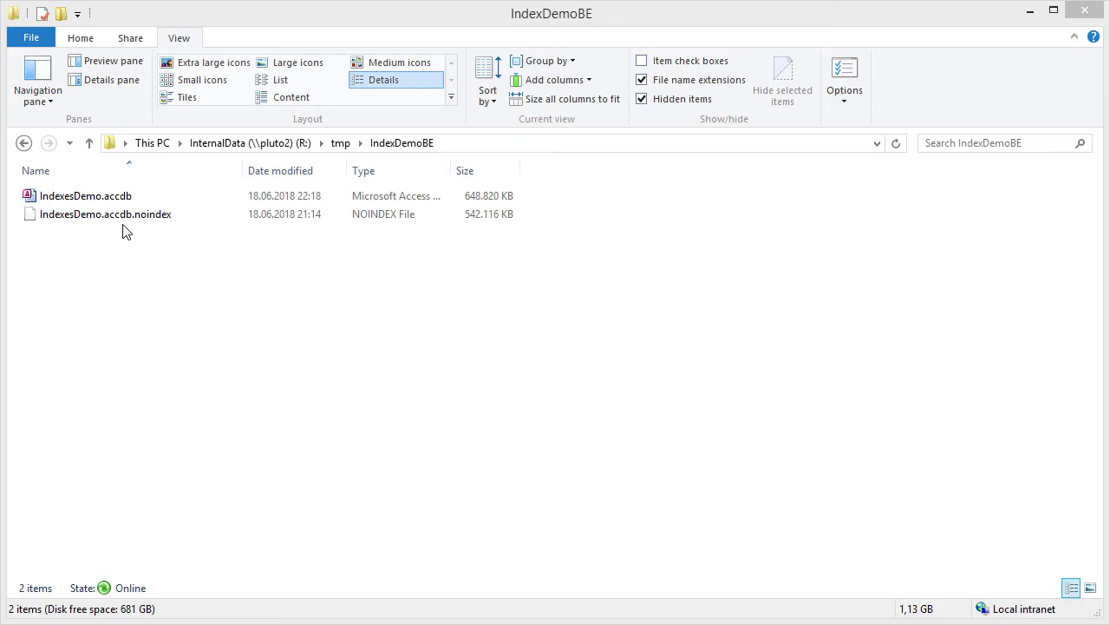
# Step: In File Explorer, compare the file sizes of IndexesDemo.accdb and IndexesDemo.accdb.noindex in the IndexDemoBE folder
pyautogui.click(122, 202)
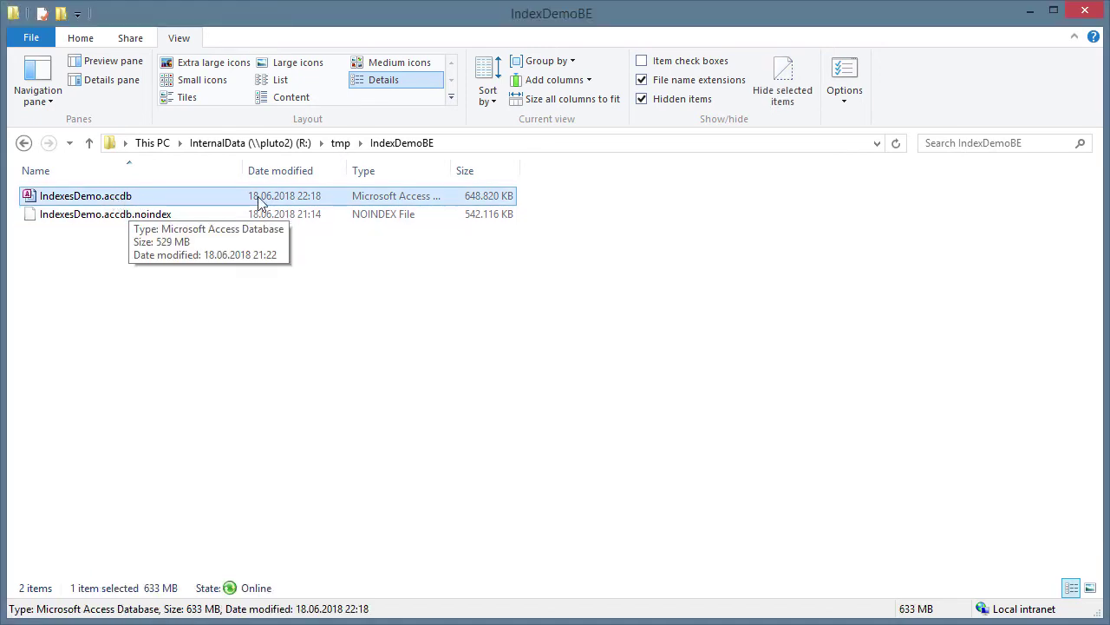
pyautogui.click(505, 215)
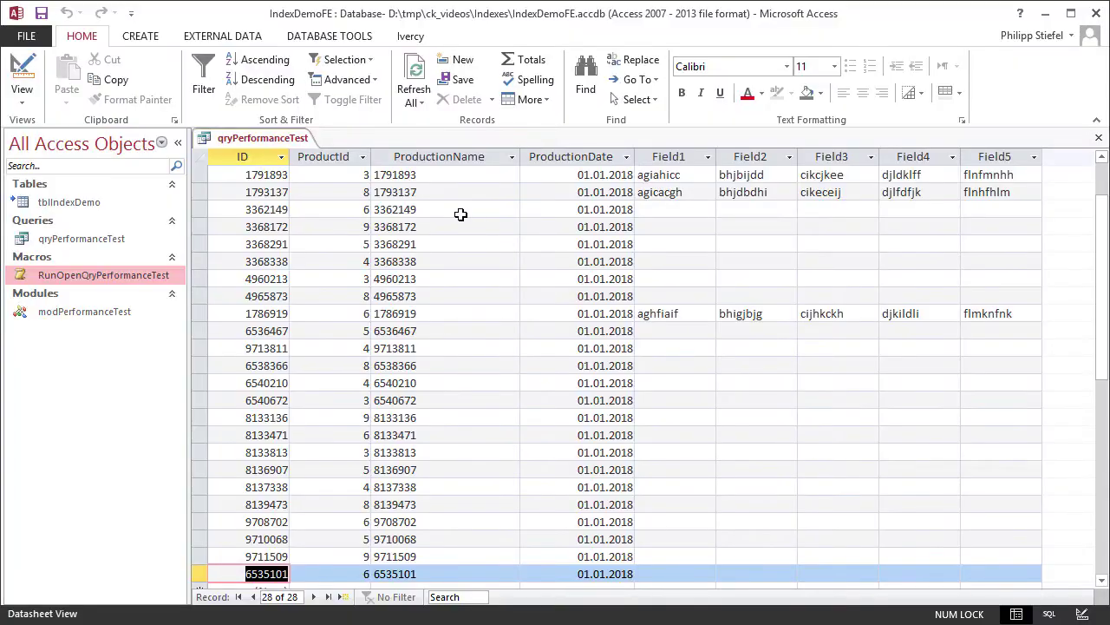
# Step: In qryPerformanceTest, set ProductId to 3 for the record with ID 1793137 and try to save its ProductionName as 1791893
pyautogui.moveTo(362, 192); pyautogui.dragTo(384, 192)
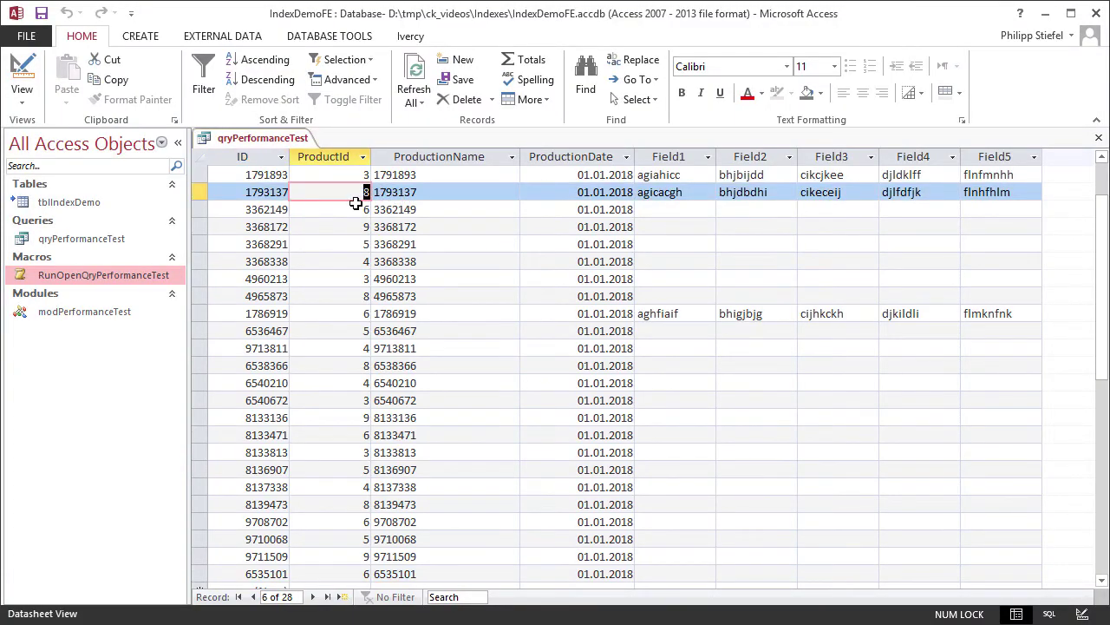
pyautogui.click(442, 174)
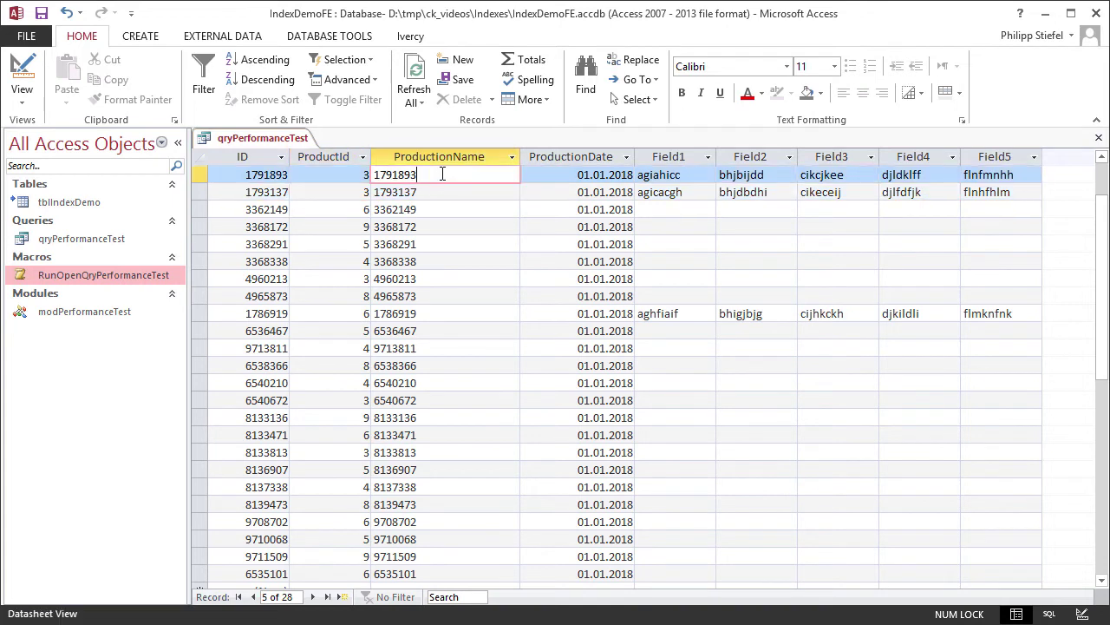
pyautogui.moveTo(442, 174); pyautogui.dragTo(362, 192)
pyautogui.click(419, 191)
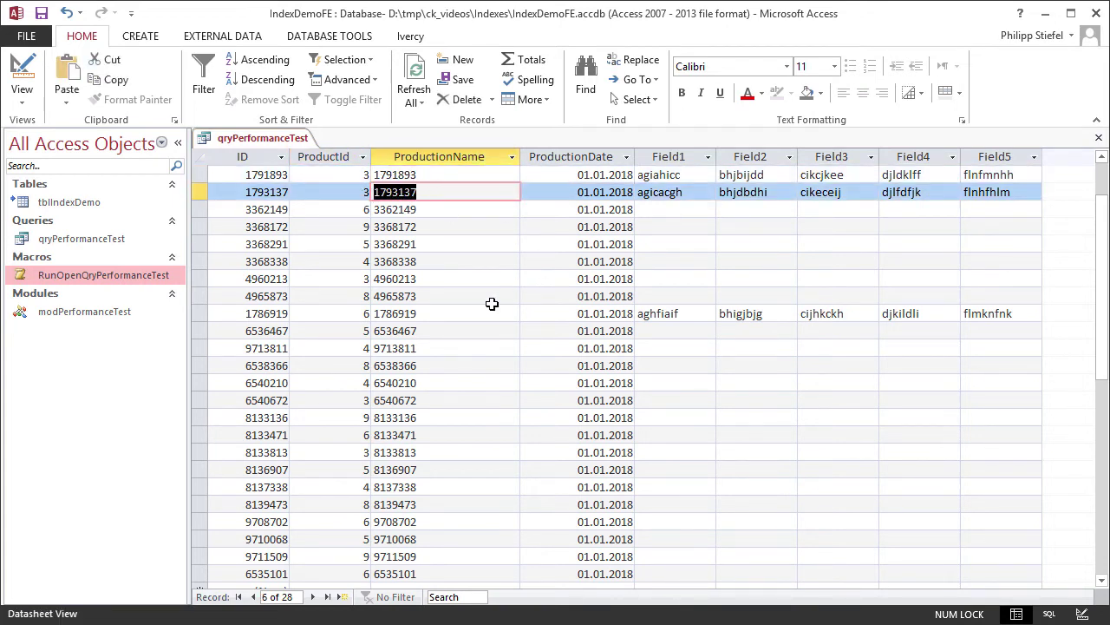
pyautogui.write('1791893')
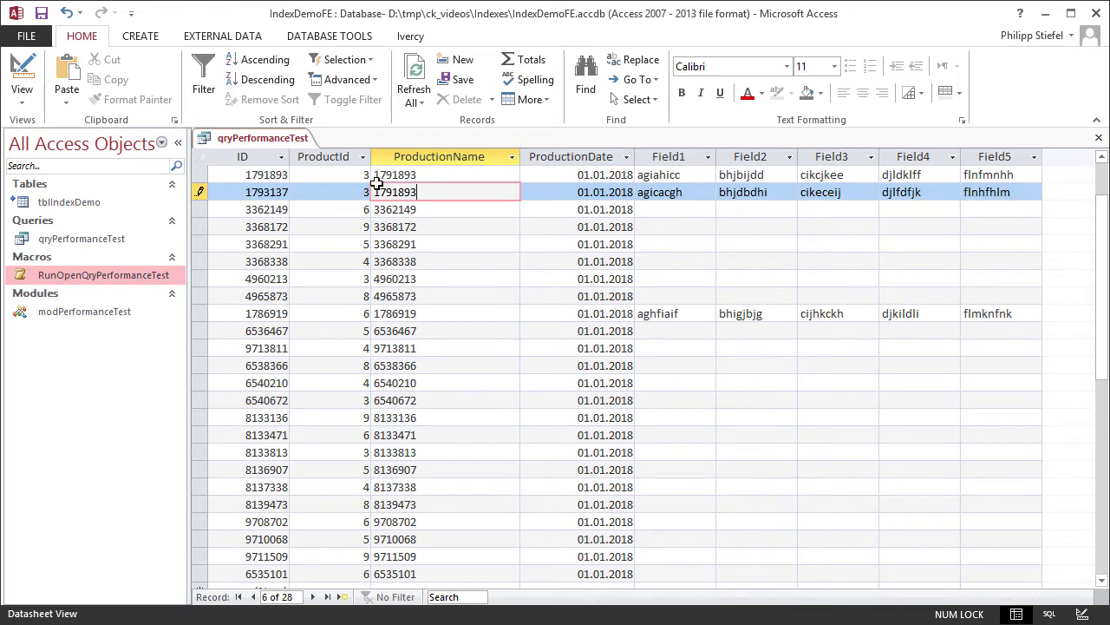
pyautogui.click(436, 211)
pyautogui.moveTo(431, 377); pyautogui.dragTo(468, 294)
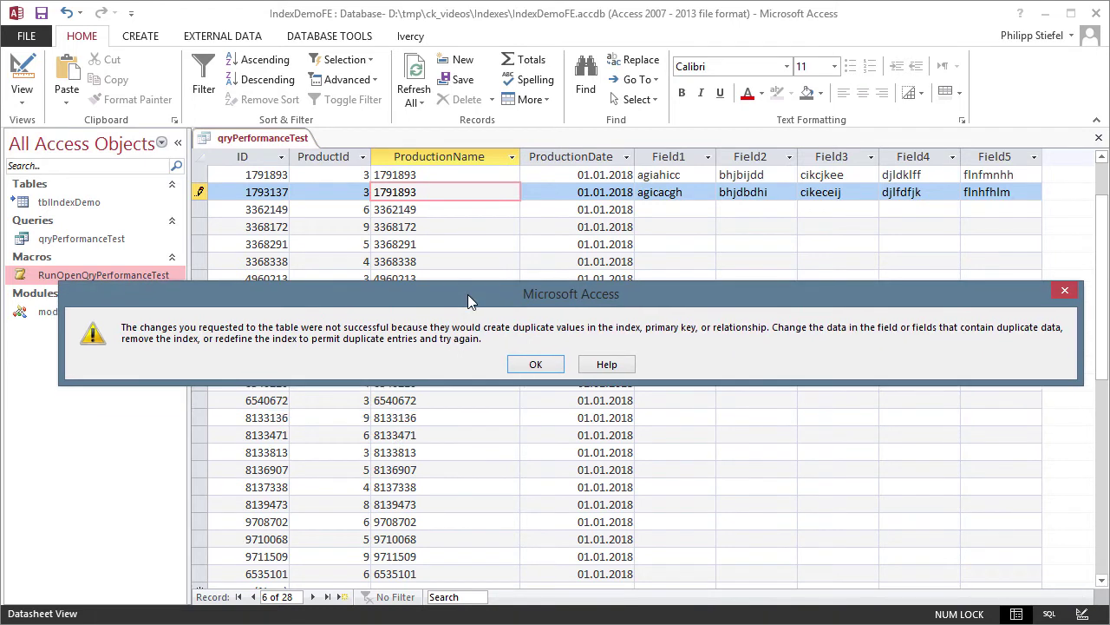
pyautogui.click(527, 365)
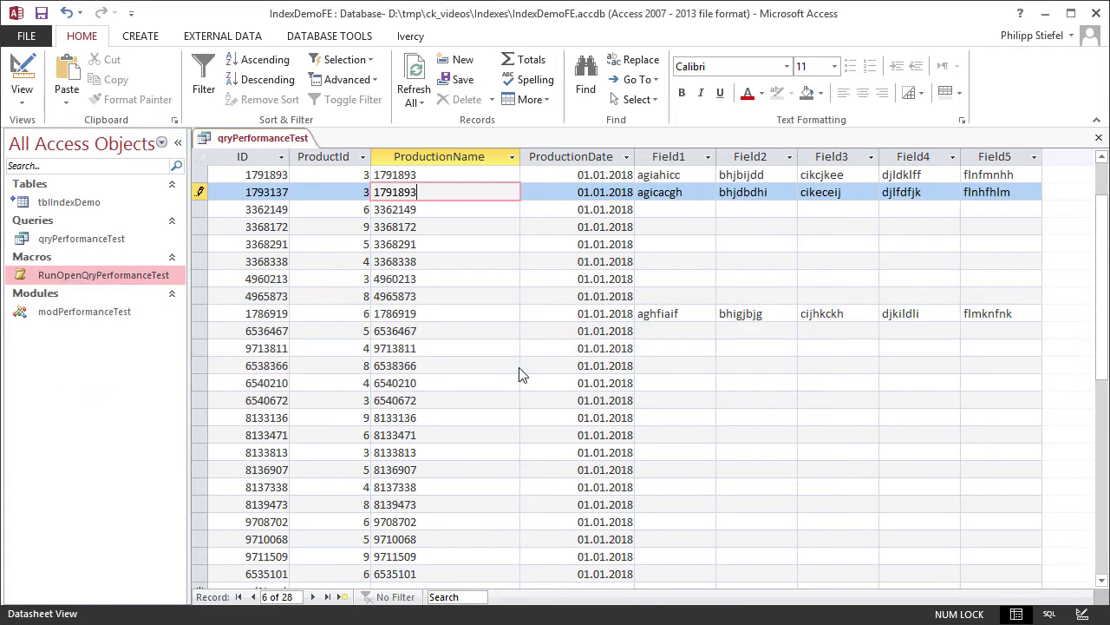
# Step: Set the ProductionName of the record with ID 1793137 to 1791891 and save the record
pyautogui.press('BackSpace')
pyautogui.write('1')
pyautogui.click(469, 308)
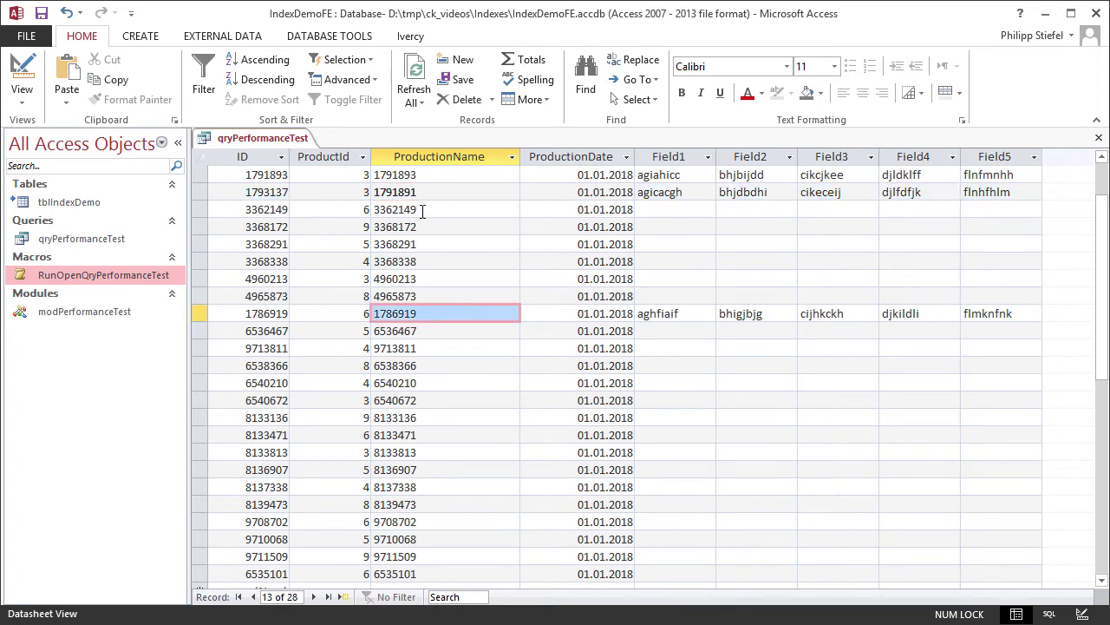
pyautogui.click(443, 193)
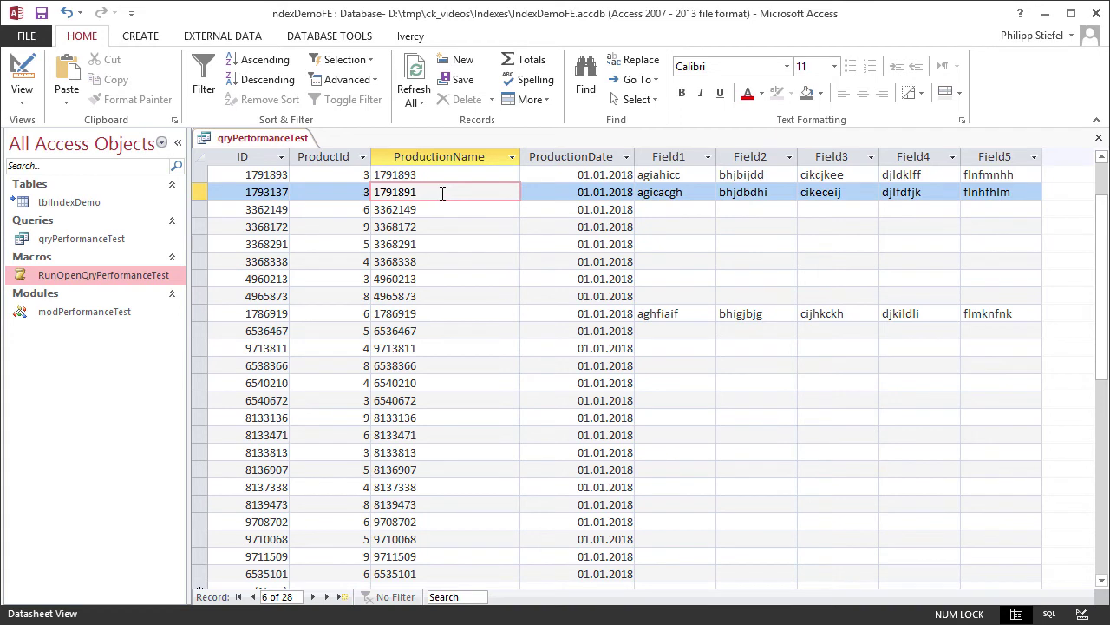